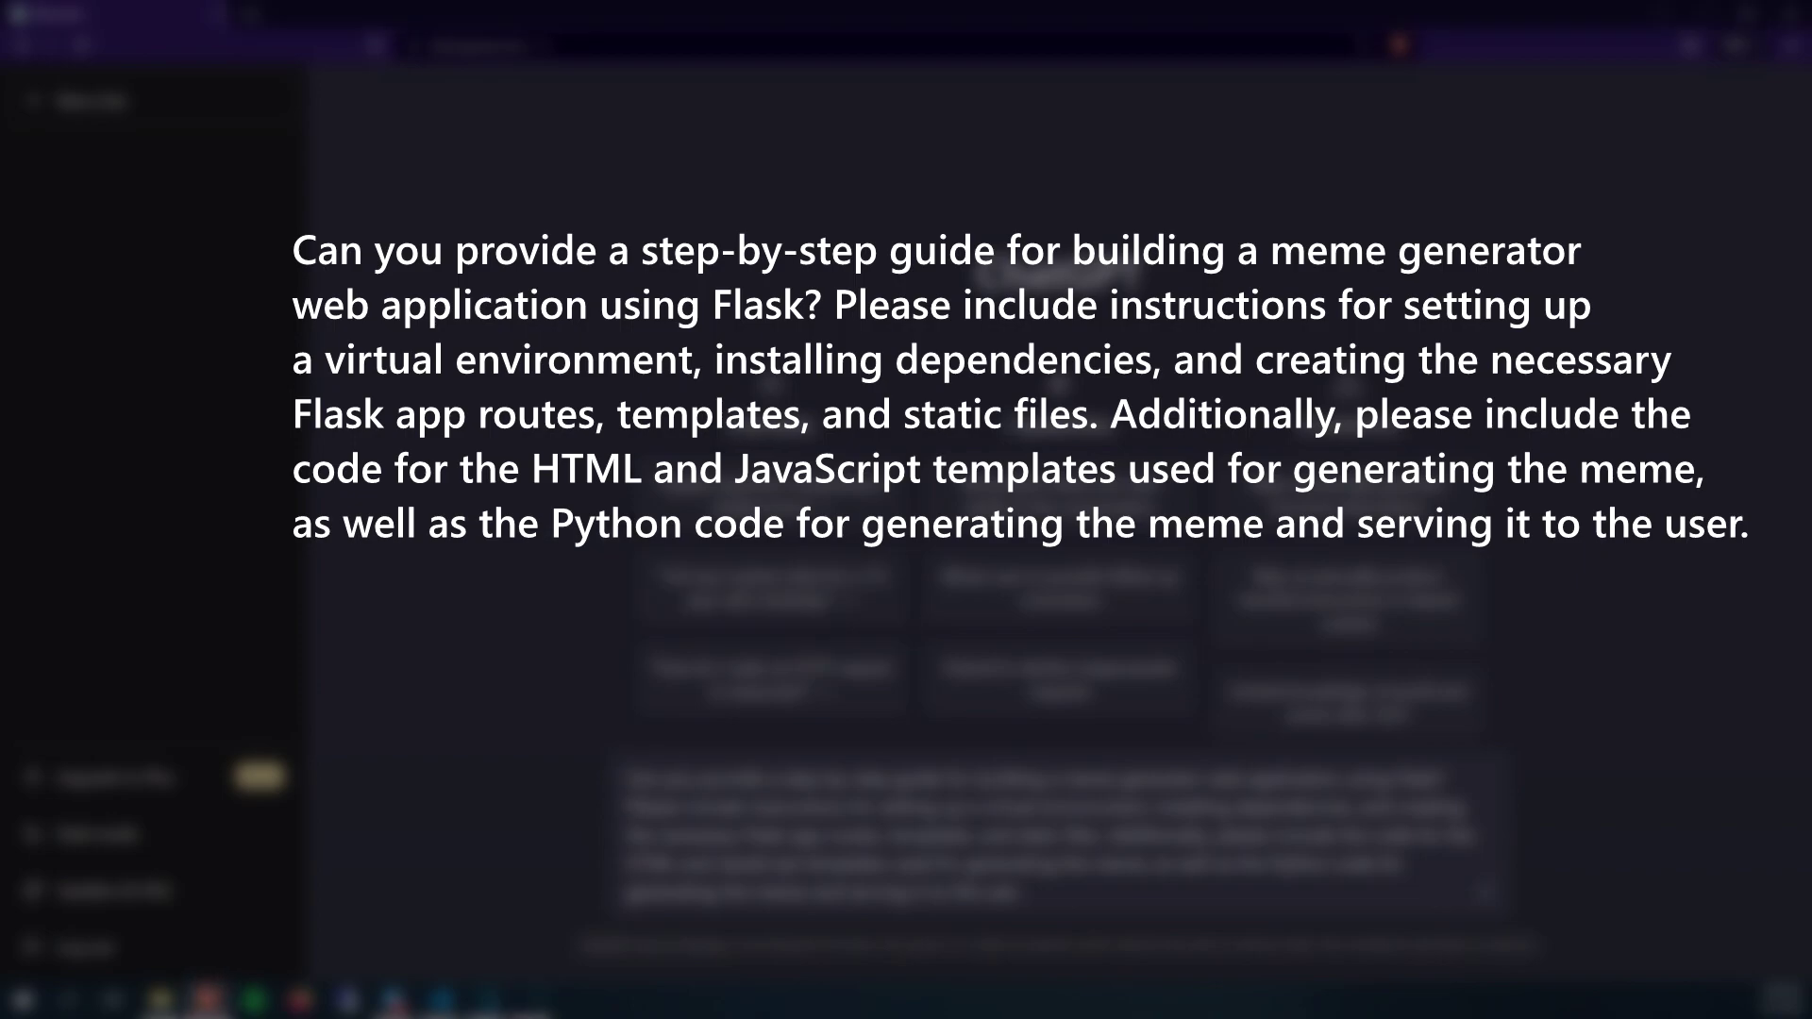
Step: Select the whole prompt and send ChatGPT the request for a step-by-step Flask meme generator guide
left_click_drag(634, 775, 1078, 804)
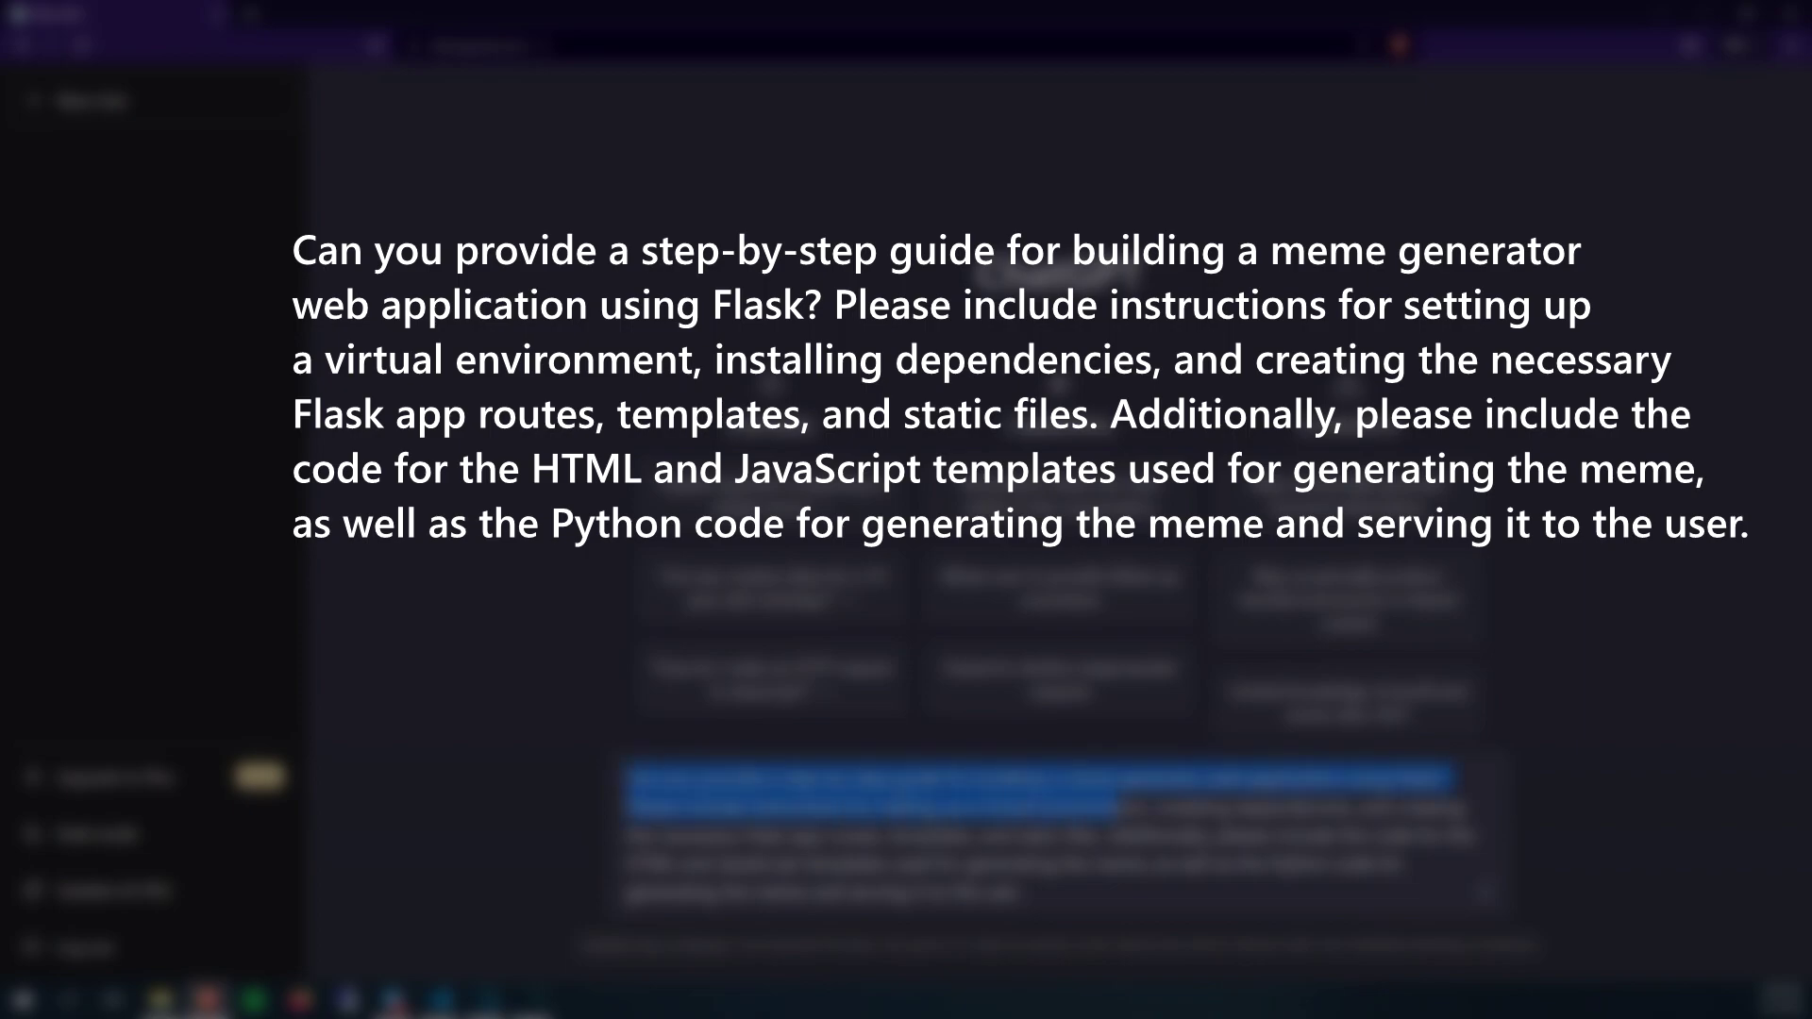
left_click_drag(1079, 804, 1407, 864)
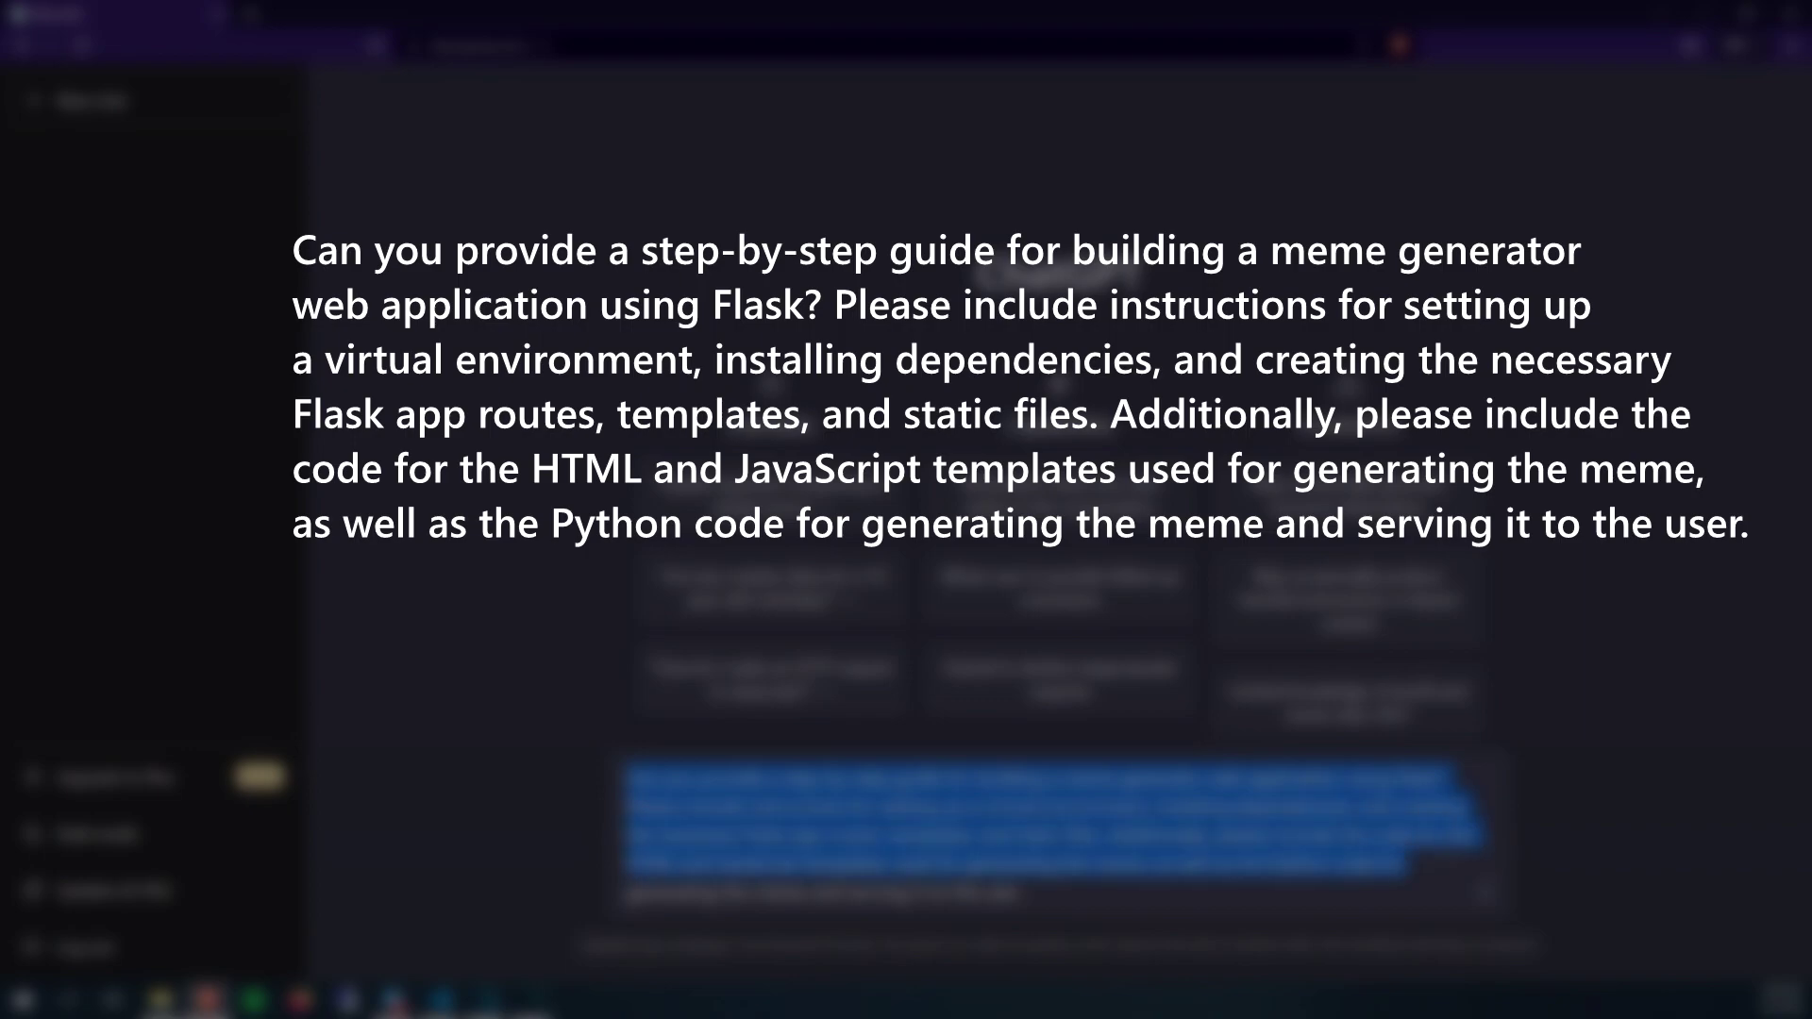
left_click_drag(1406, 864, 1022, 895)
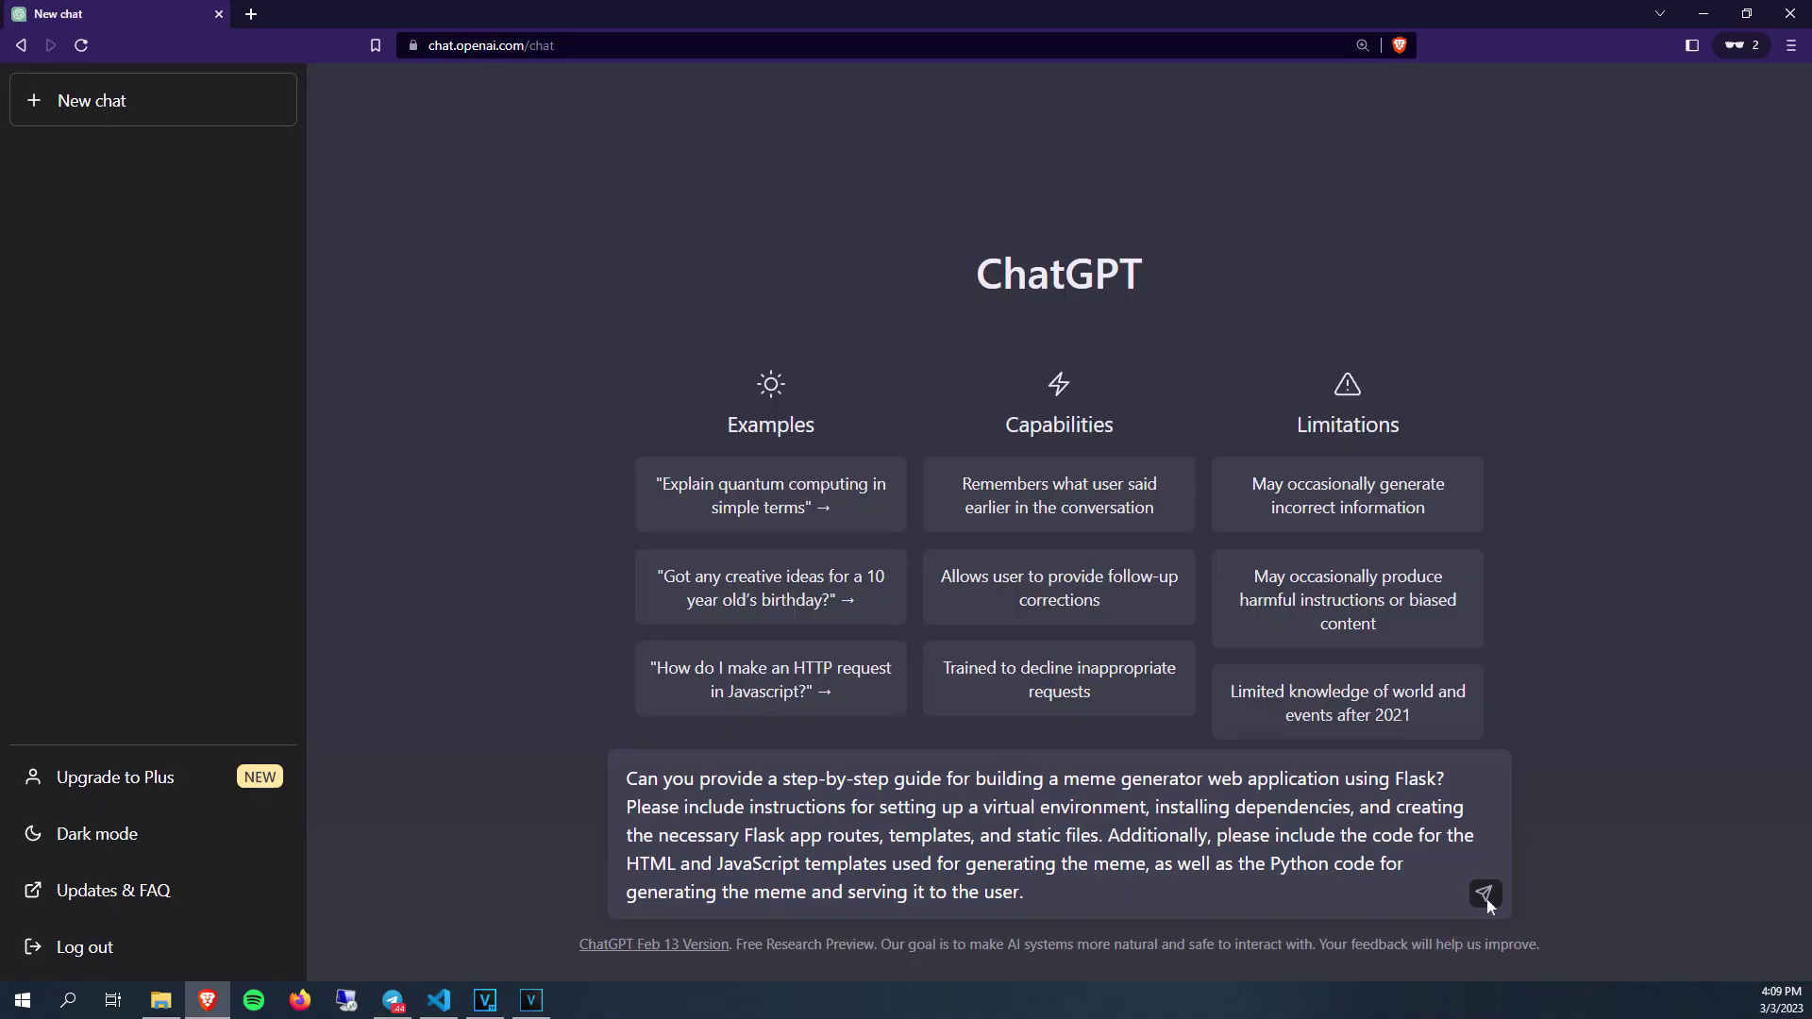
left_click(1485, 894)
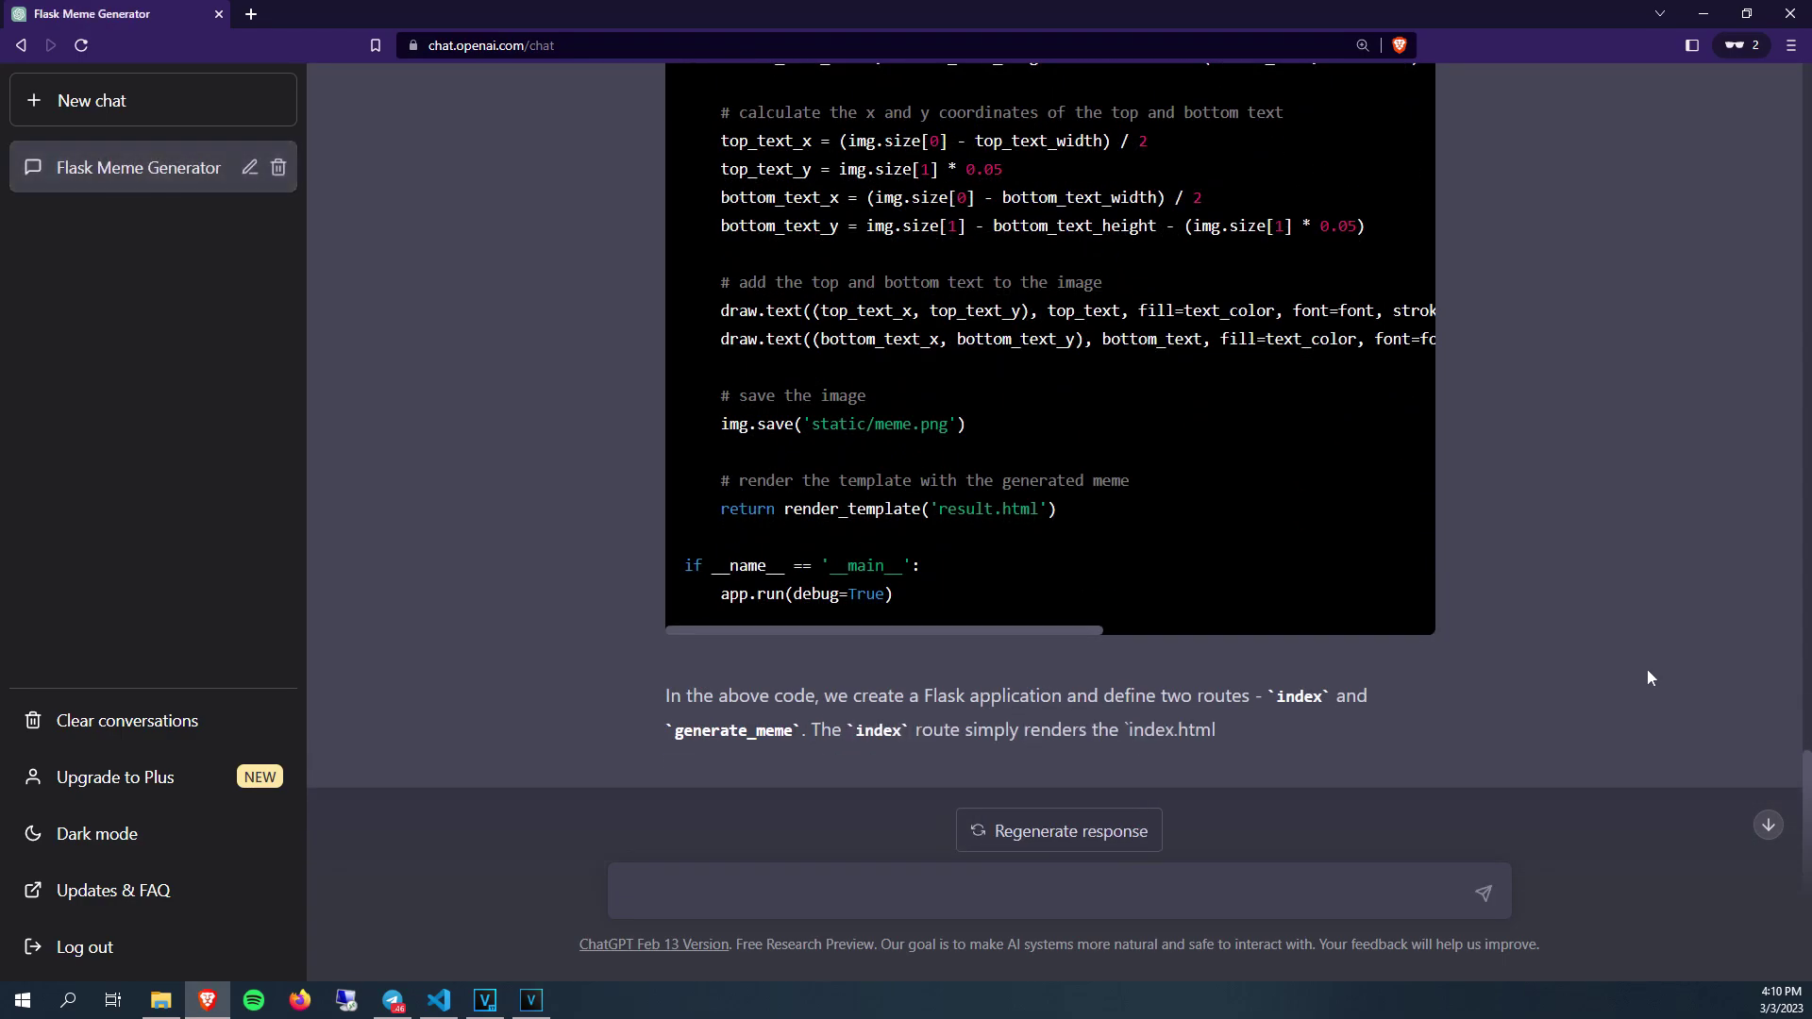
Step: Send 'continue' so ChatGPT finishes the guide, then copy its pip install command
type("continue")
key("Return")
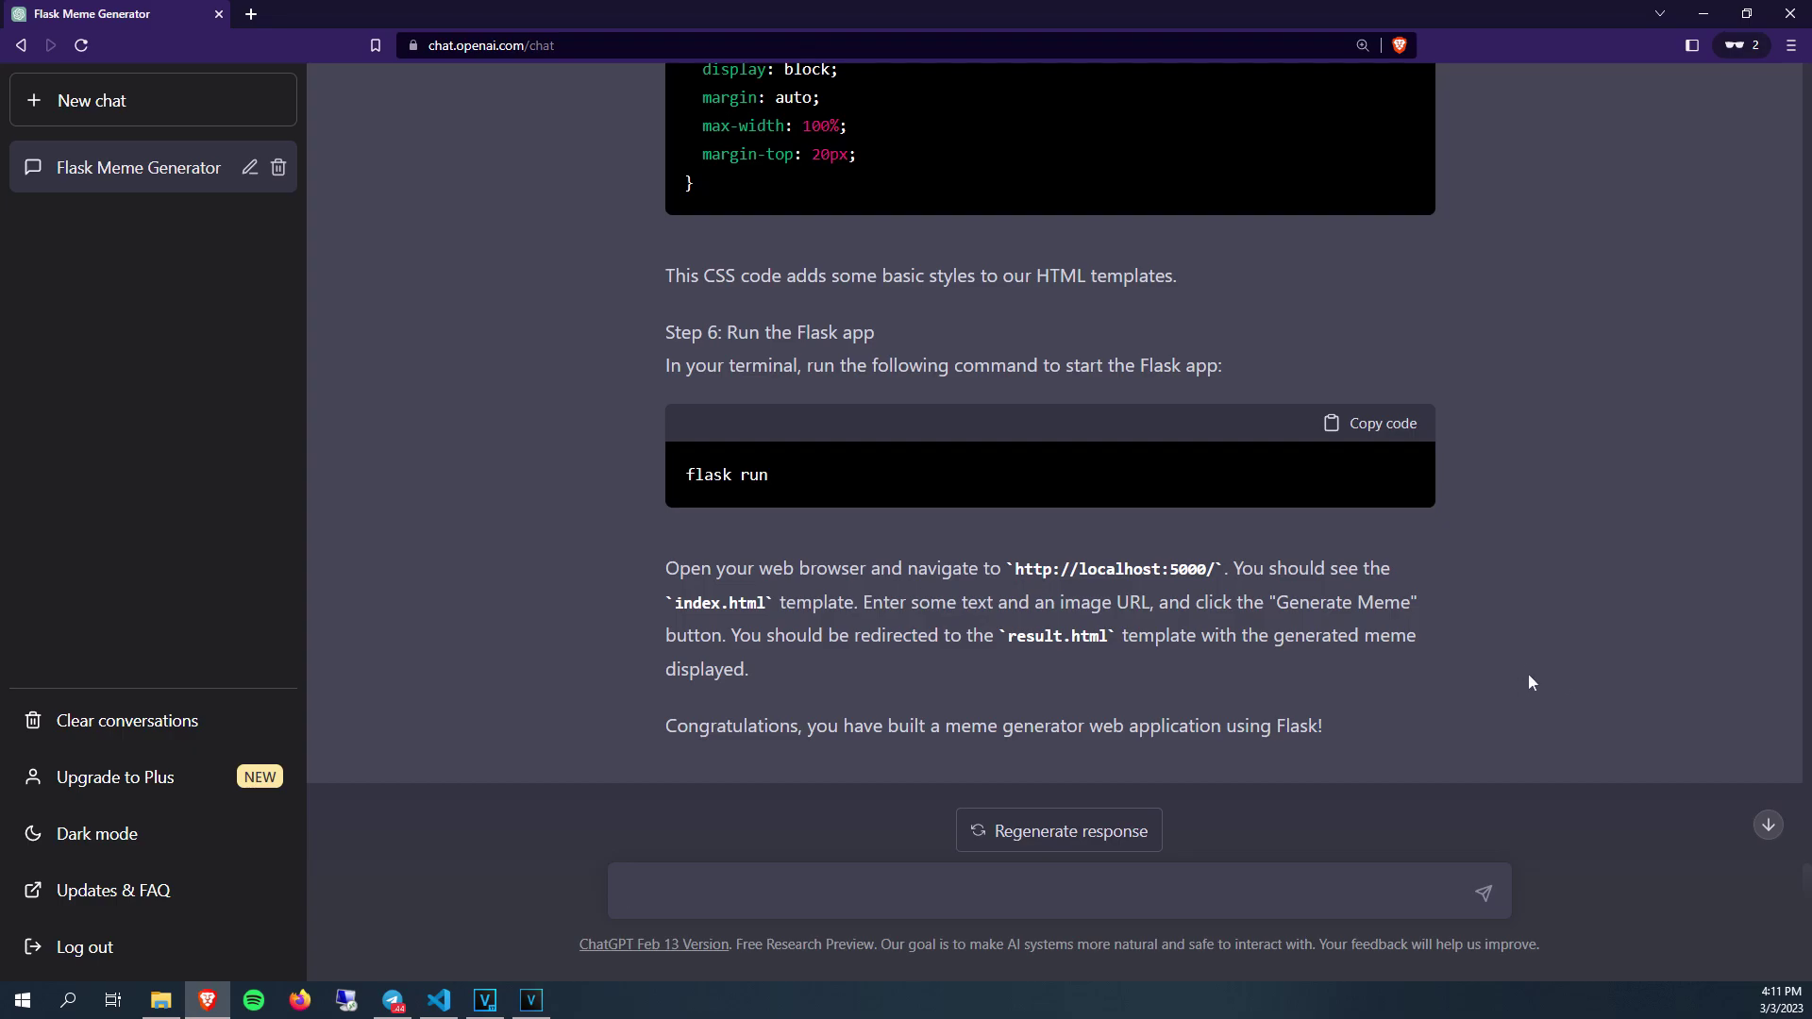
scroll(1513, 666, "up", 10)
scroll(1501, 651, "up", 10)
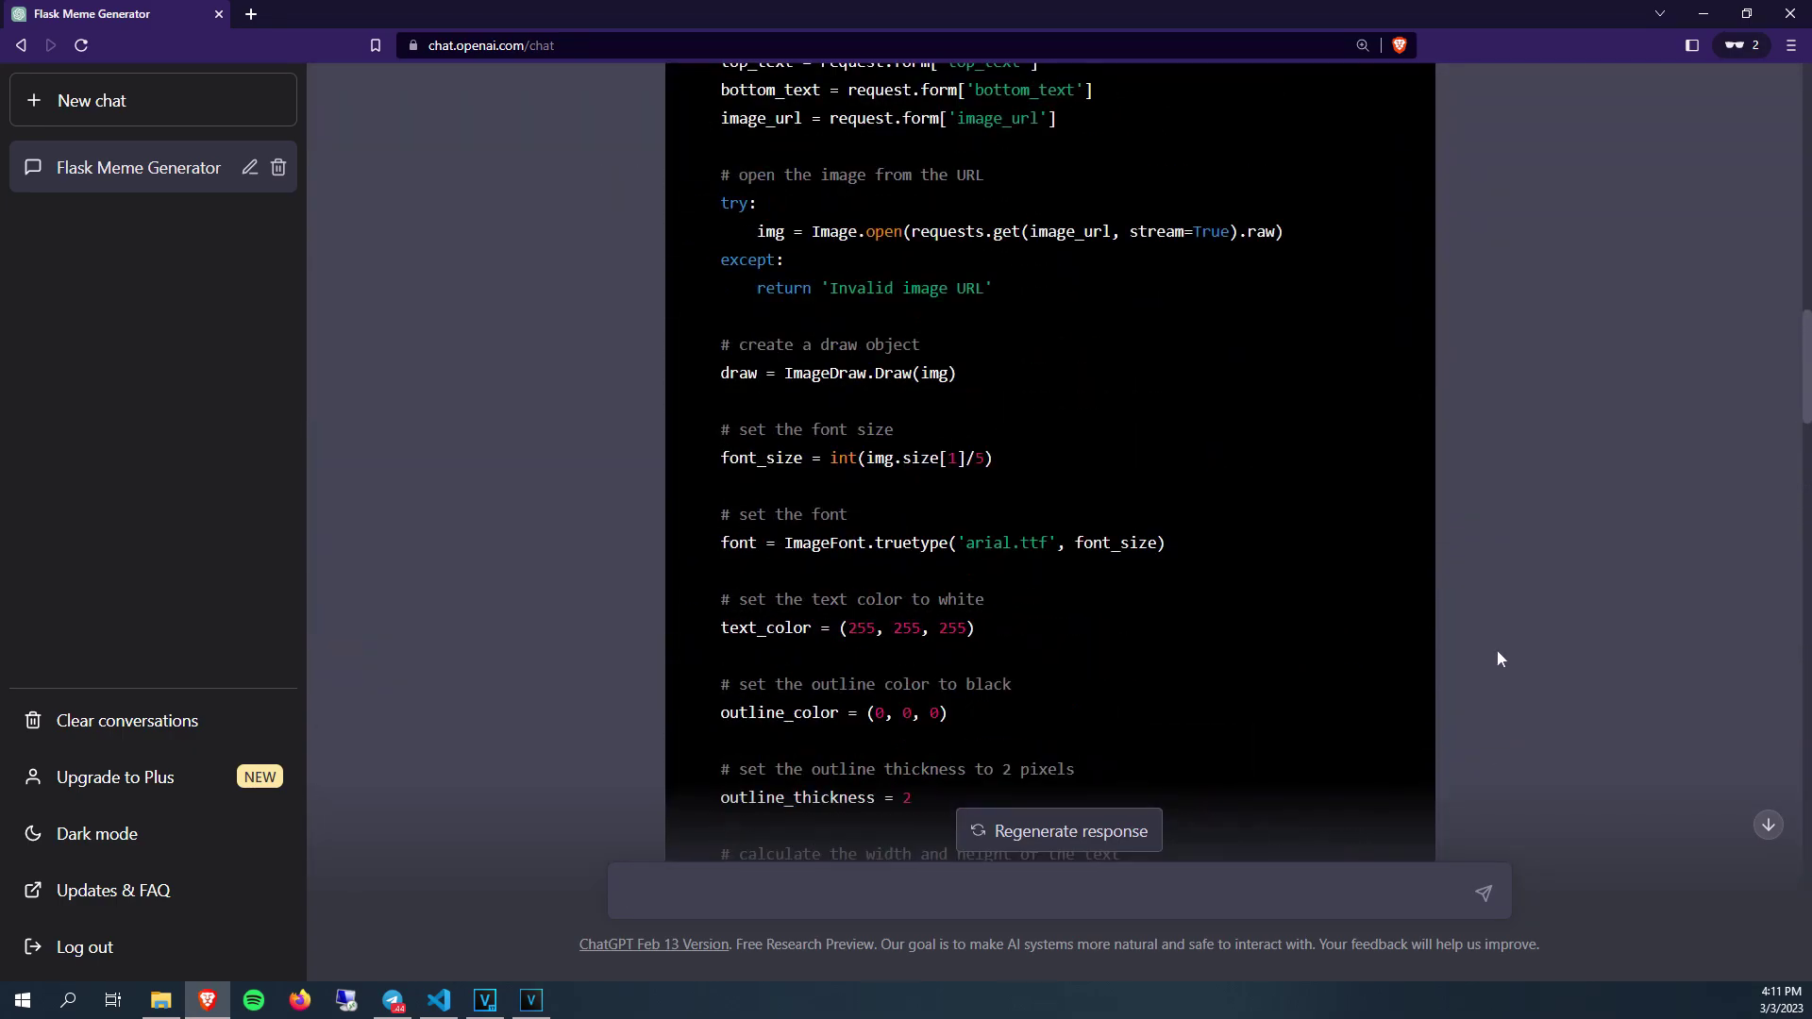
scroll(1501, 651, "up", 10)
scroll(1508, 660, "up", 10)
scroll(1508, 665, "up", 5)
scroll(1510, 659, "up", 3)
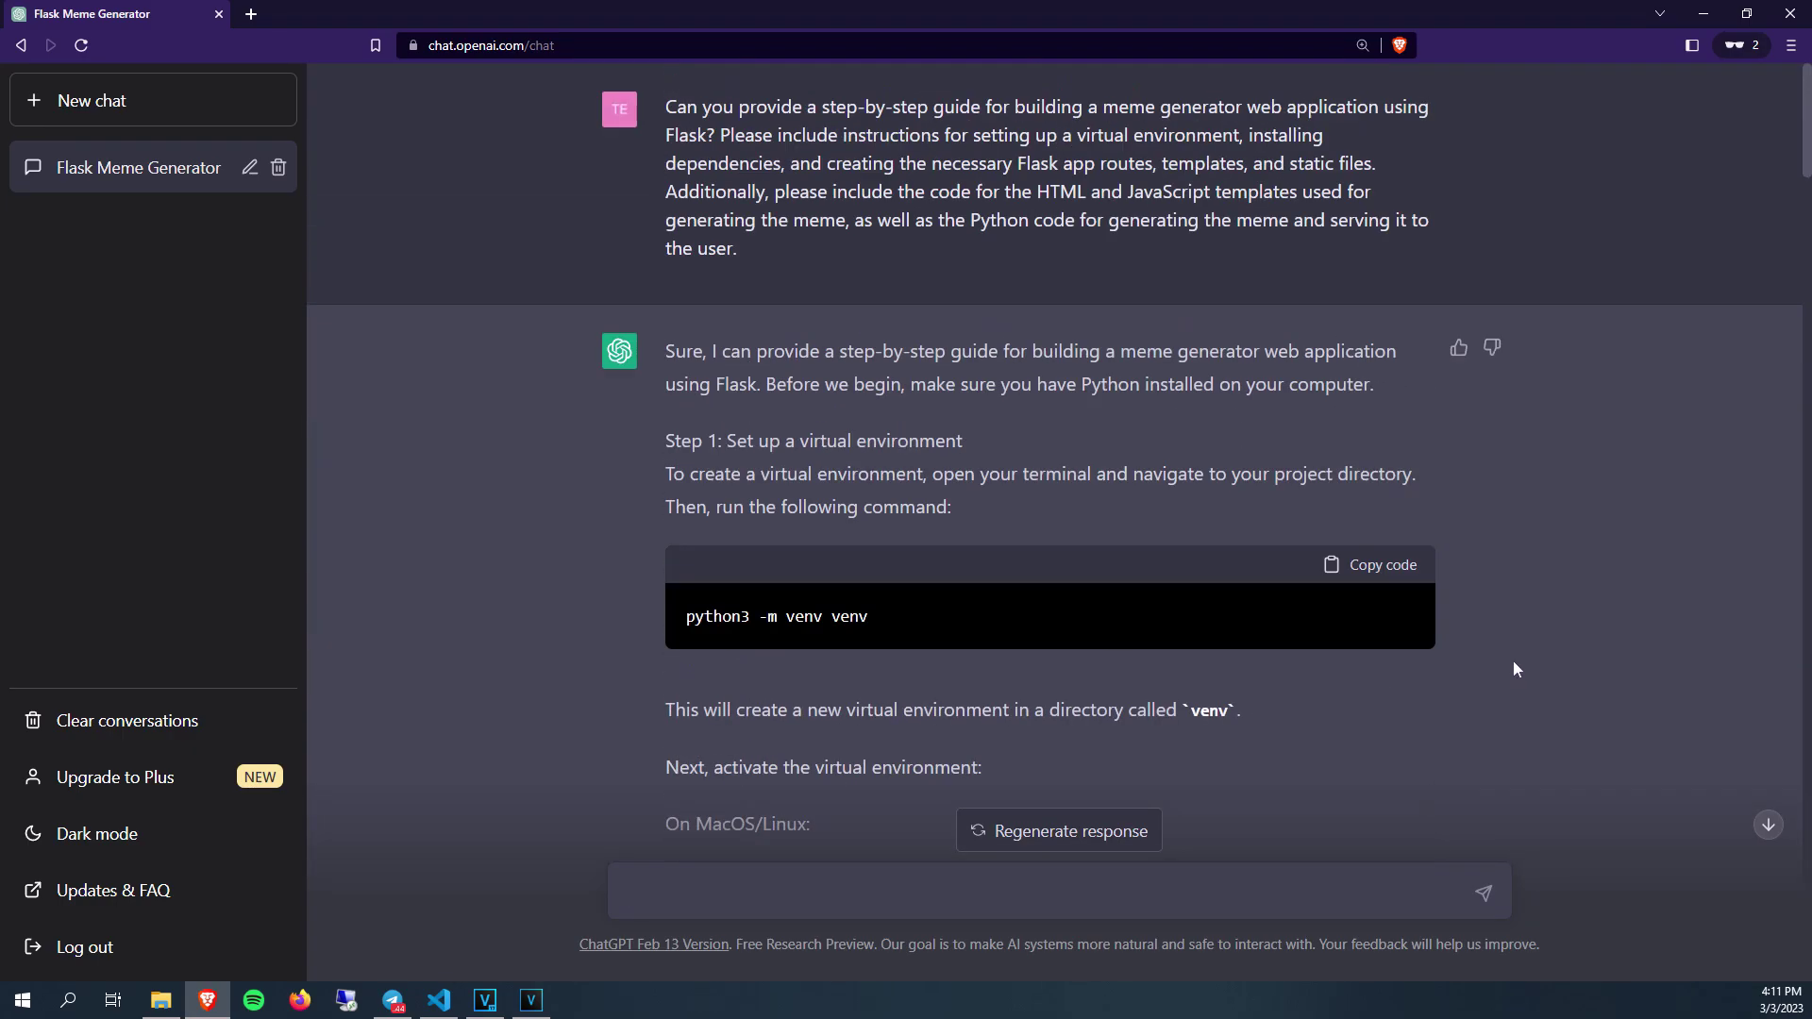
scroll(1514, 660, "down", 2)
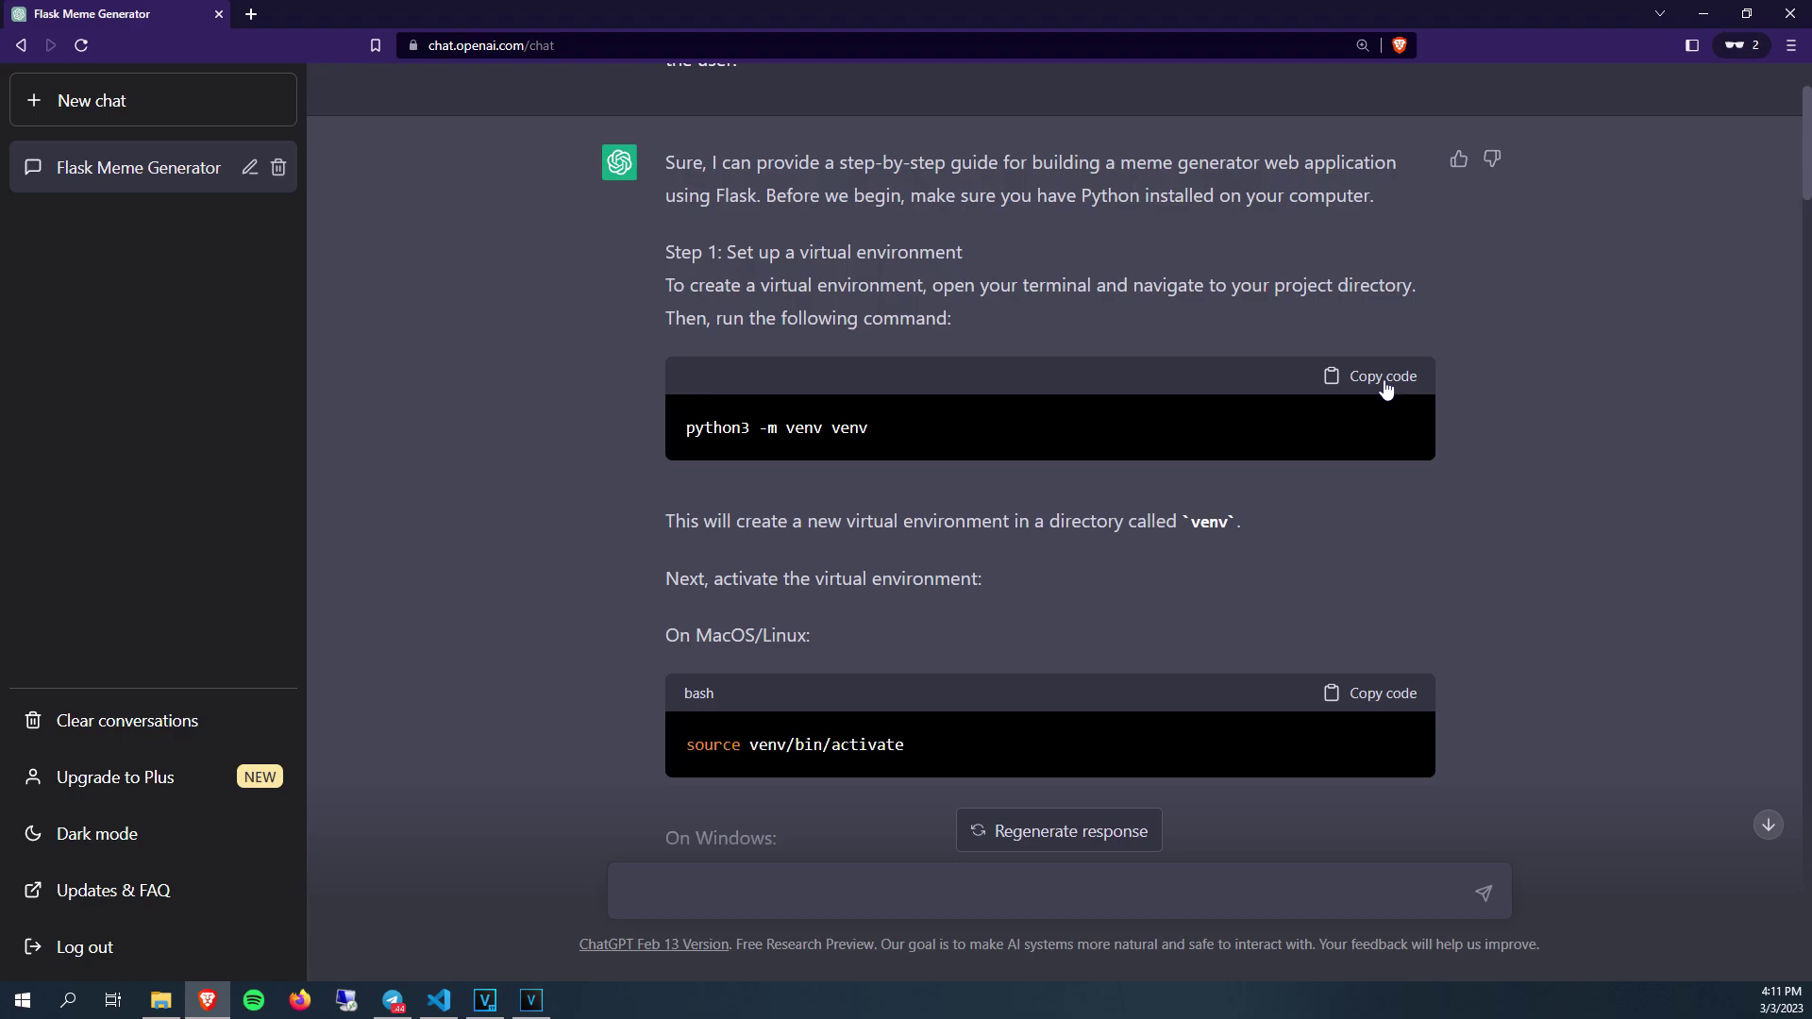
scroll(1385, 388, "down", 10)
left_click(1369, 227)
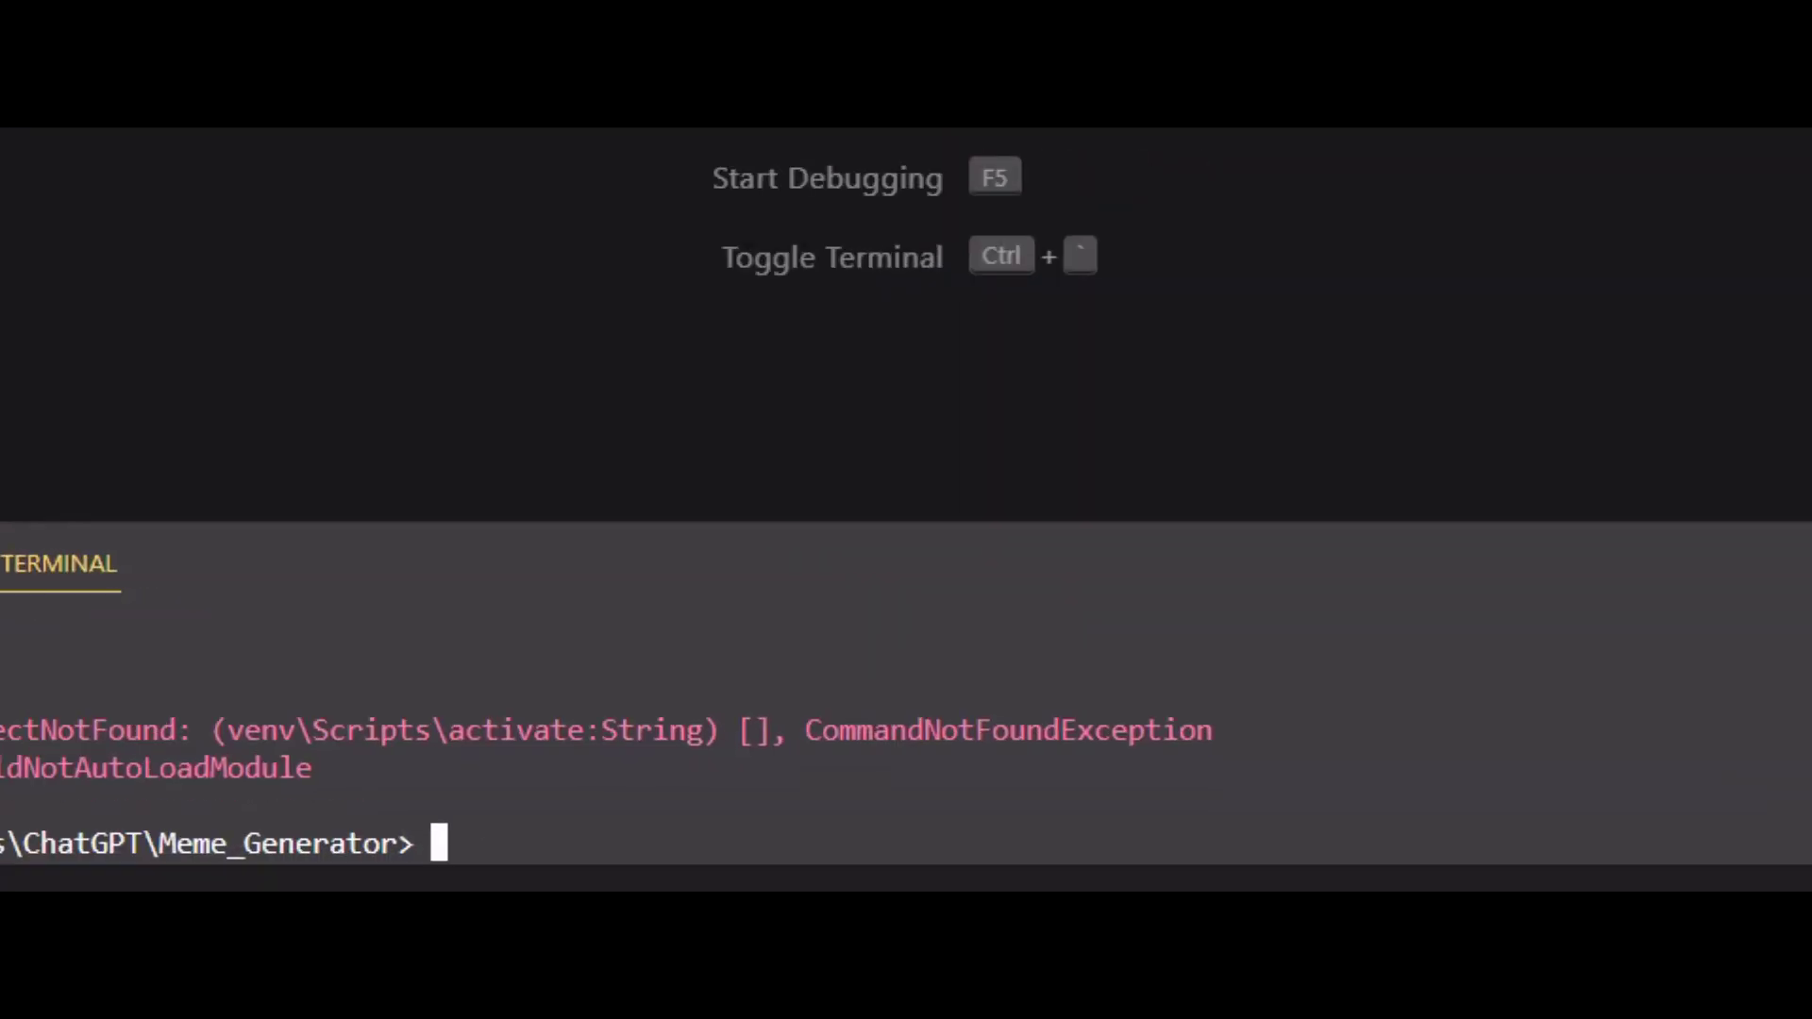
Step: Paste and run 'pip install flask pillow' in the VS Code terminal
type("pip install flask pillow")
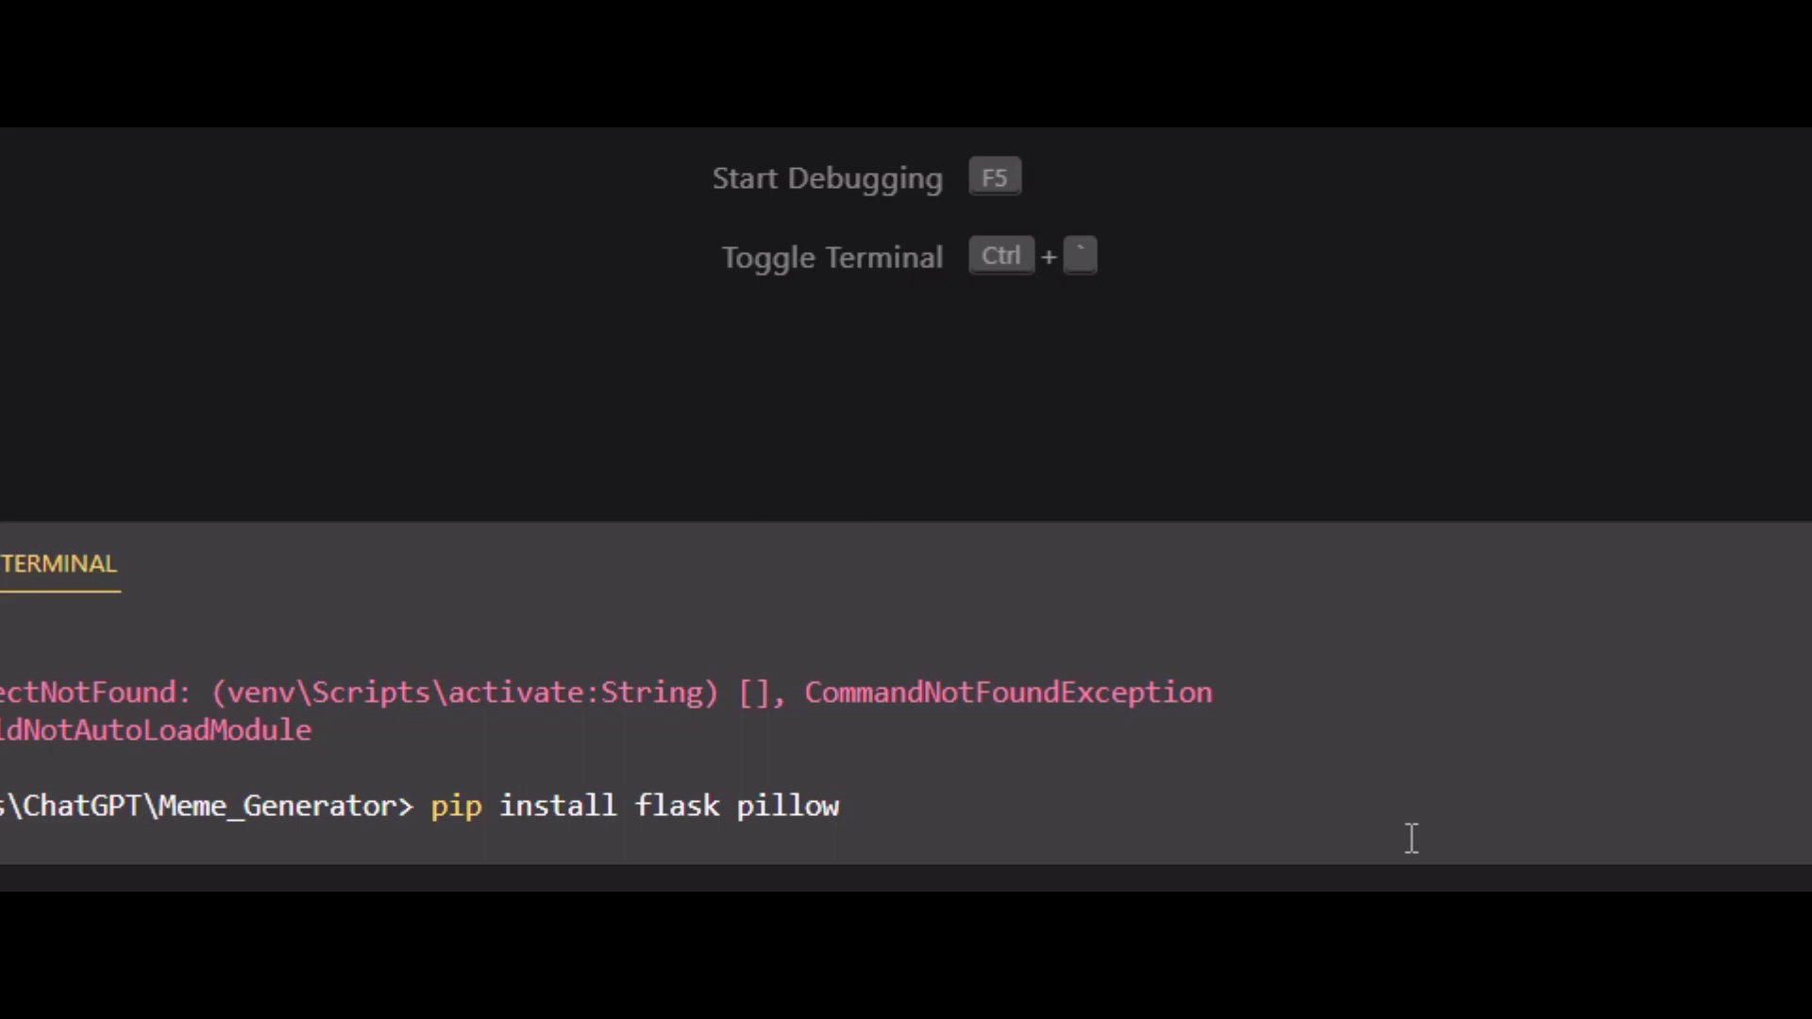
key("Return")
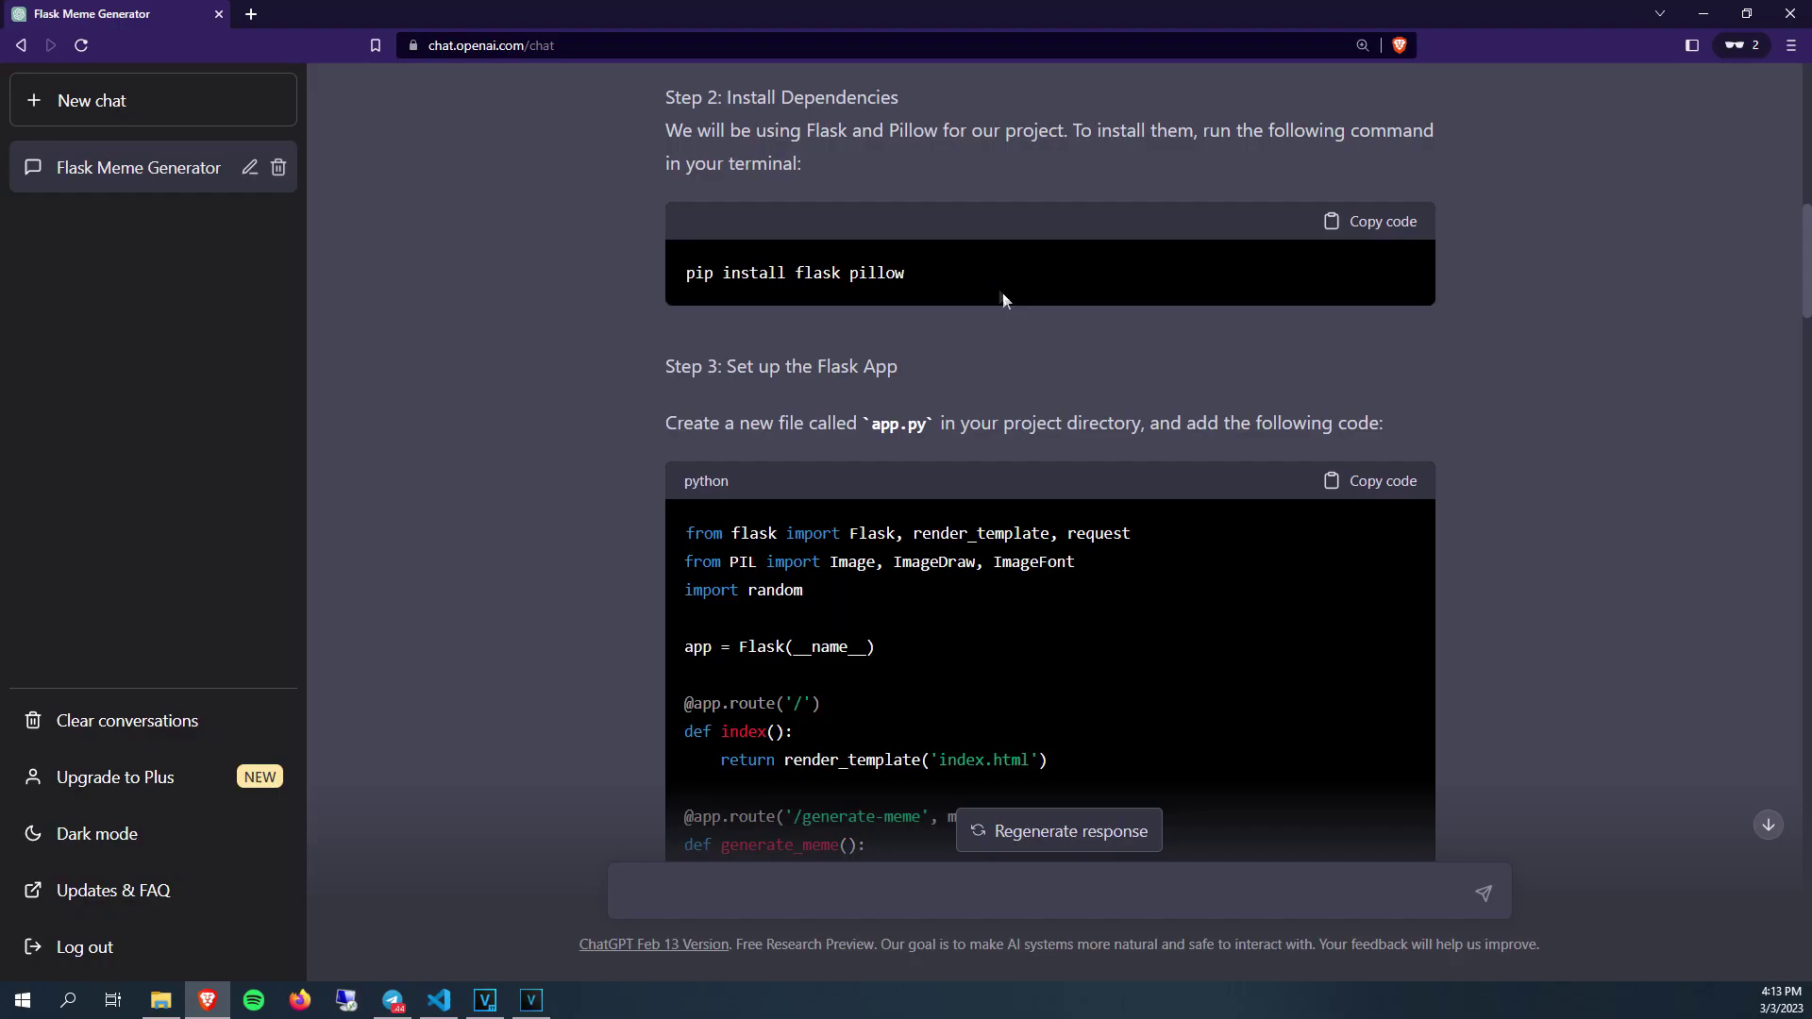
Step: Scroll to ChatGPT's Step 3 app.py code, then start a new file in the VS Code project
scroll(1744, 409, "down", 1)
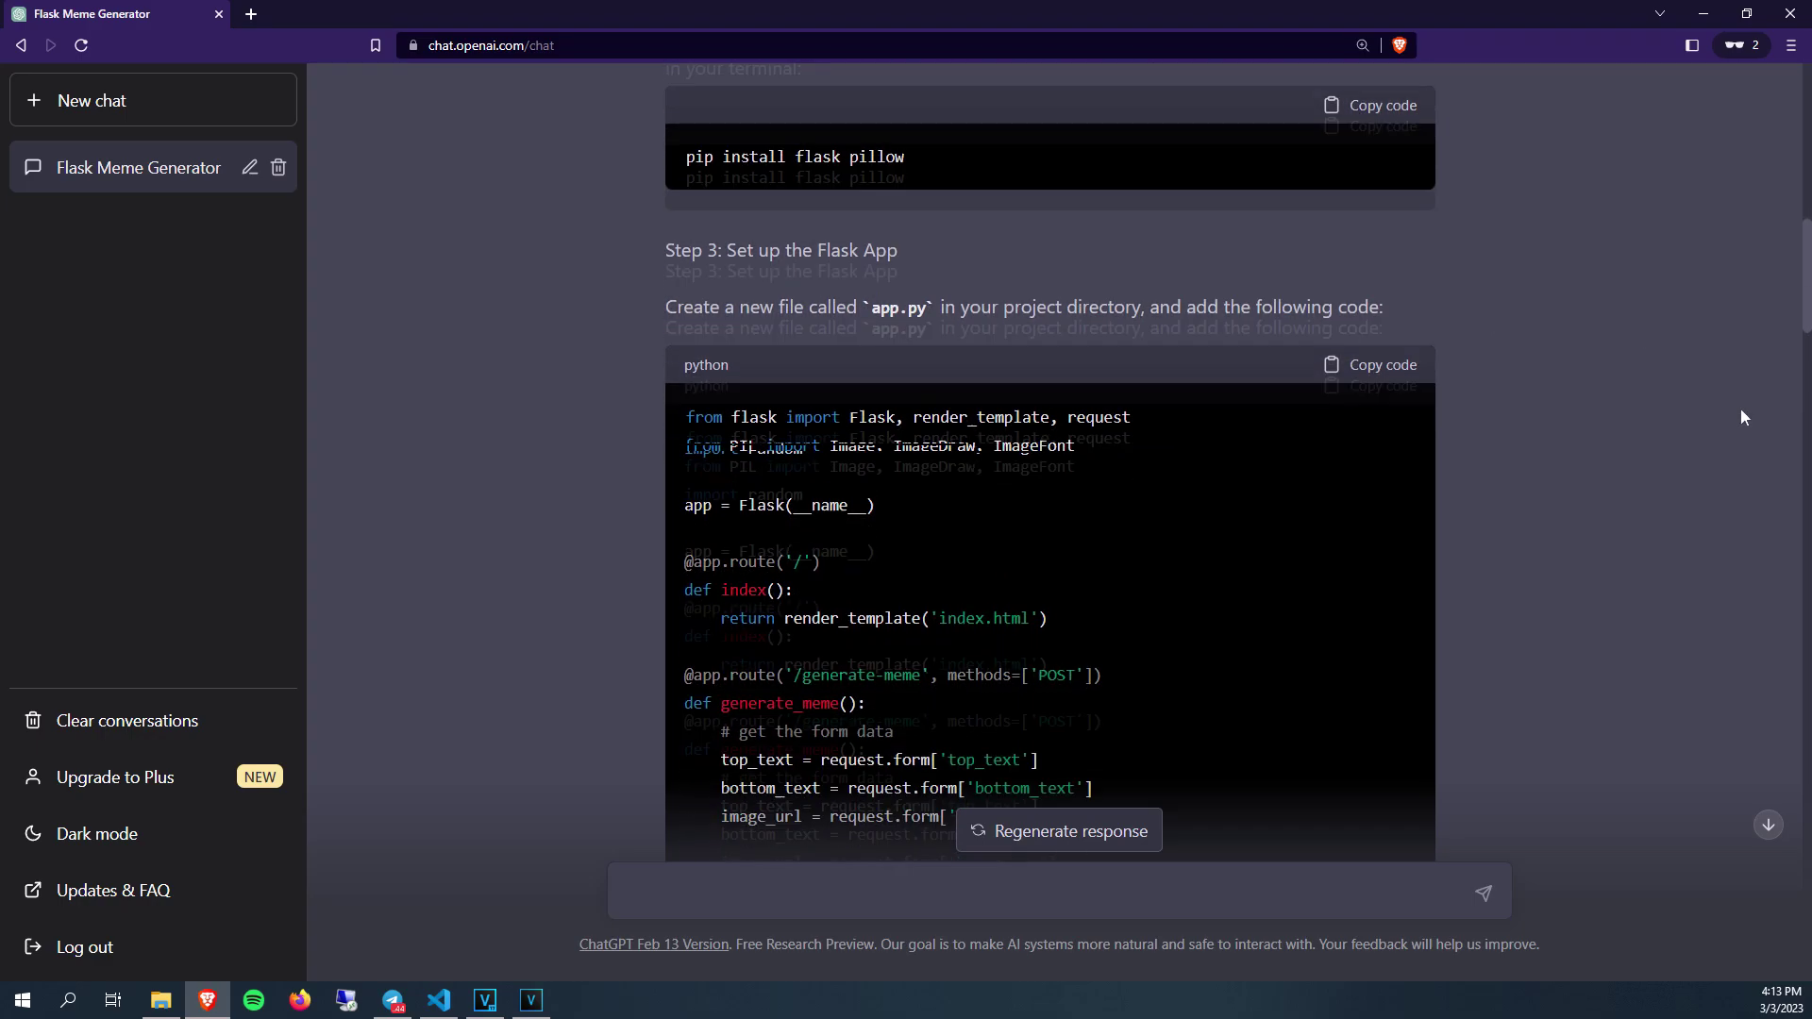
scroll(1740, 407, "down", 2)
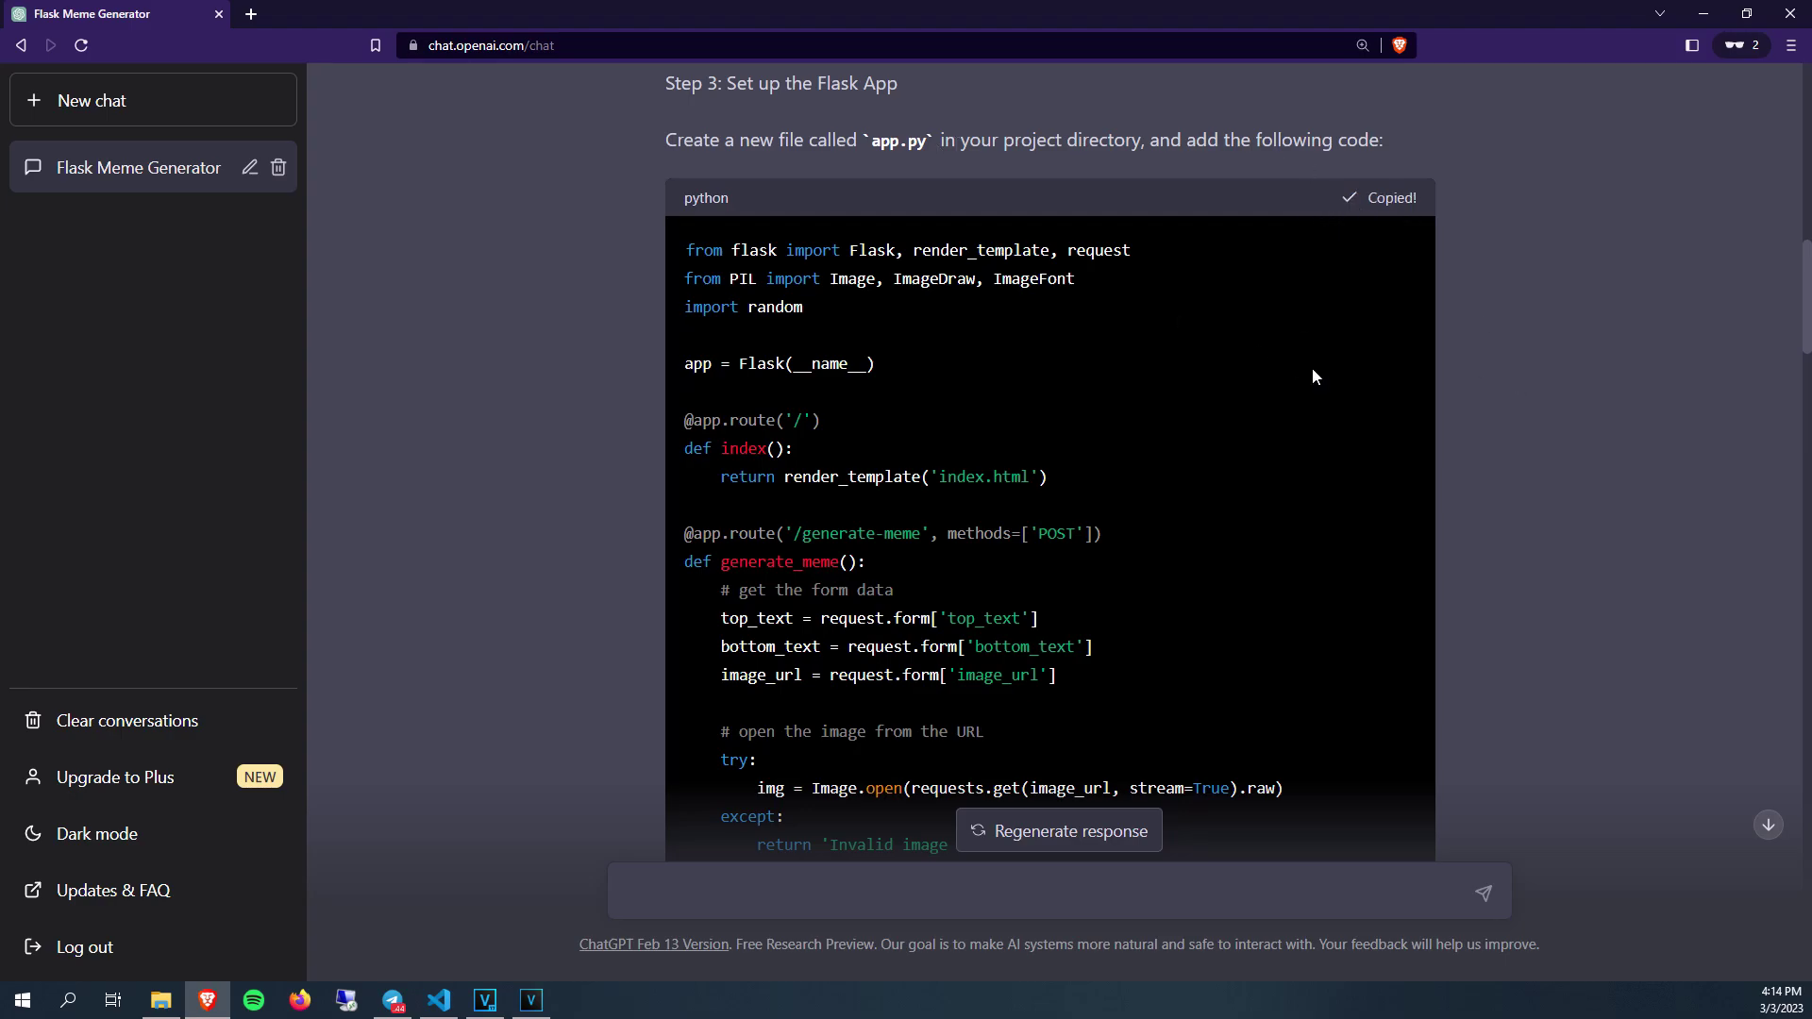
key("alt+Tab")
left_click(164, 111)
Step: Name the new file app.py and paste the copied Flask code into it
type("app.")
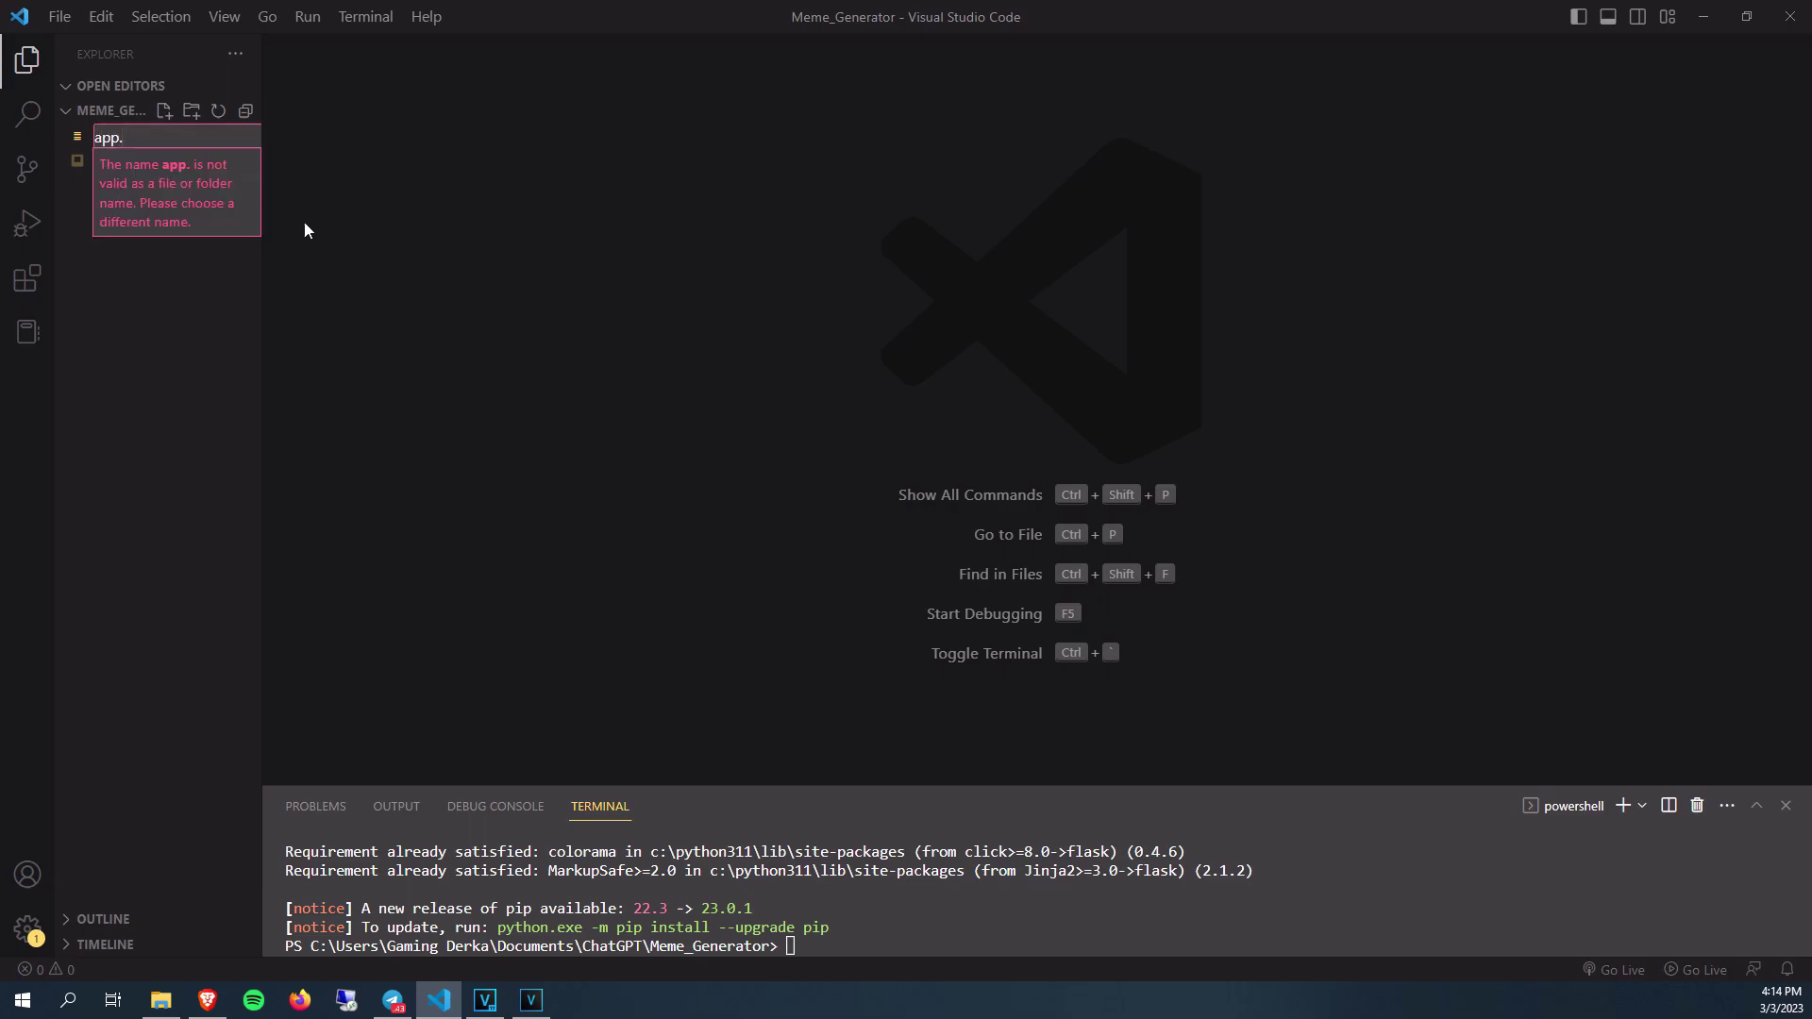
type("py")
key("Return")
key("ctrl+v")
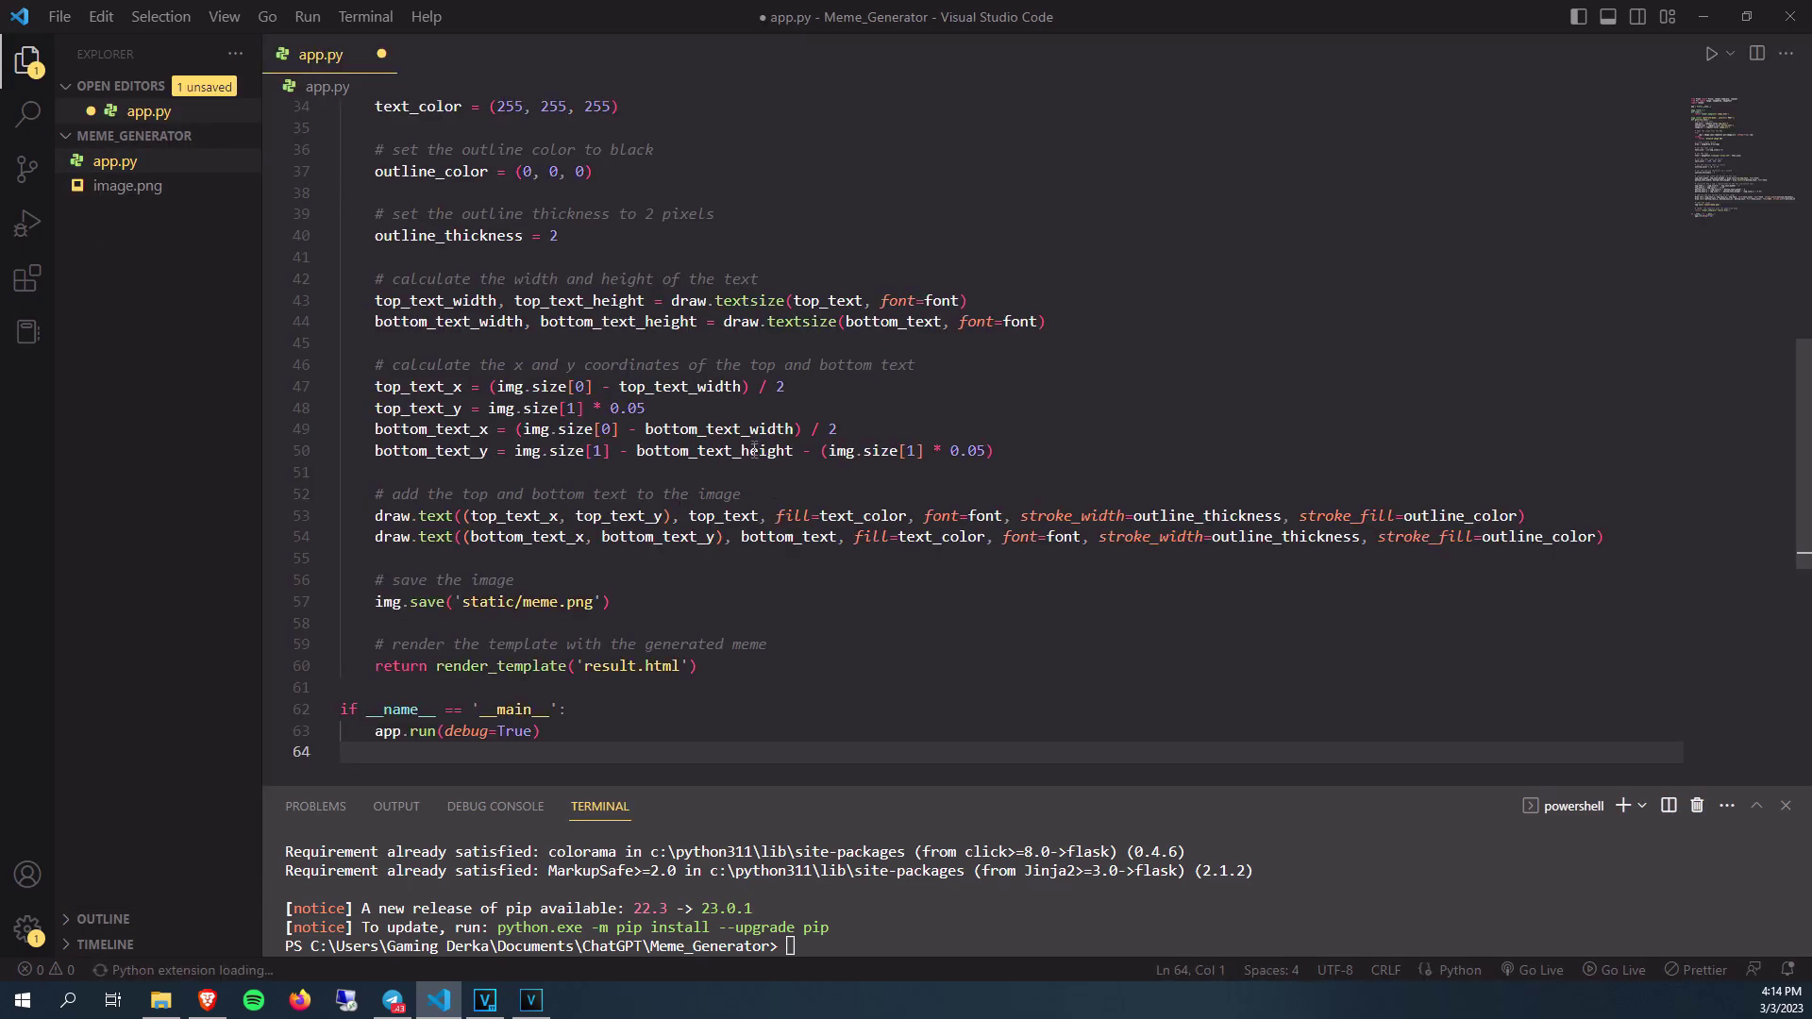
scroll(754, 450, "up", 2)
scroll(754, 450, "up", 1)
key("alt+Tab")
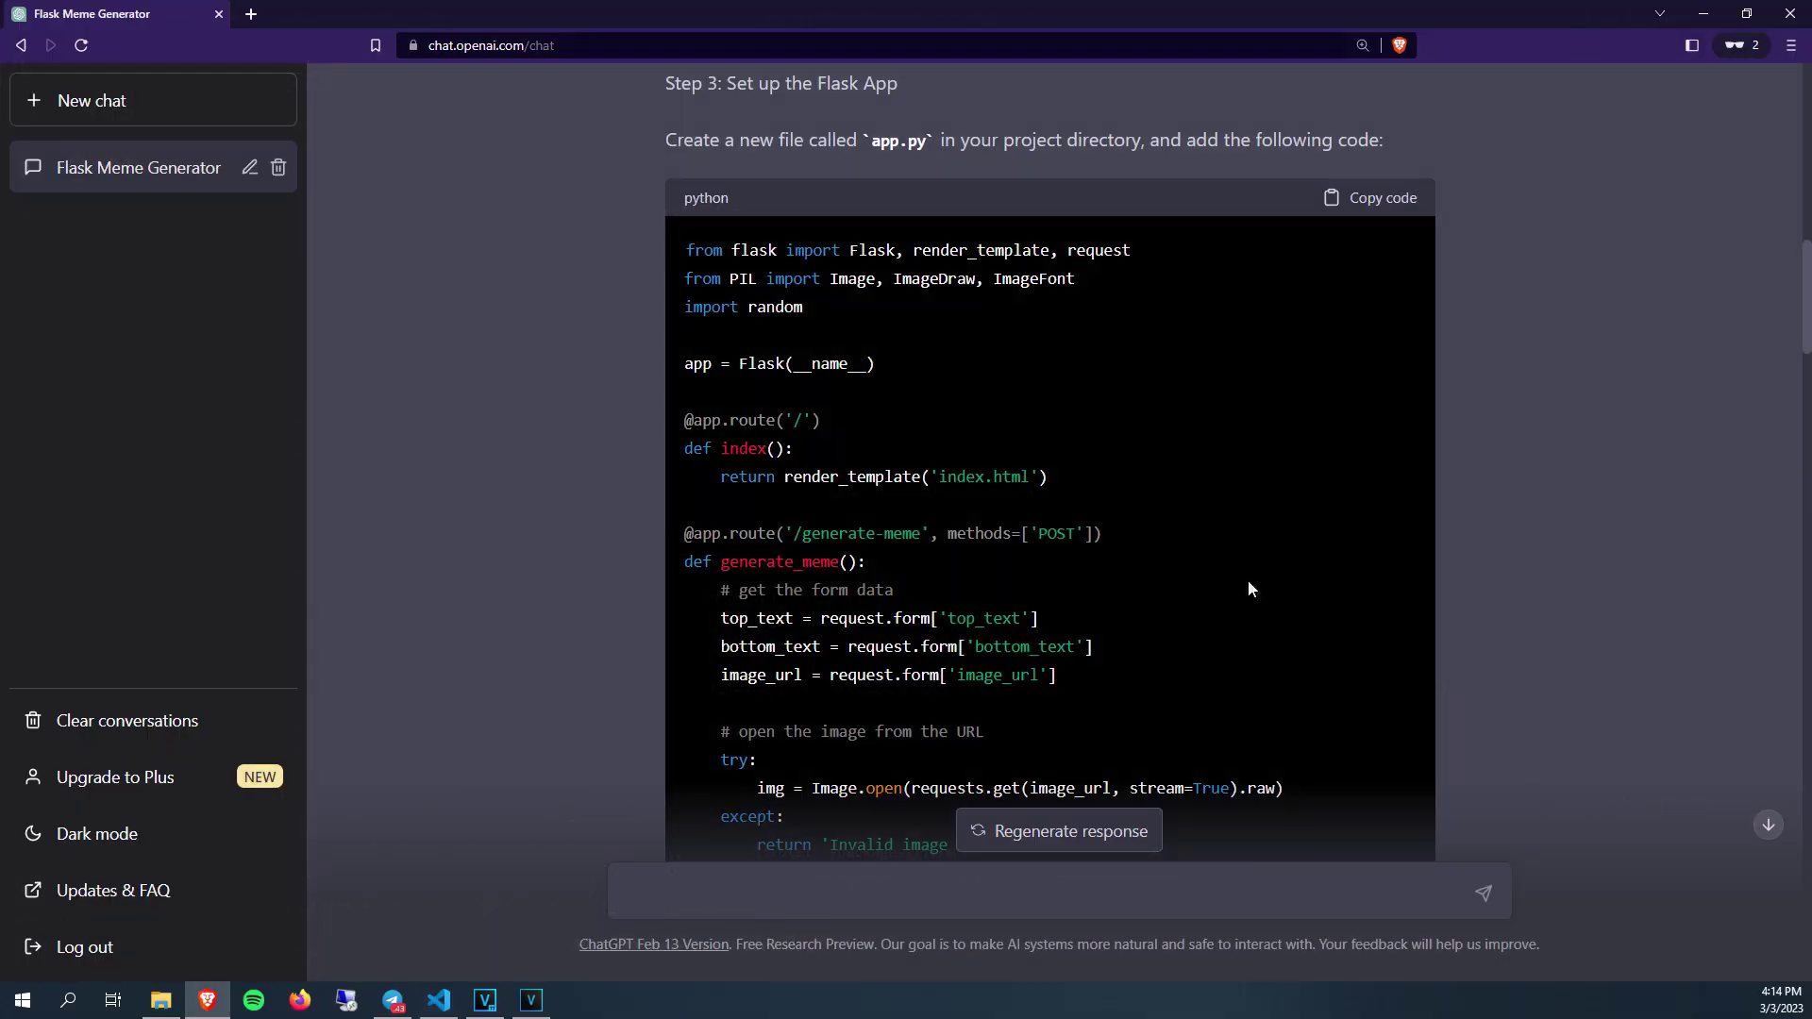
key("alt+Tab")
Step: Create an index.html file and a templates folder in the project
left_click(165, 135)
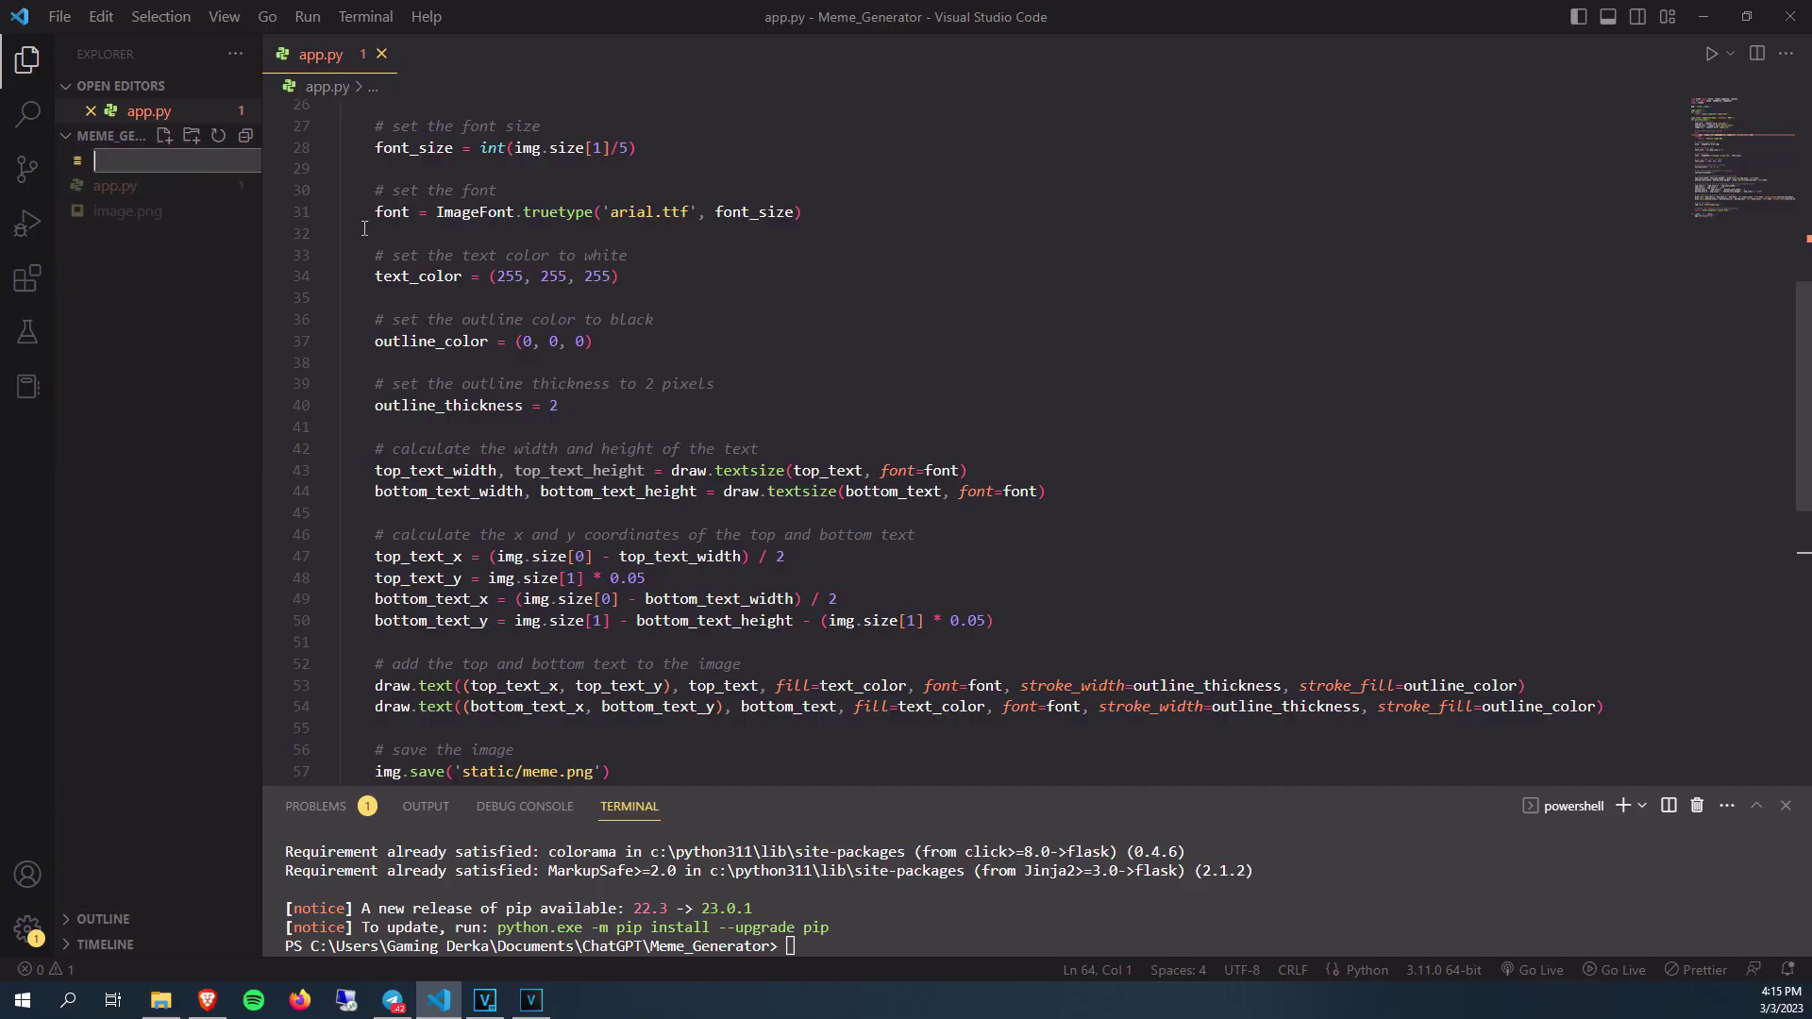
type("index.html")
key("Return")
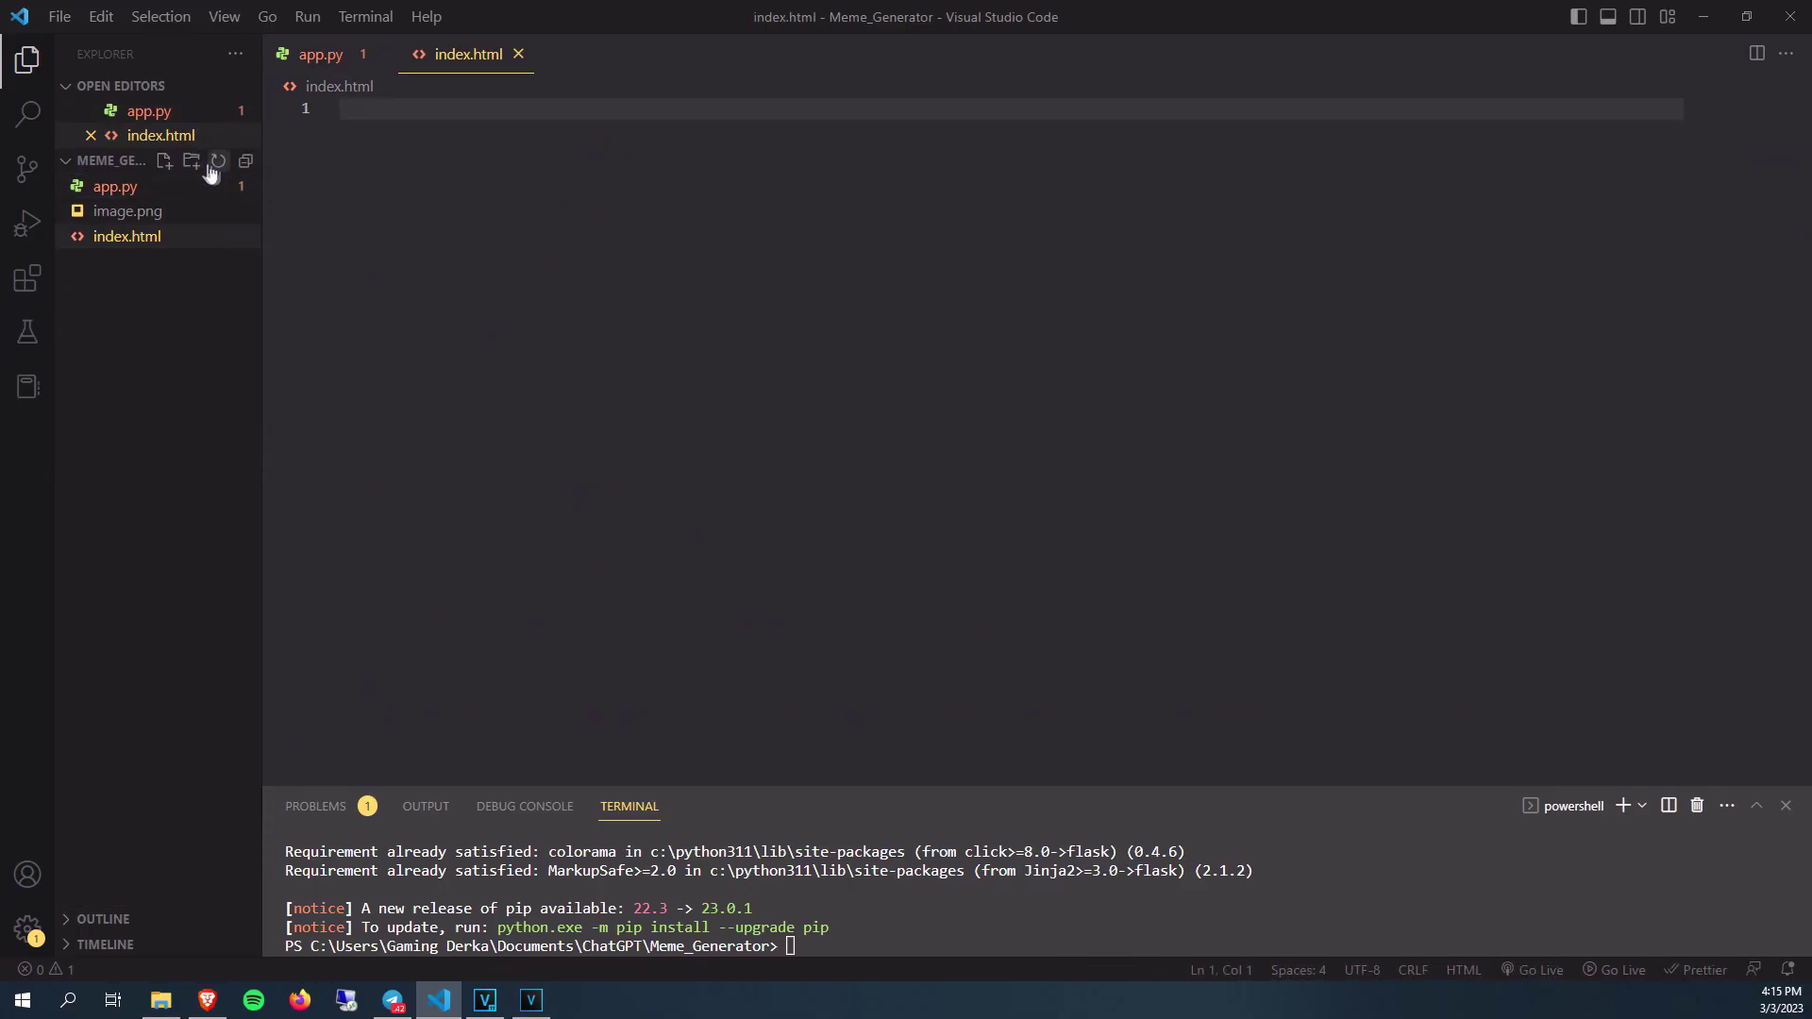
left_click(192, 161)
type("templates")
key("Return")
Step: Fill index.html with ChatGPT's template code and save it
key("alt+Tab")
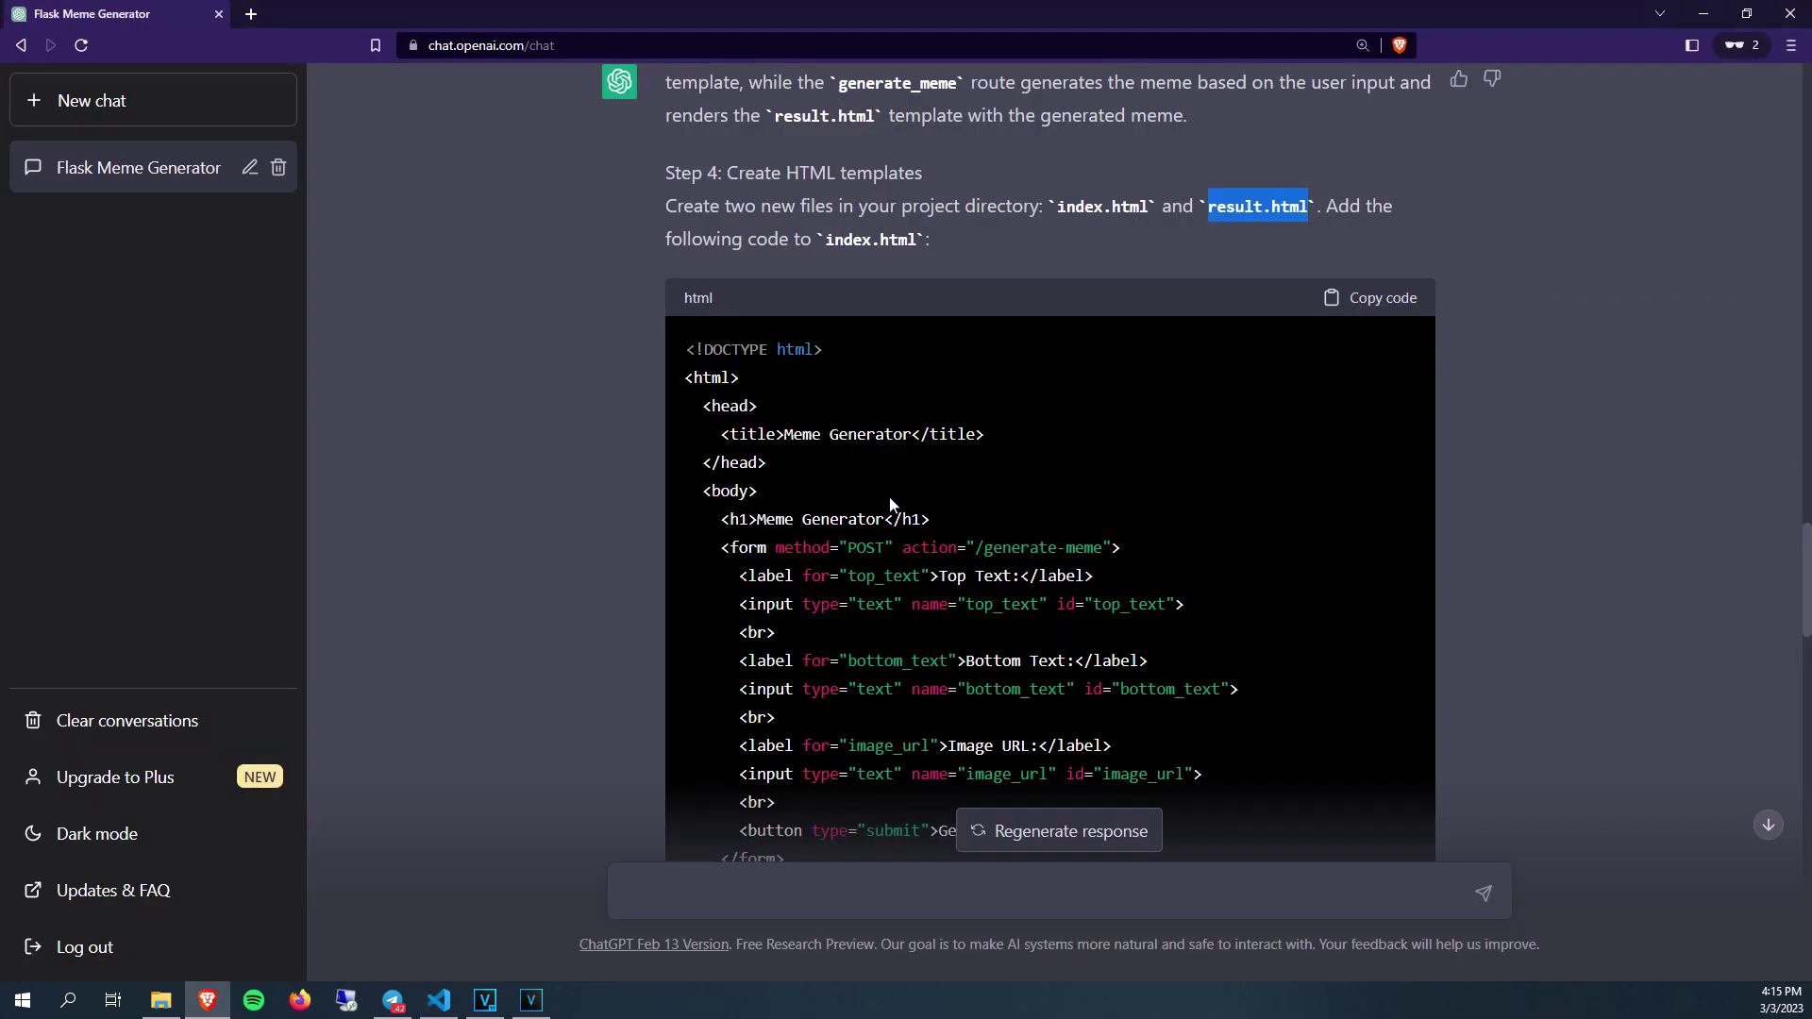
left_click(1385, 395)
key("alt+Tab")
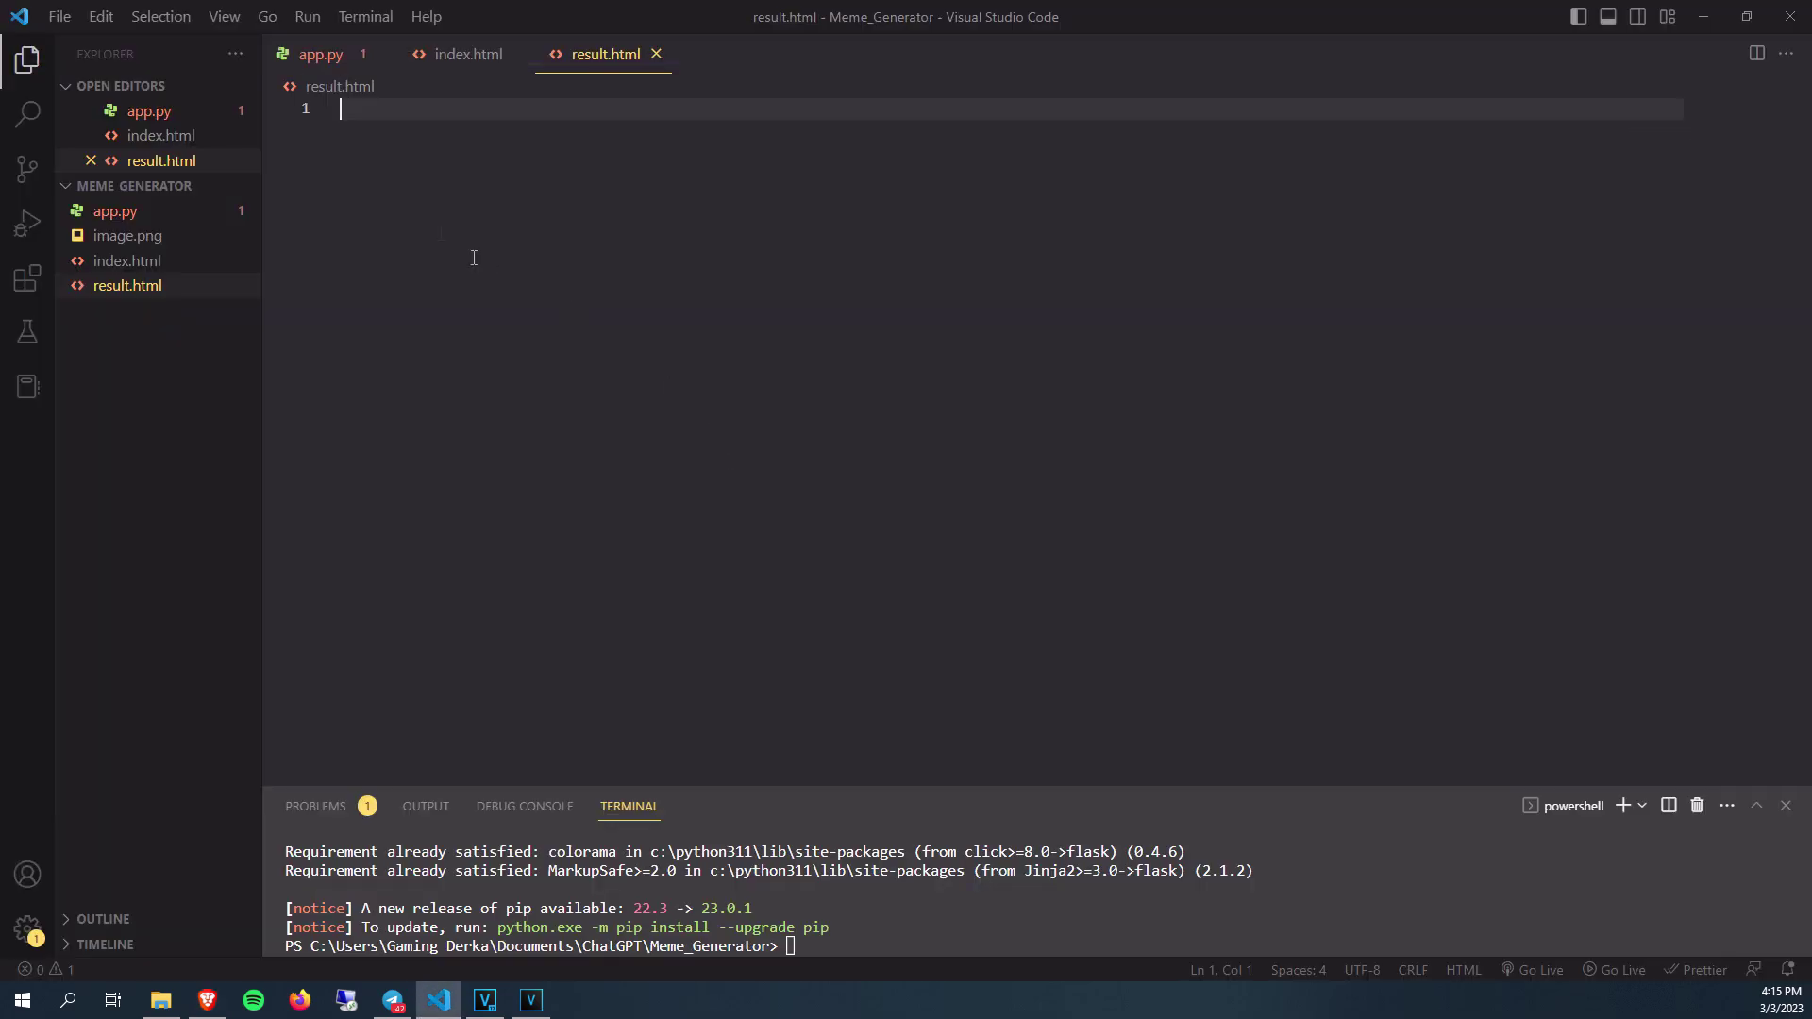
left_click(465, 55)
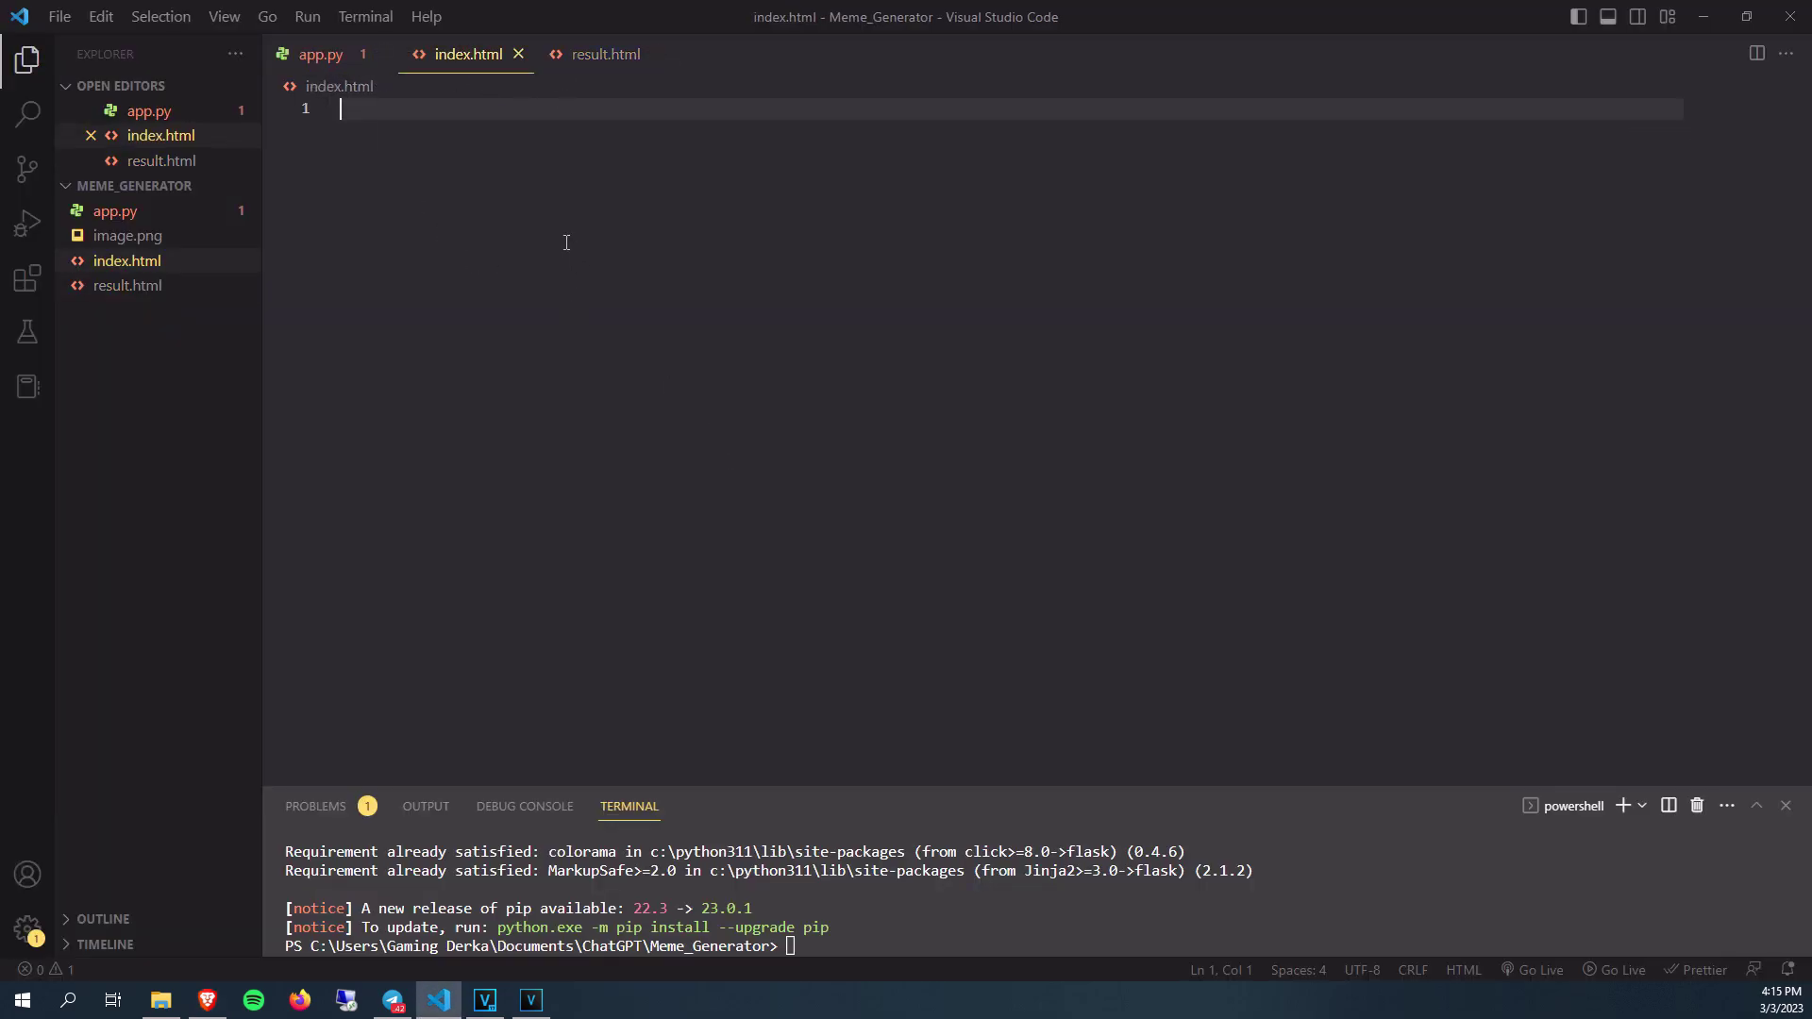
key("ctrl+v")
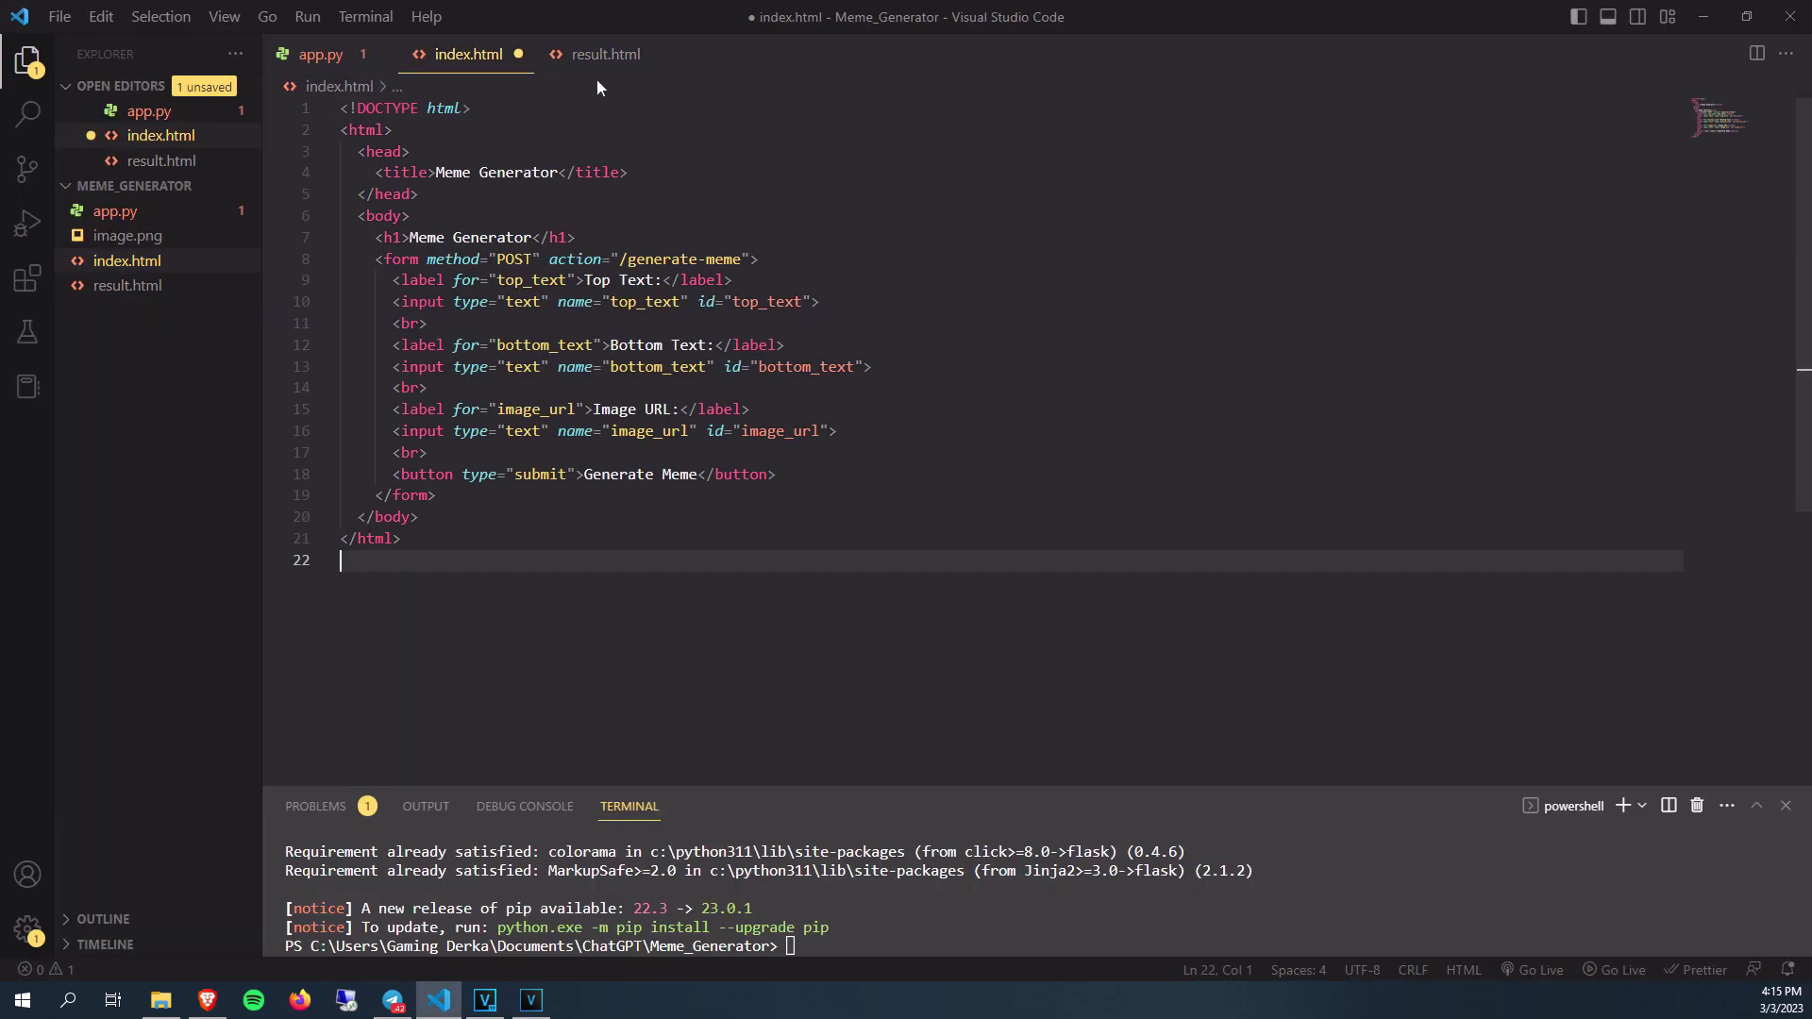
key("ctrl+s")
Step: Paste the result page markup into result.html, save, and open the undefined 'requests' problem
left_click(604, 53)
key("alt+Tab")
scroll(1236, 583, "down", 5)
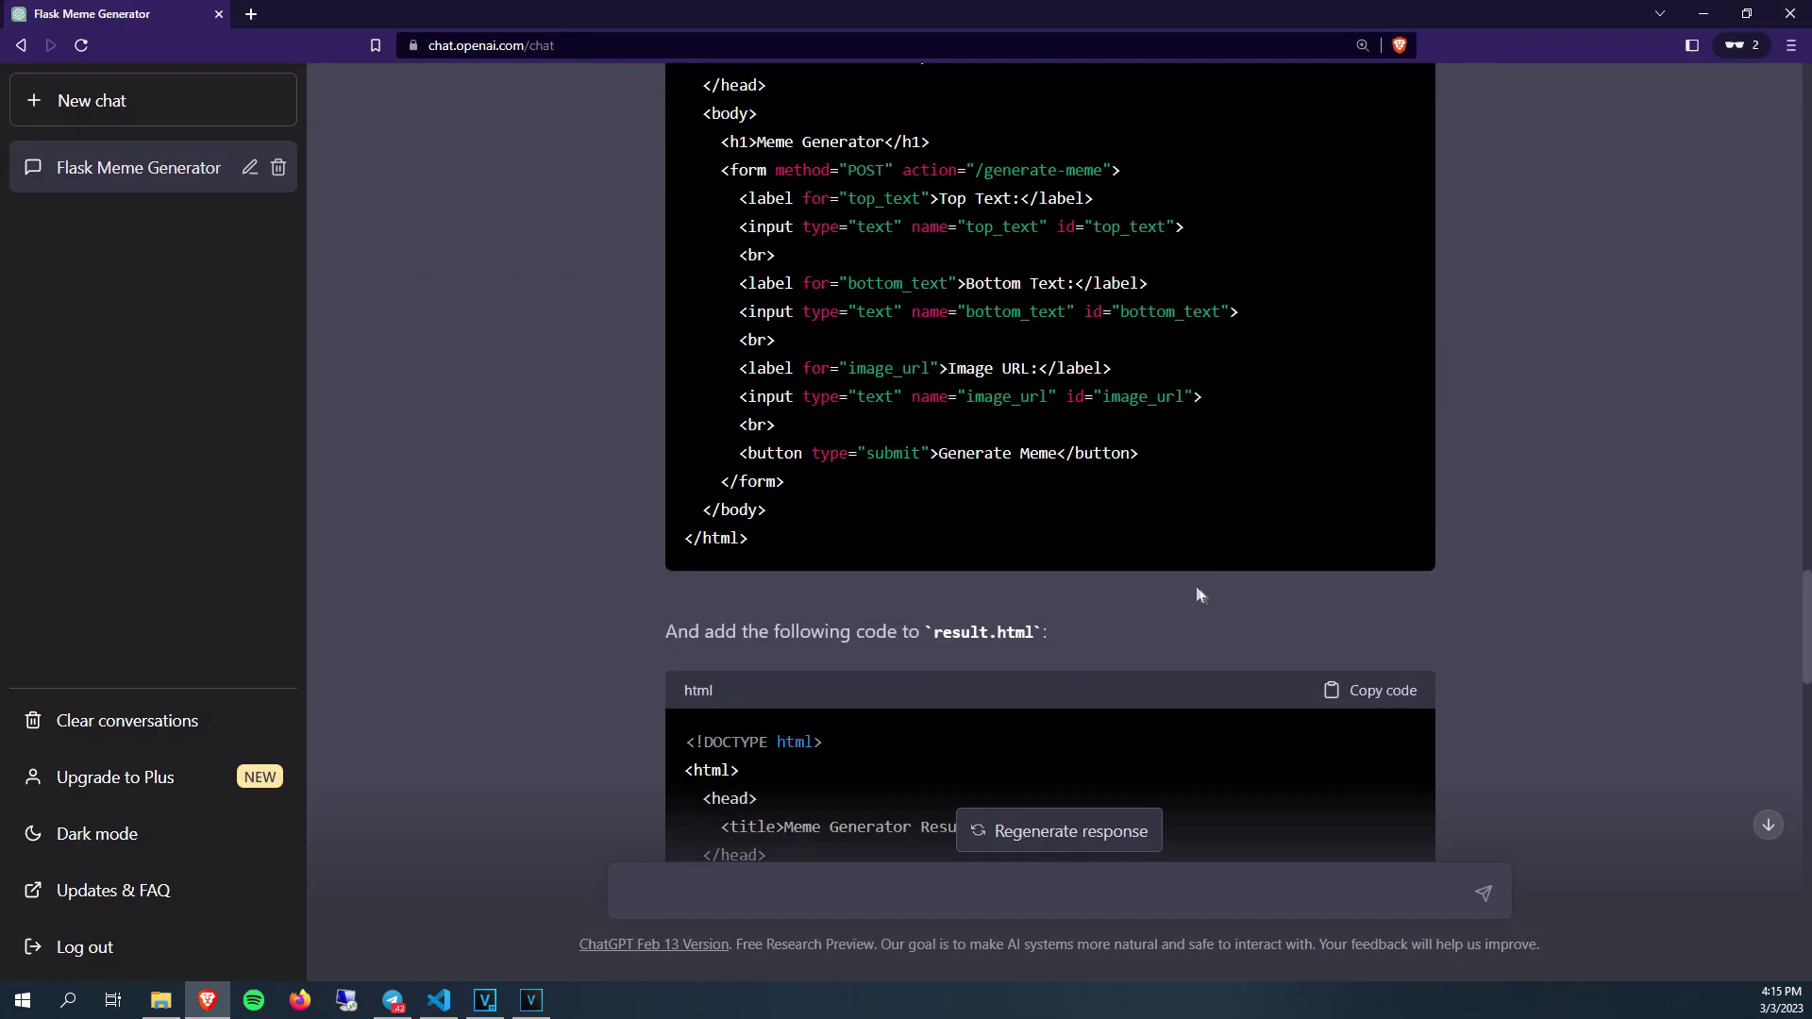
scroll(1194, 590, "down", 3)
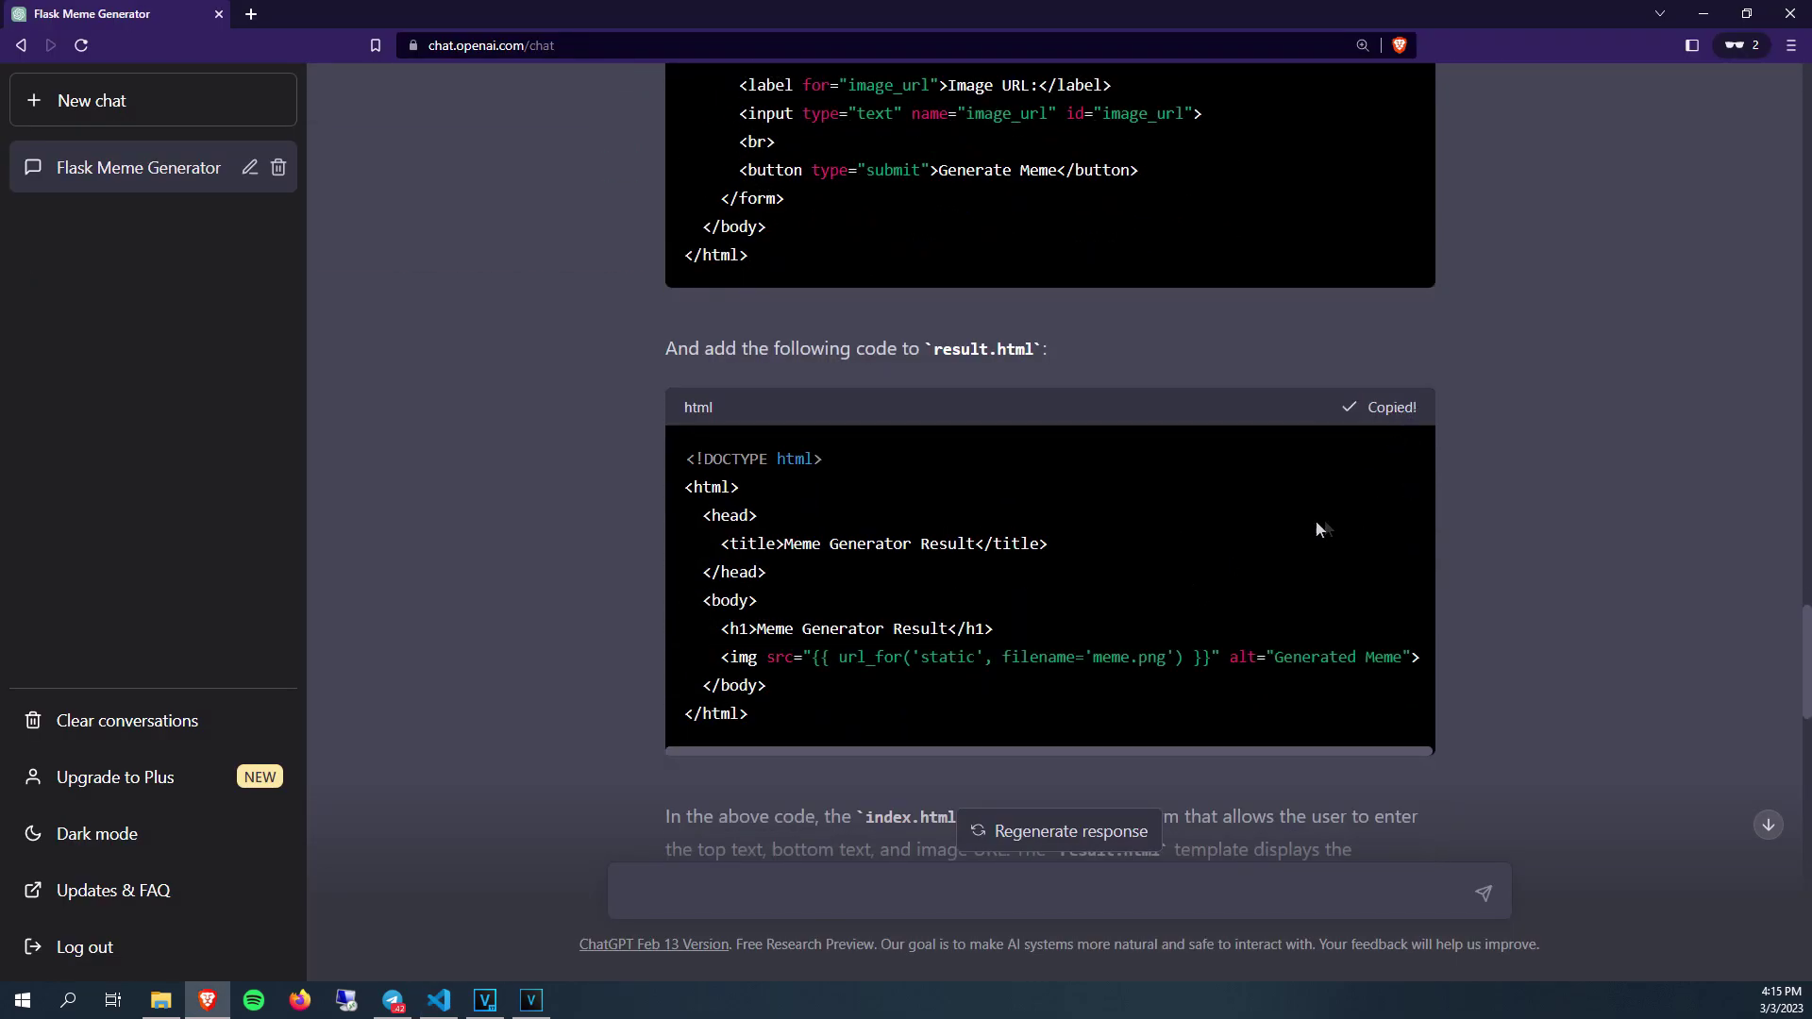
key("alt+Tab")
left_click(604, 54)
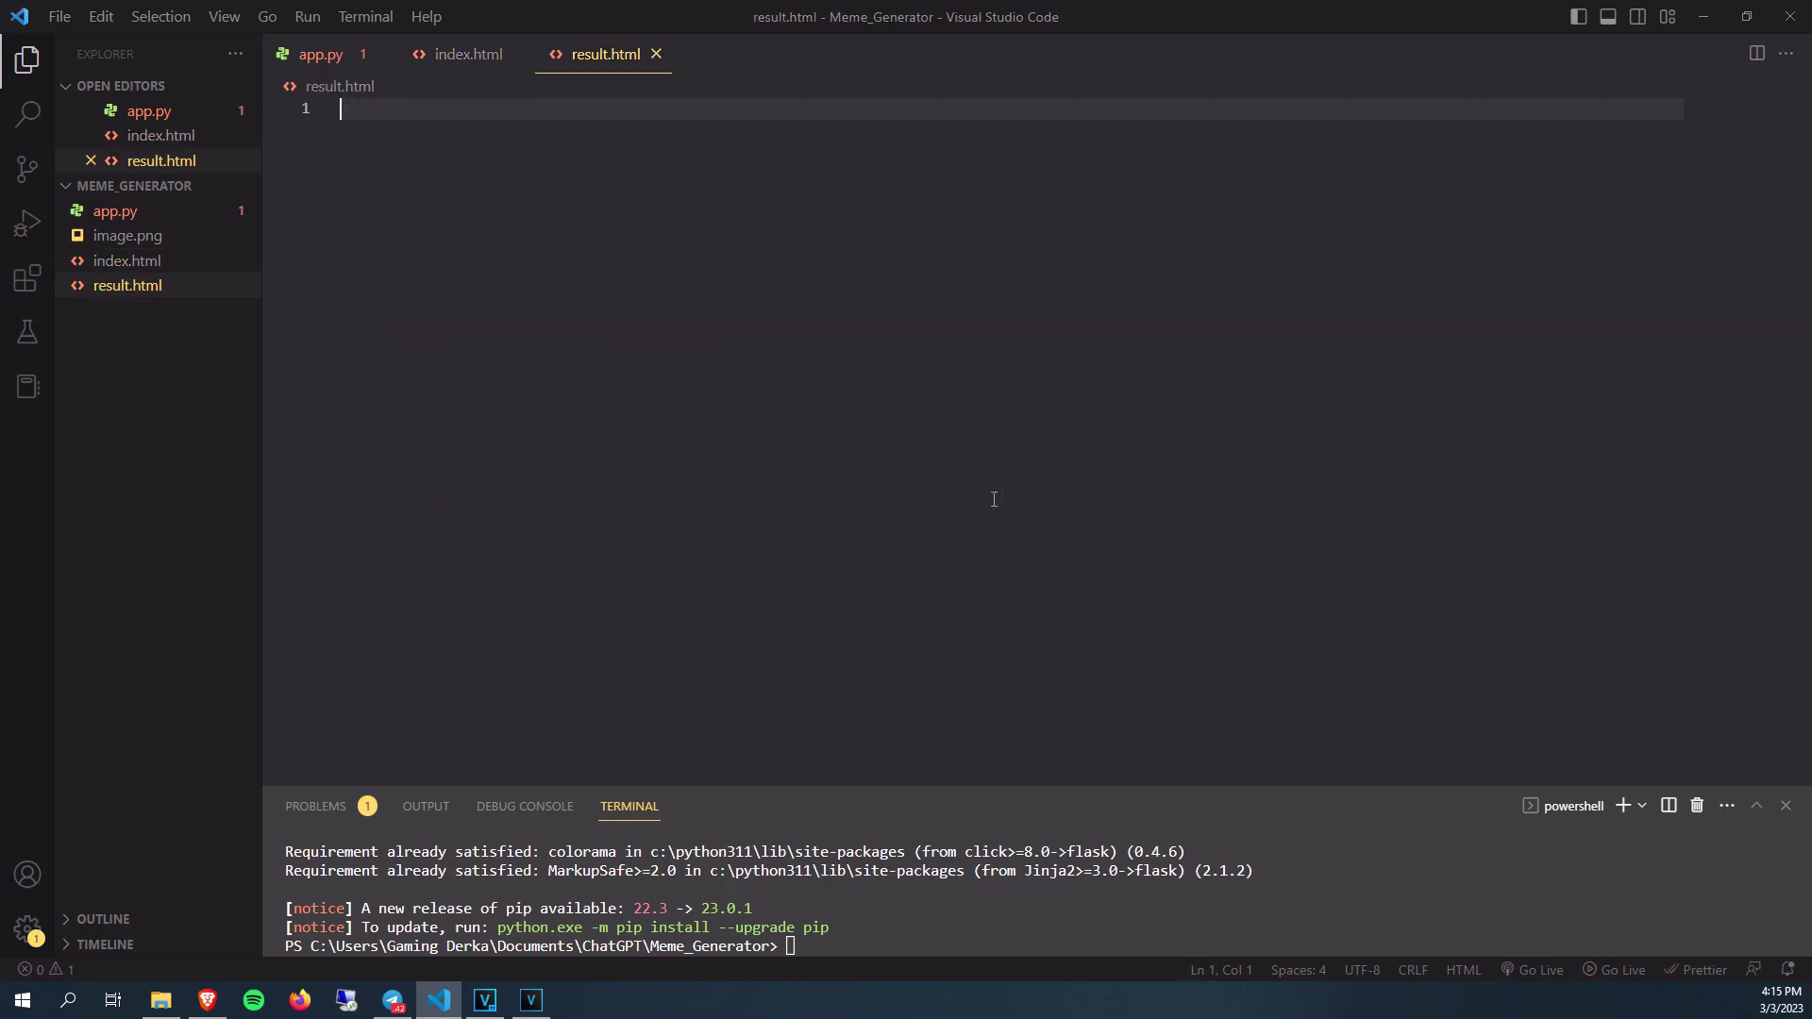
type("<!DOCTYPE html> <html>   <head>     <title>Meme Generator Result</title>   </head>   <body>     <h1>Meme Generator Result</h1>     <img src=\"{{ url_for('static', filename='meme.png') }}\" alt=\"Generated Meme\">   </body> </html>")
key("ctrl+s")
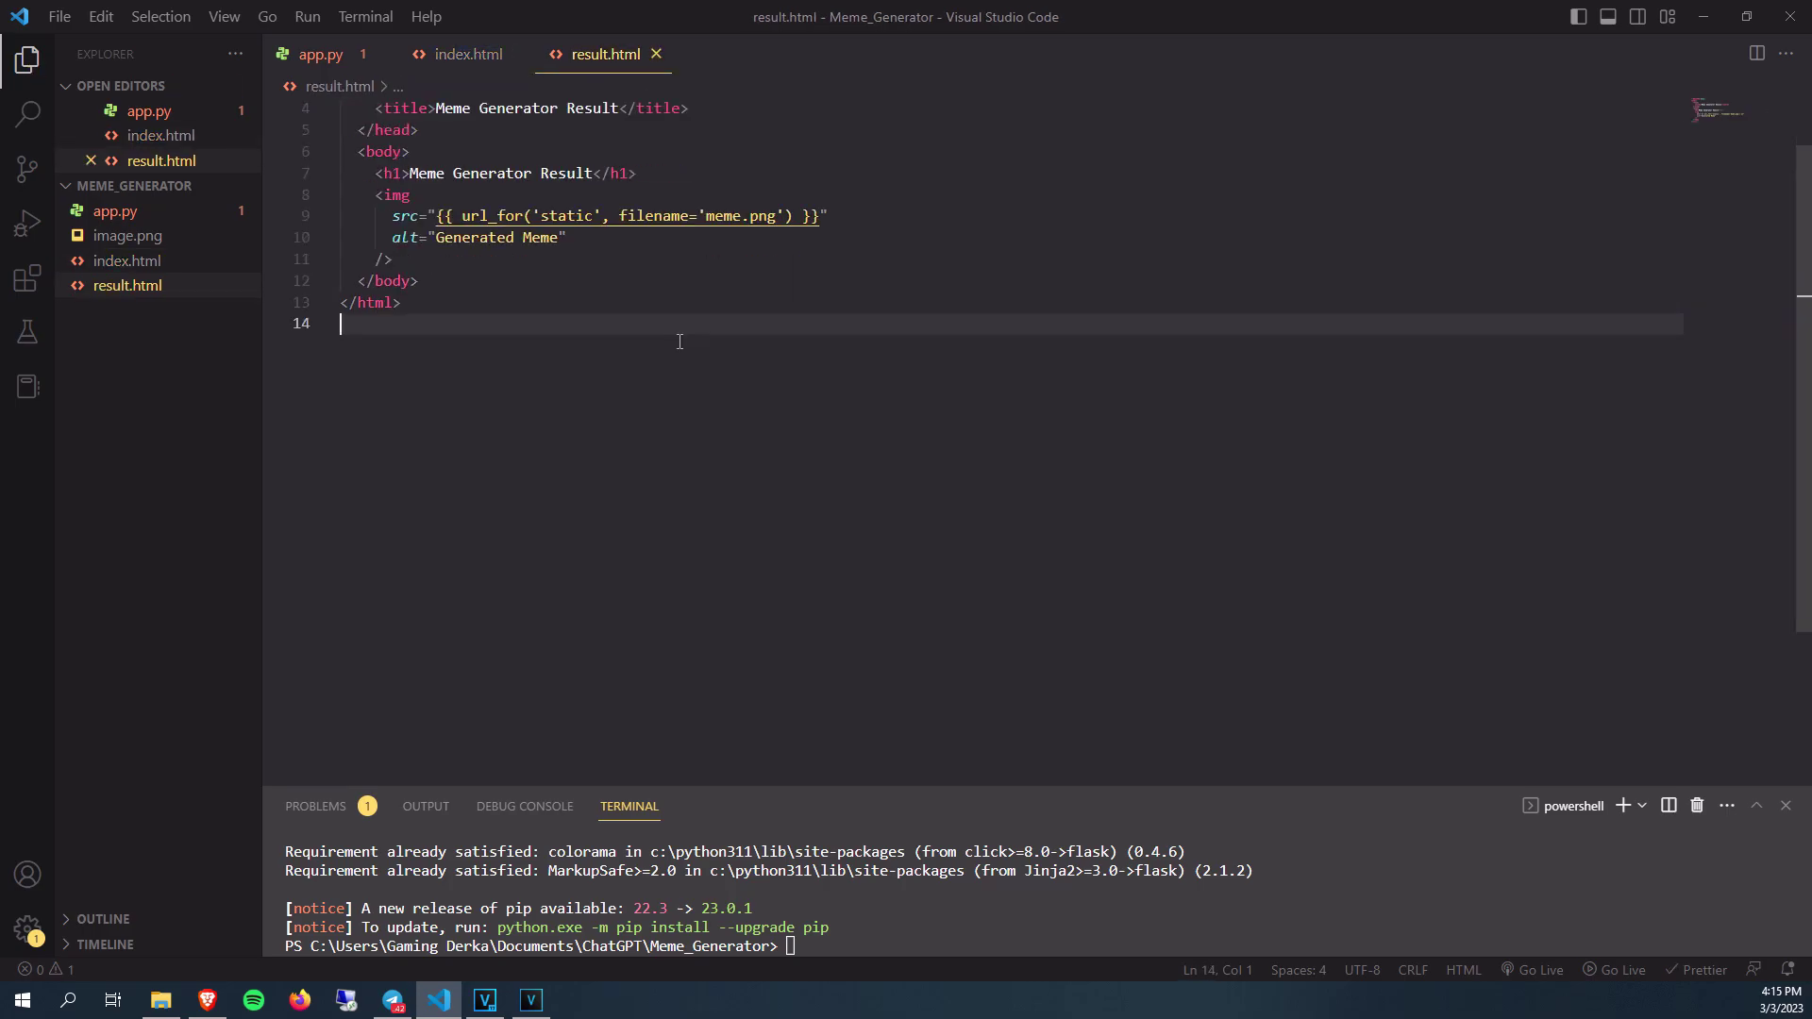
left_click(321, 54)
left_click(316, 806)
Step: Clear the terminal with cls and run 'pip install requests'
left_click(416, 862)
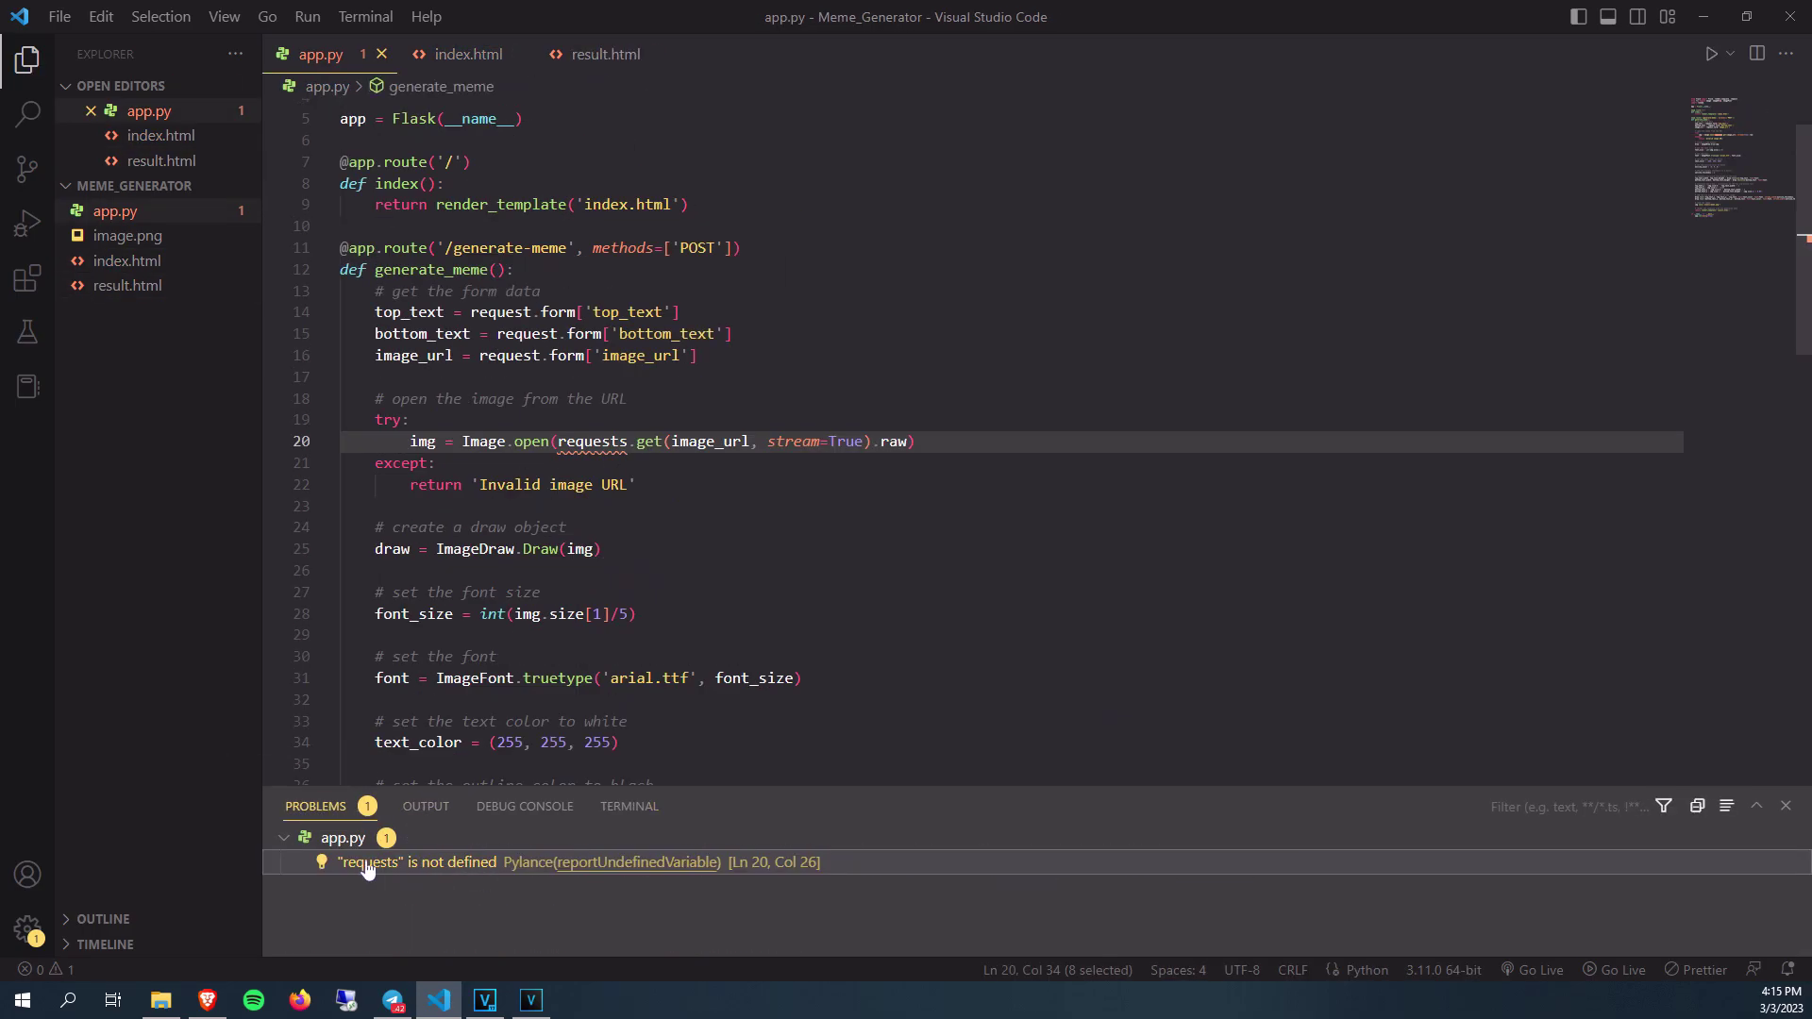
left_click(628, 806)
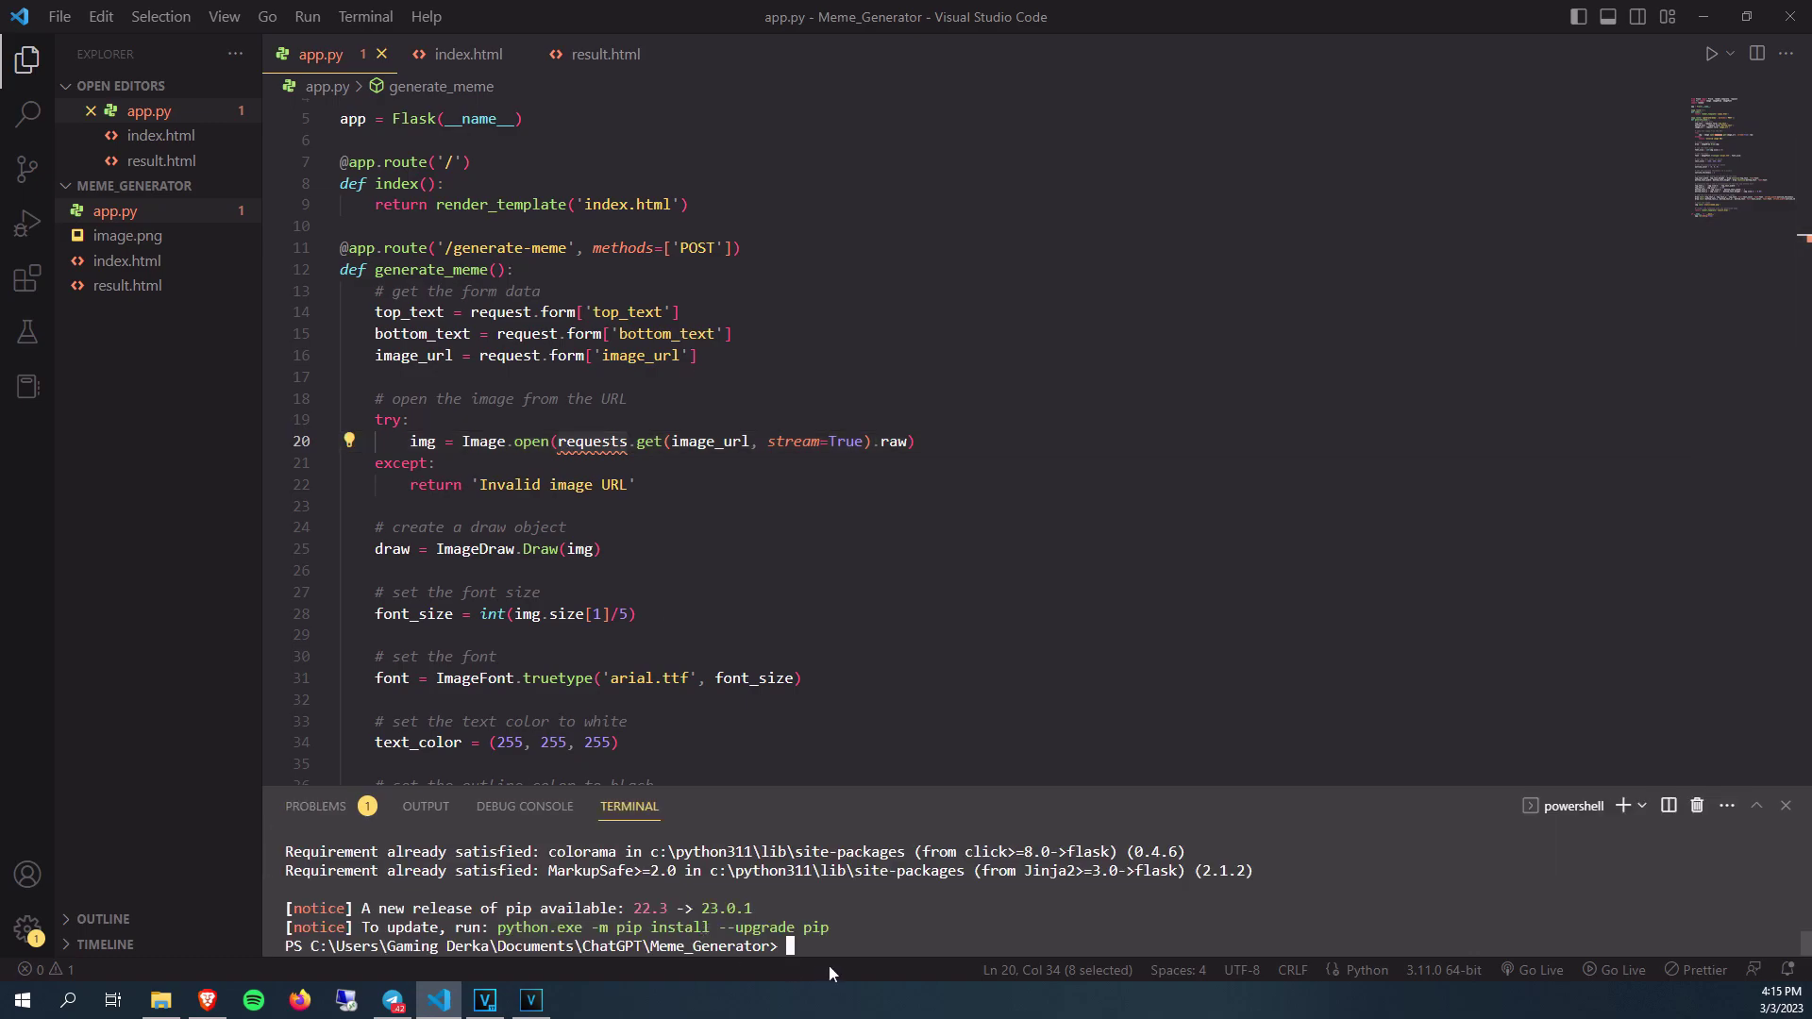
type("cls")
key("Return")
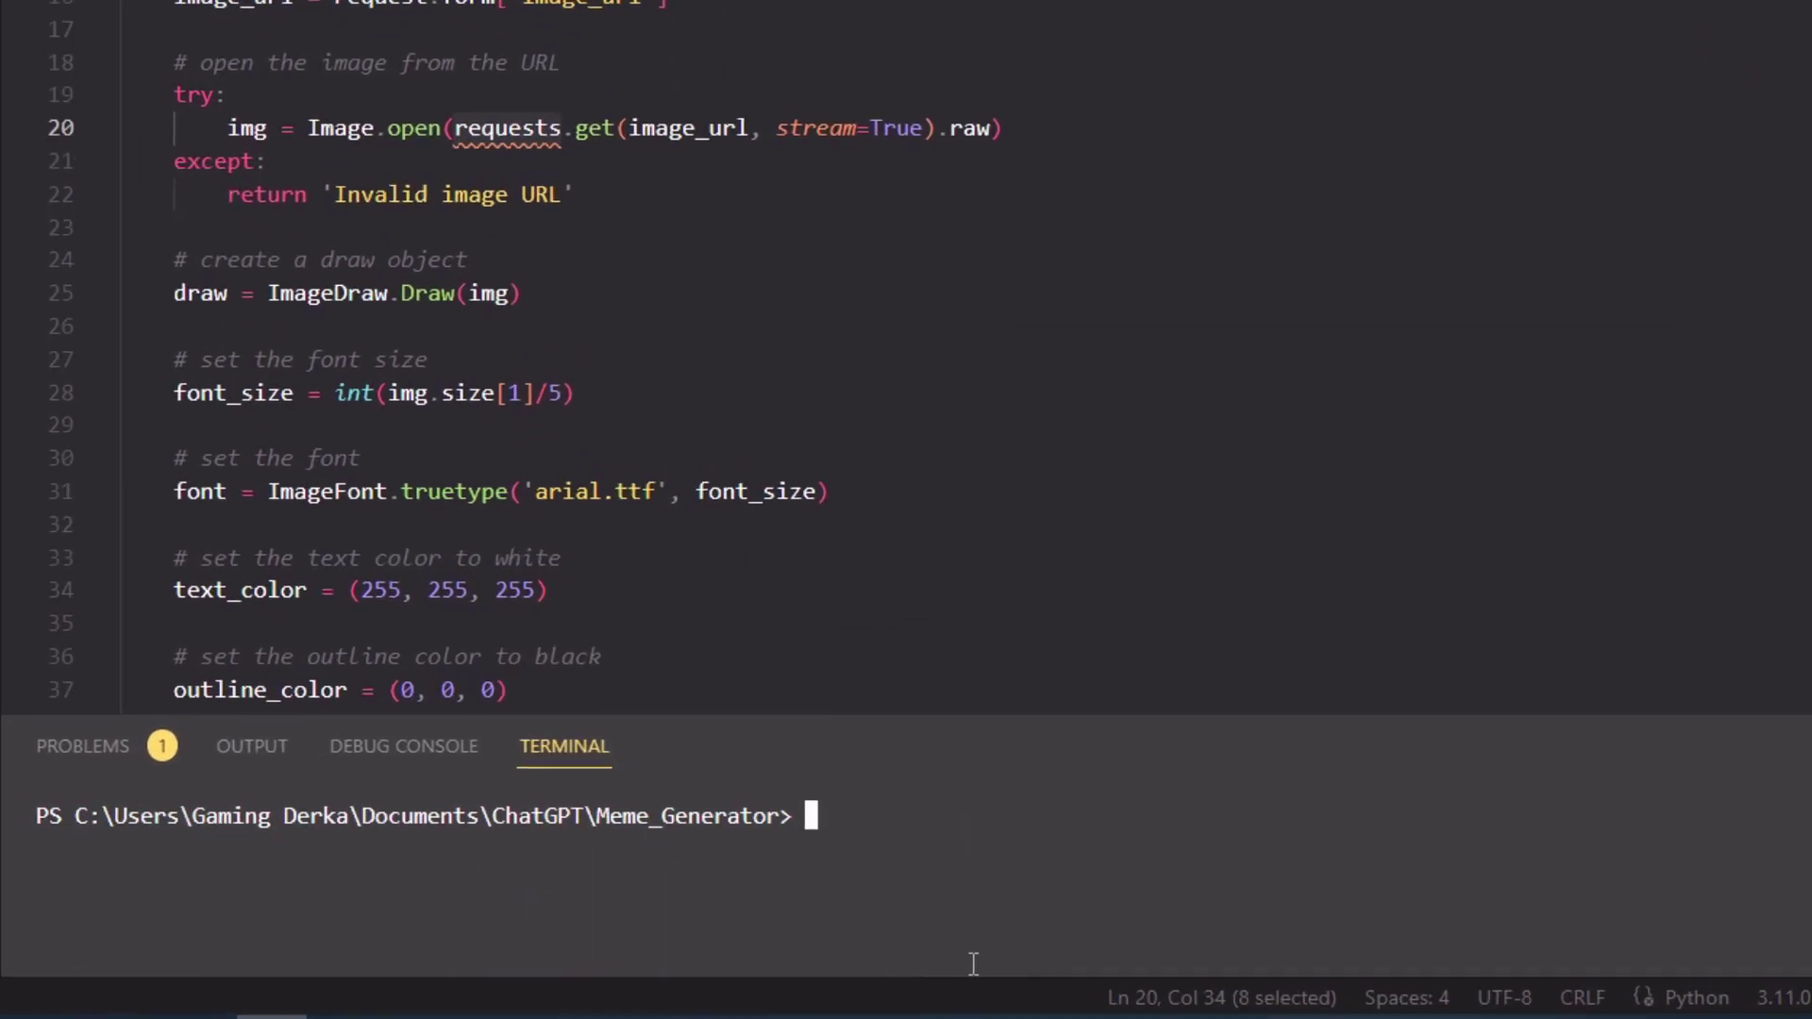
type("pip install requests")
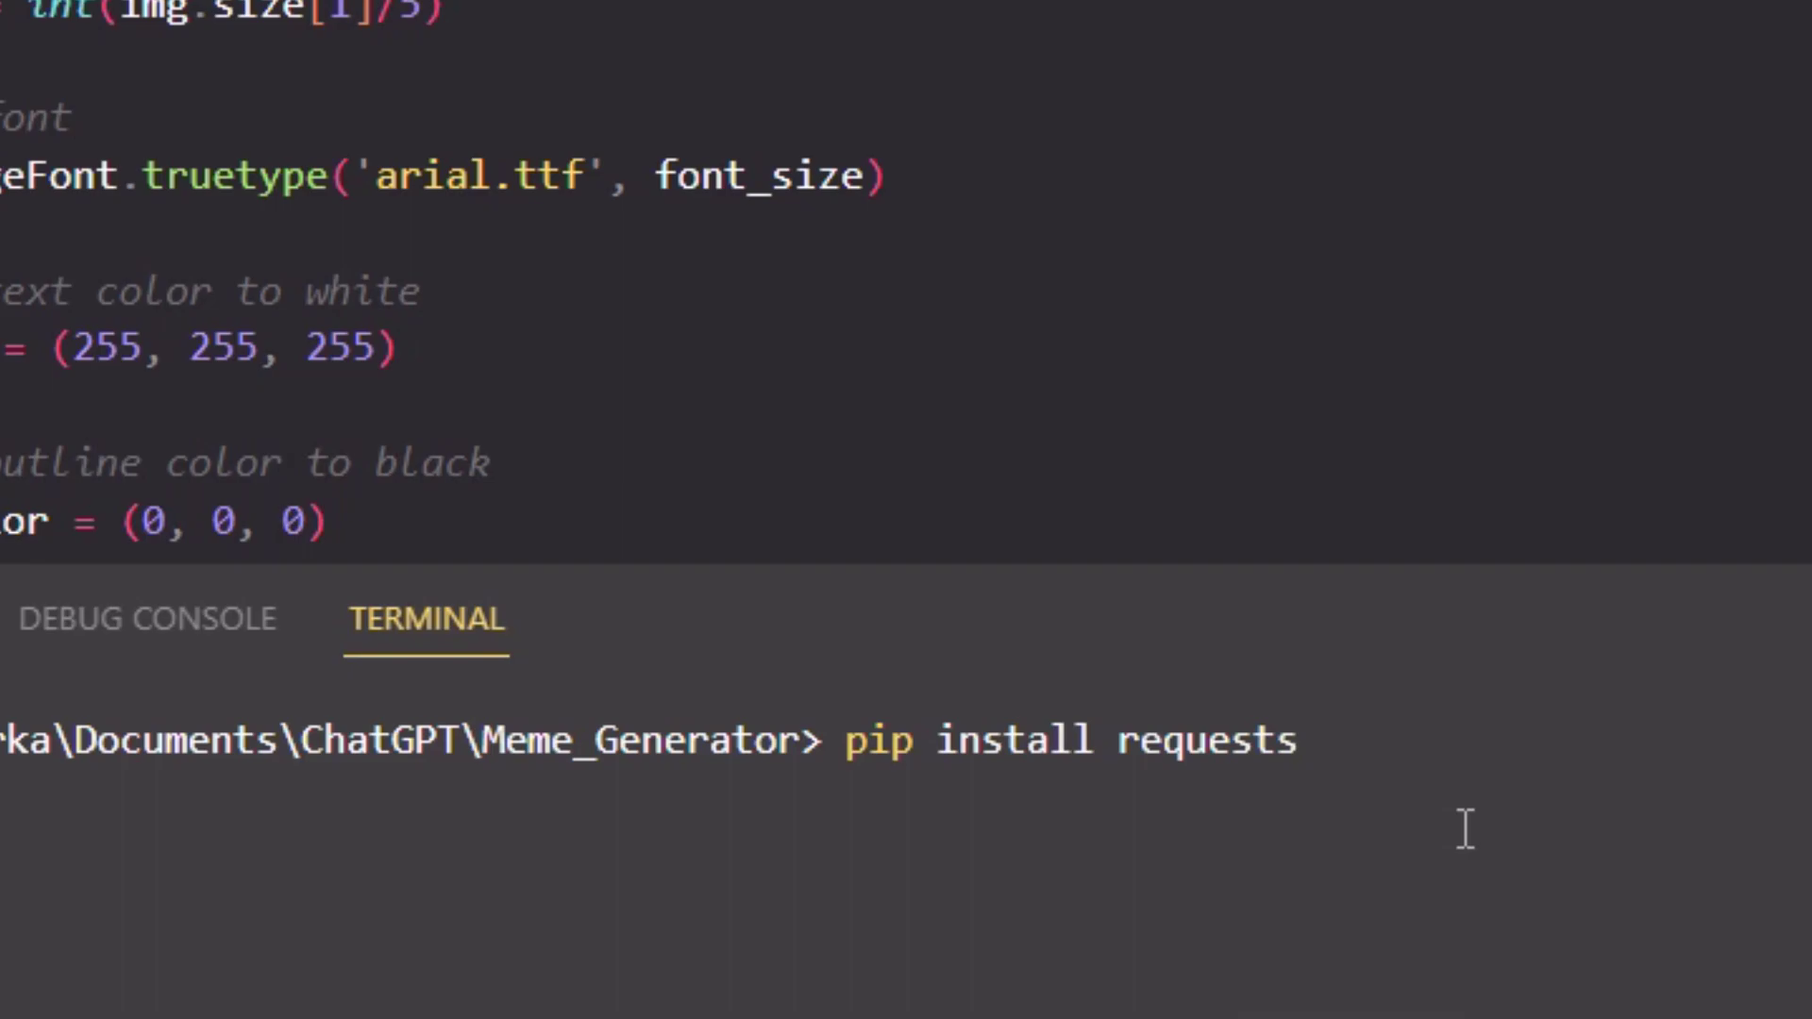
key("Return")
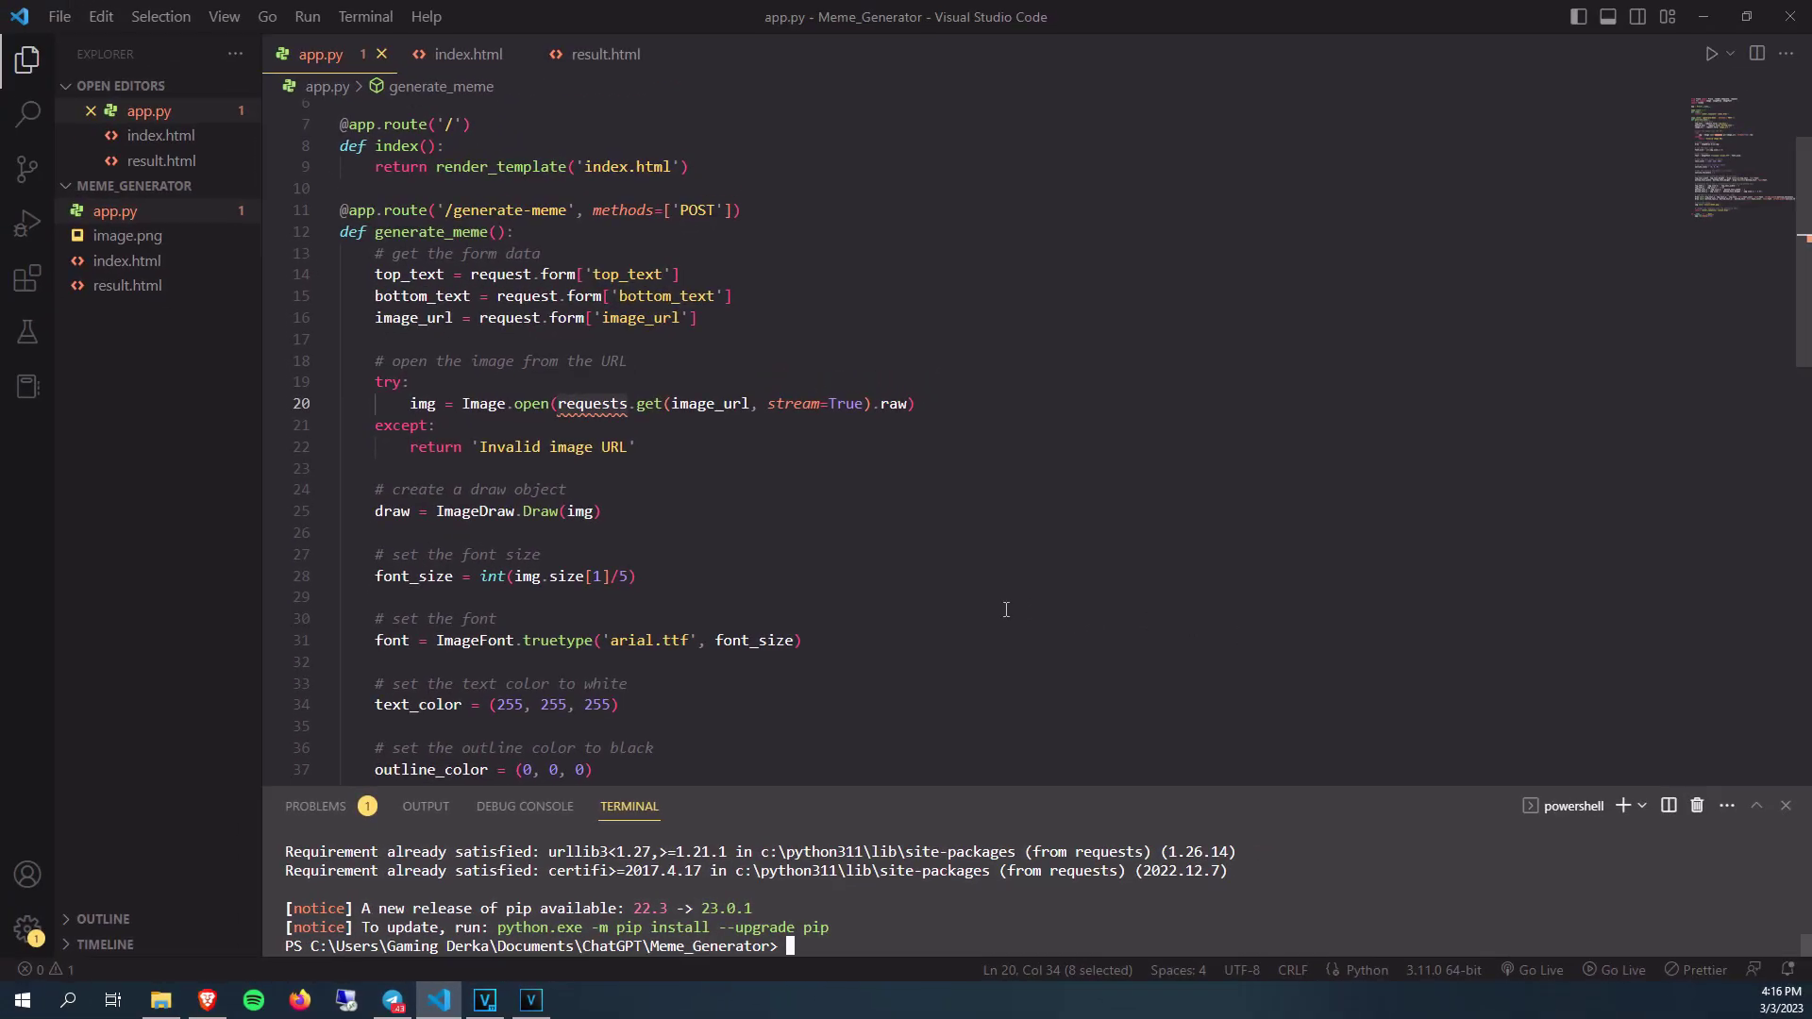
Step: Add 'import requests' below import random in app.py and save it
left_click(479, 154)
key("Return")
type("imp")
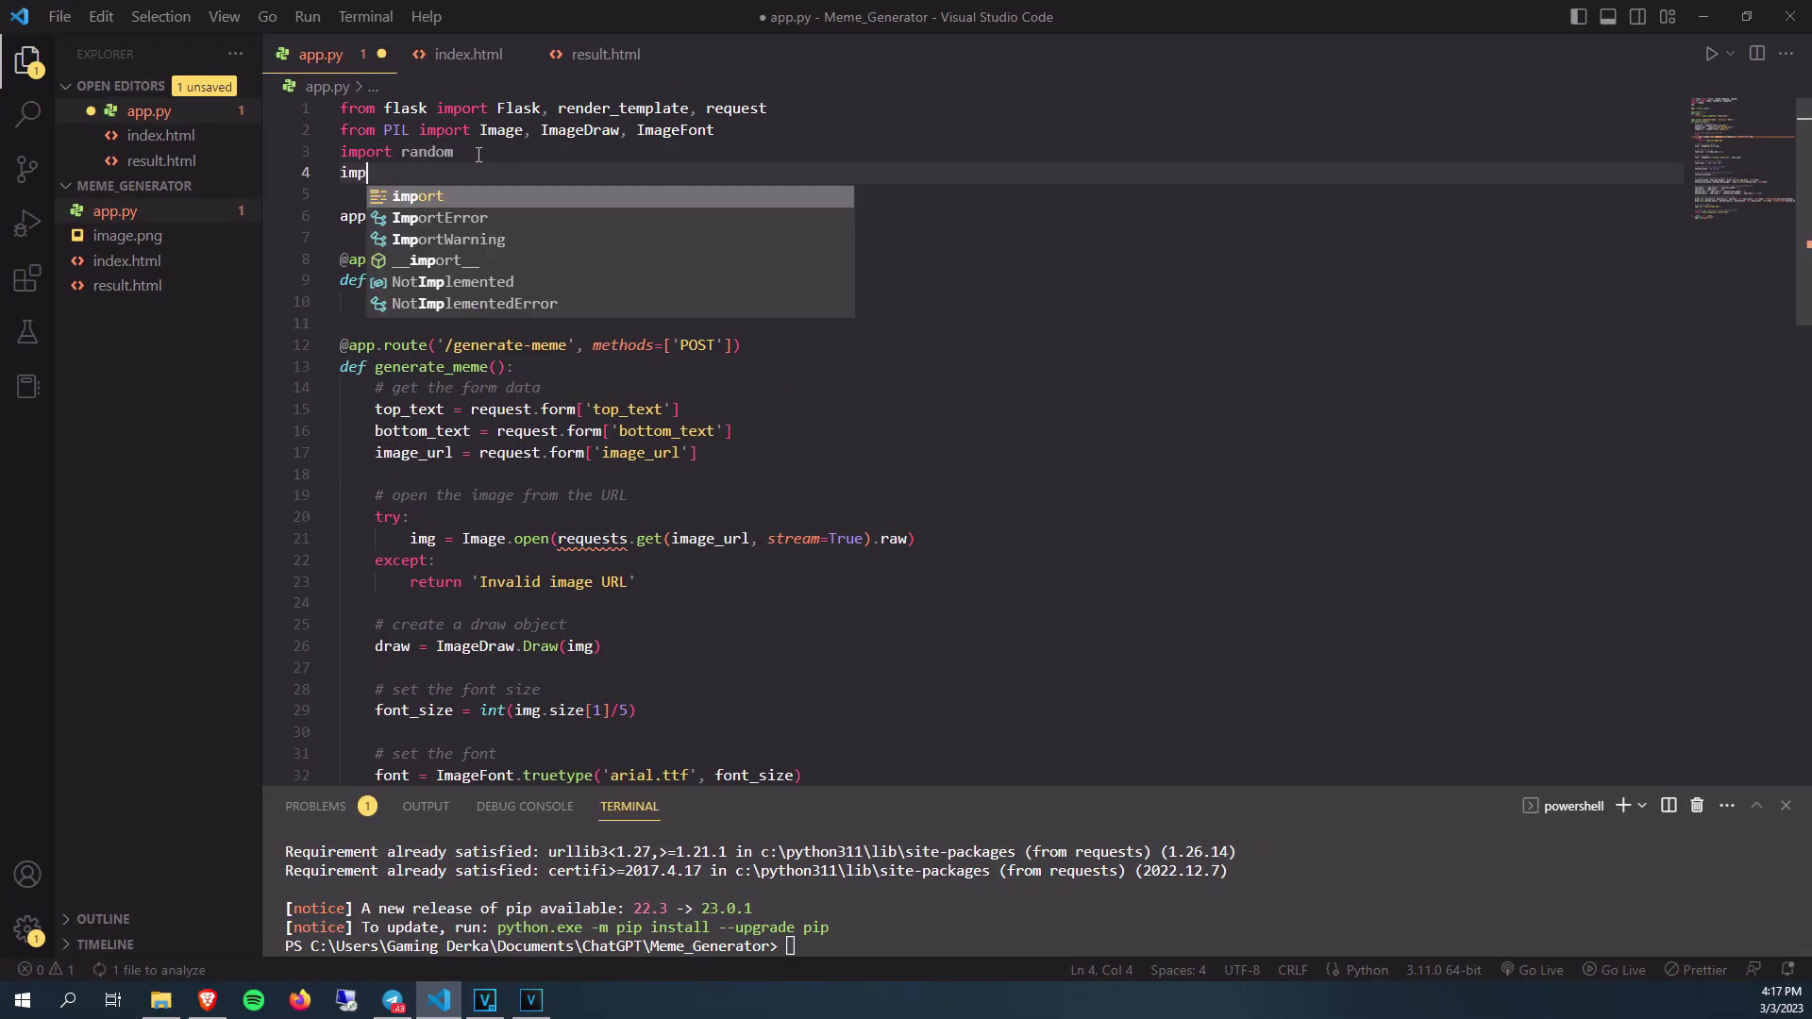
type("ort requ")
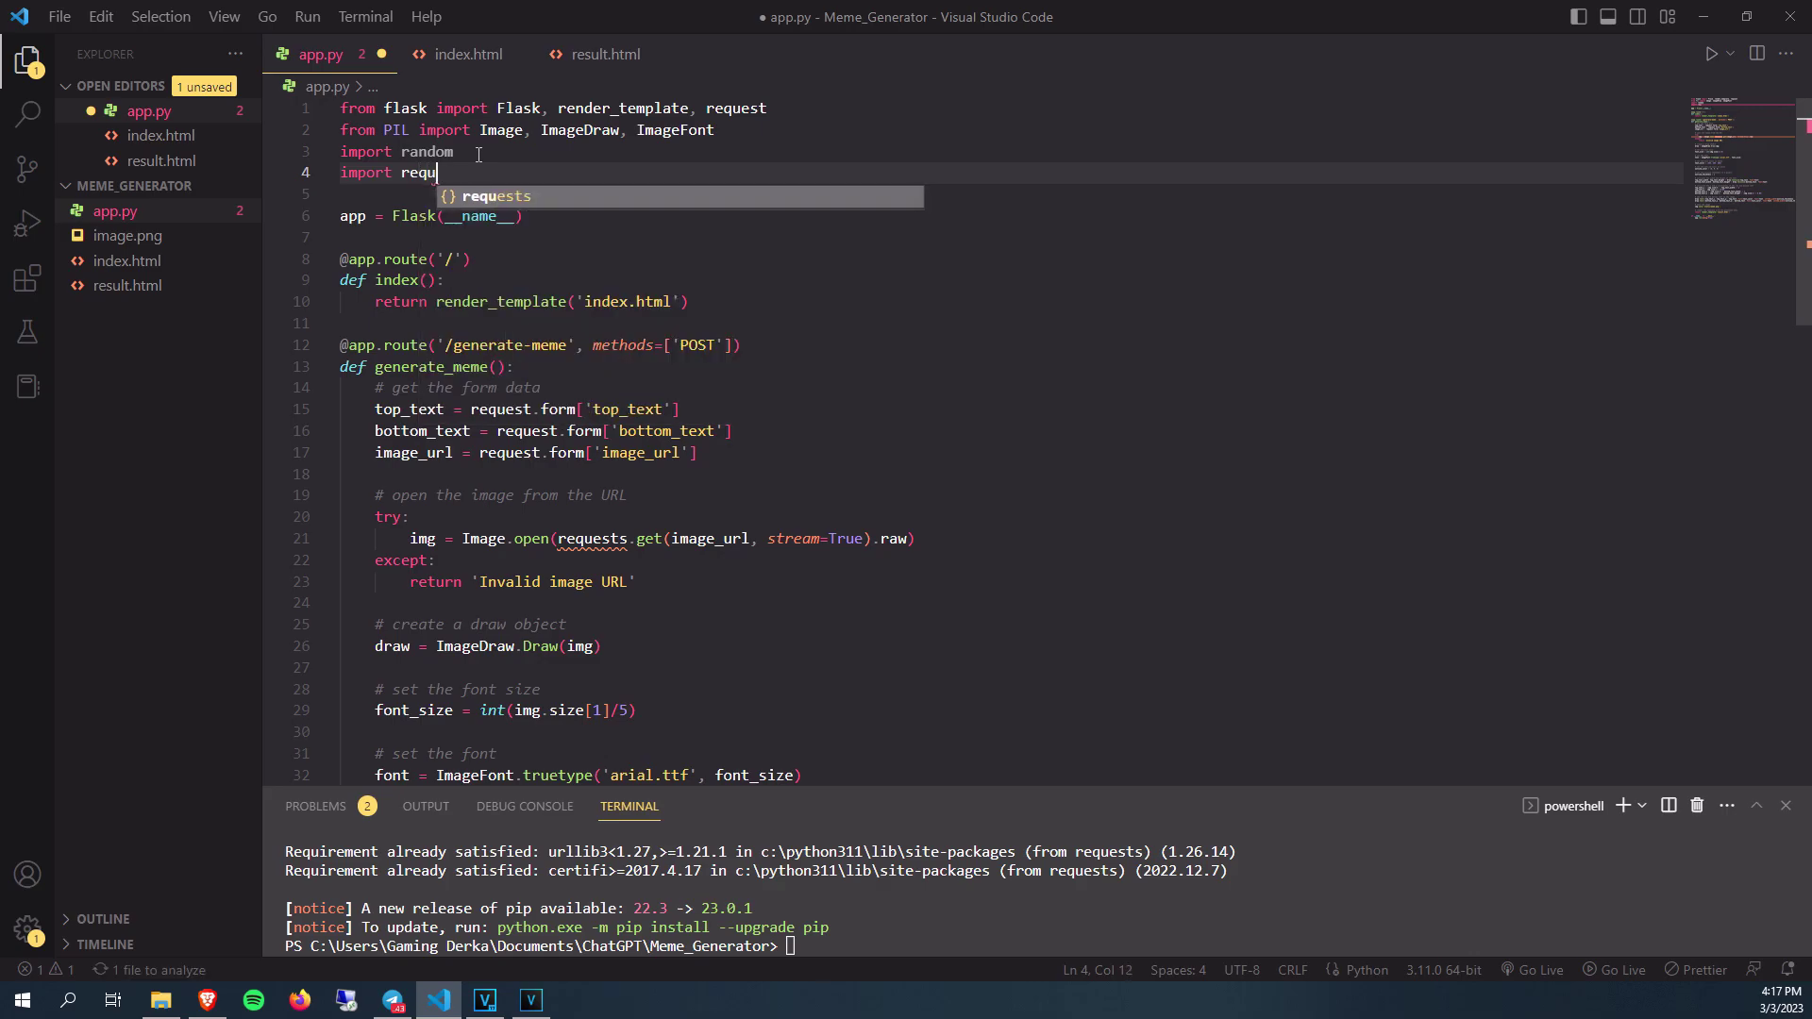
type("ests")
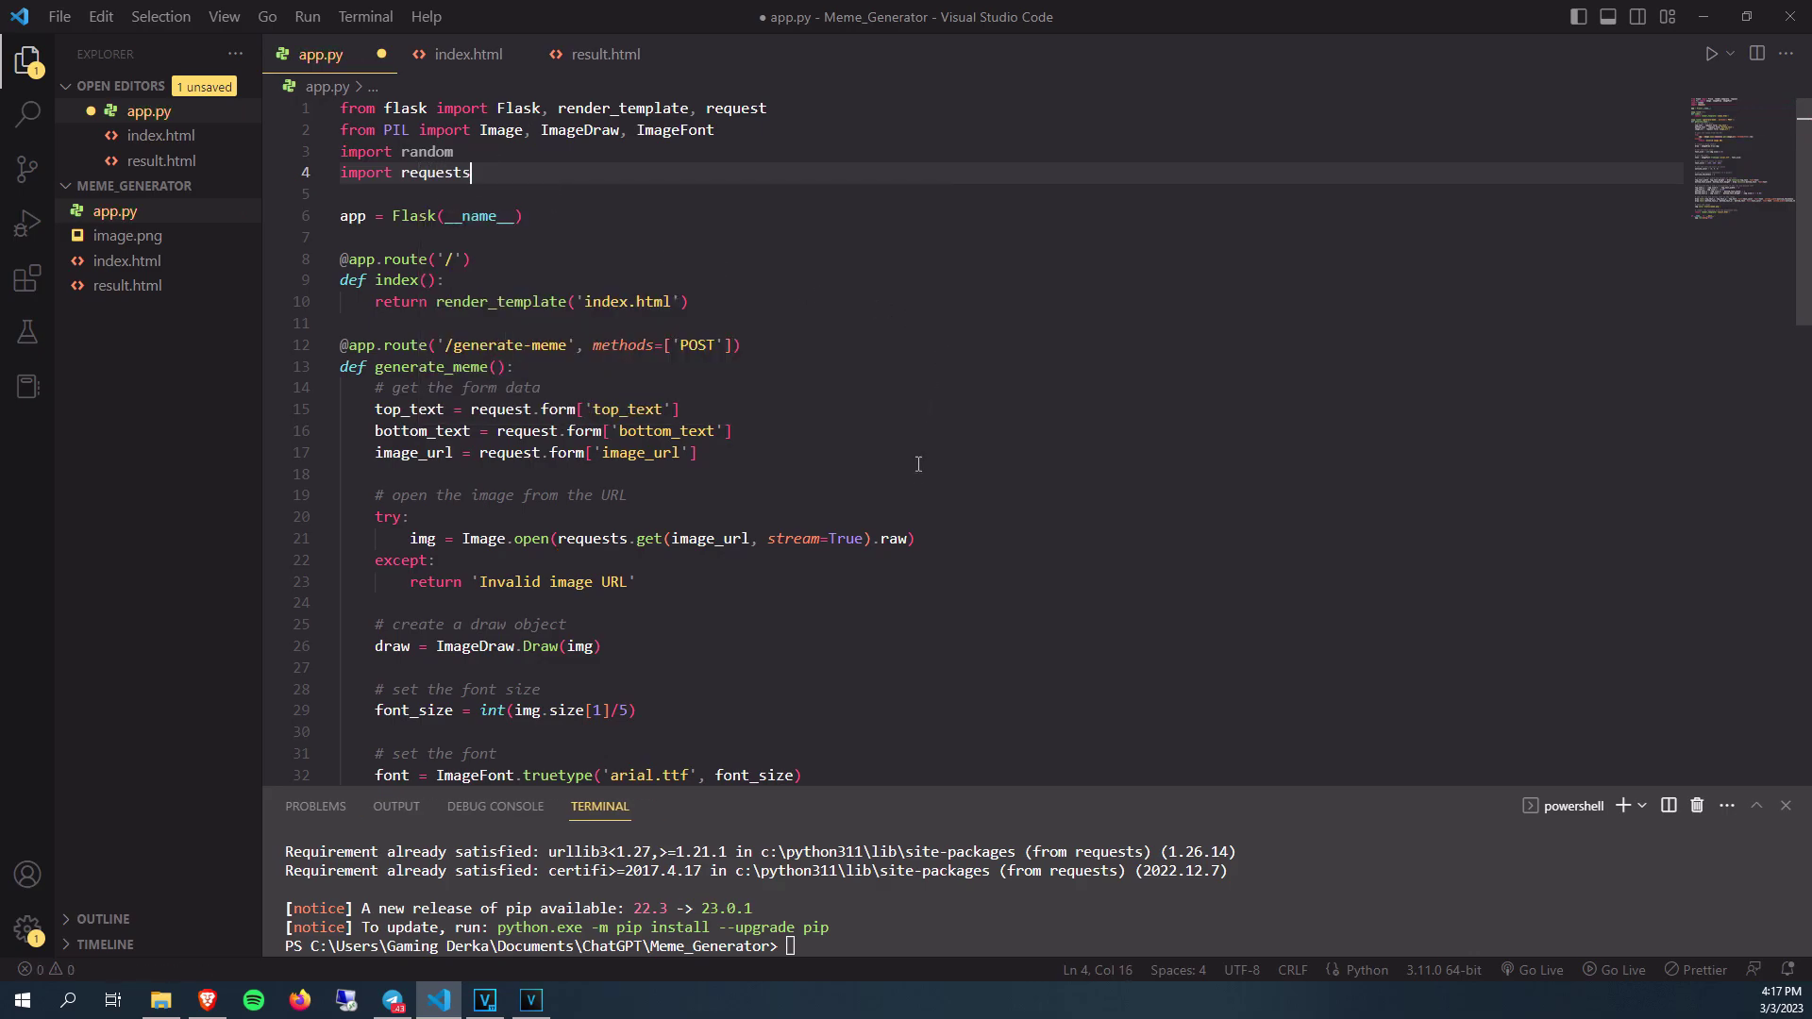
key("ctrl+s")
Step: Start the server with 'python app.py' and load 127.0.0.1:5000
key("ctrl+grave")
type("python .")
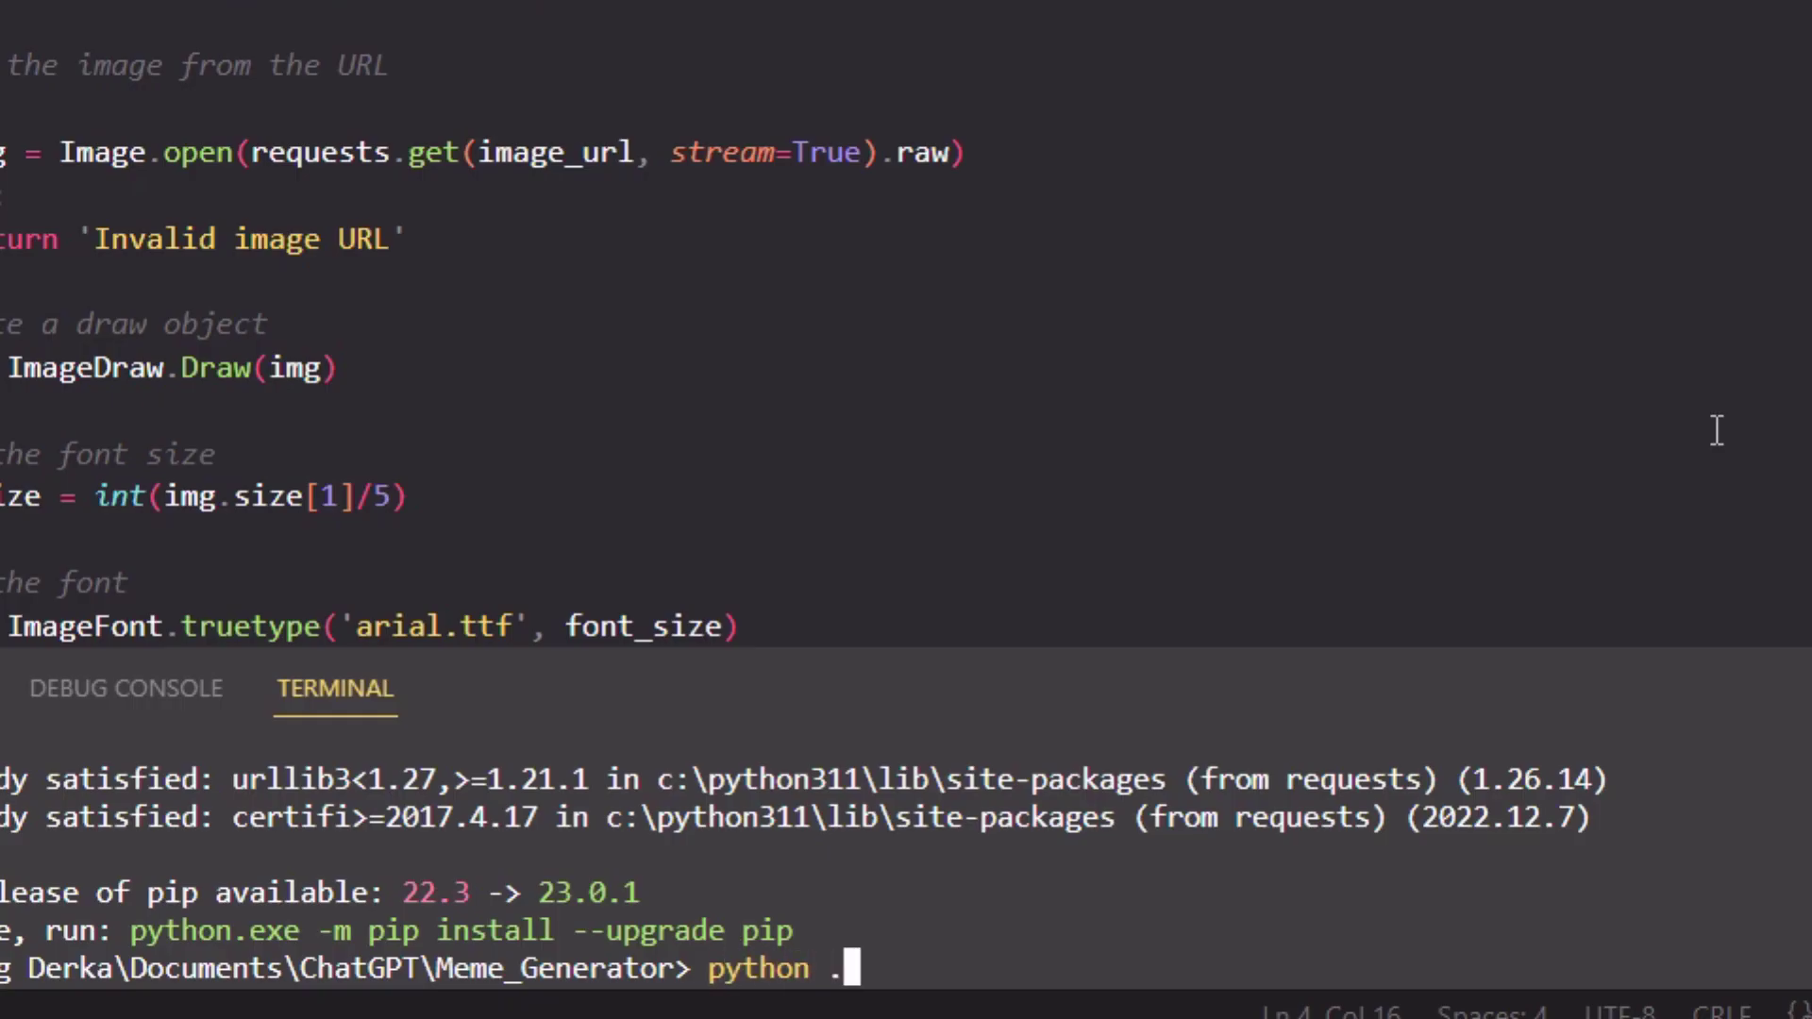
key("BackSpace")
type("a")
type("pp.py")
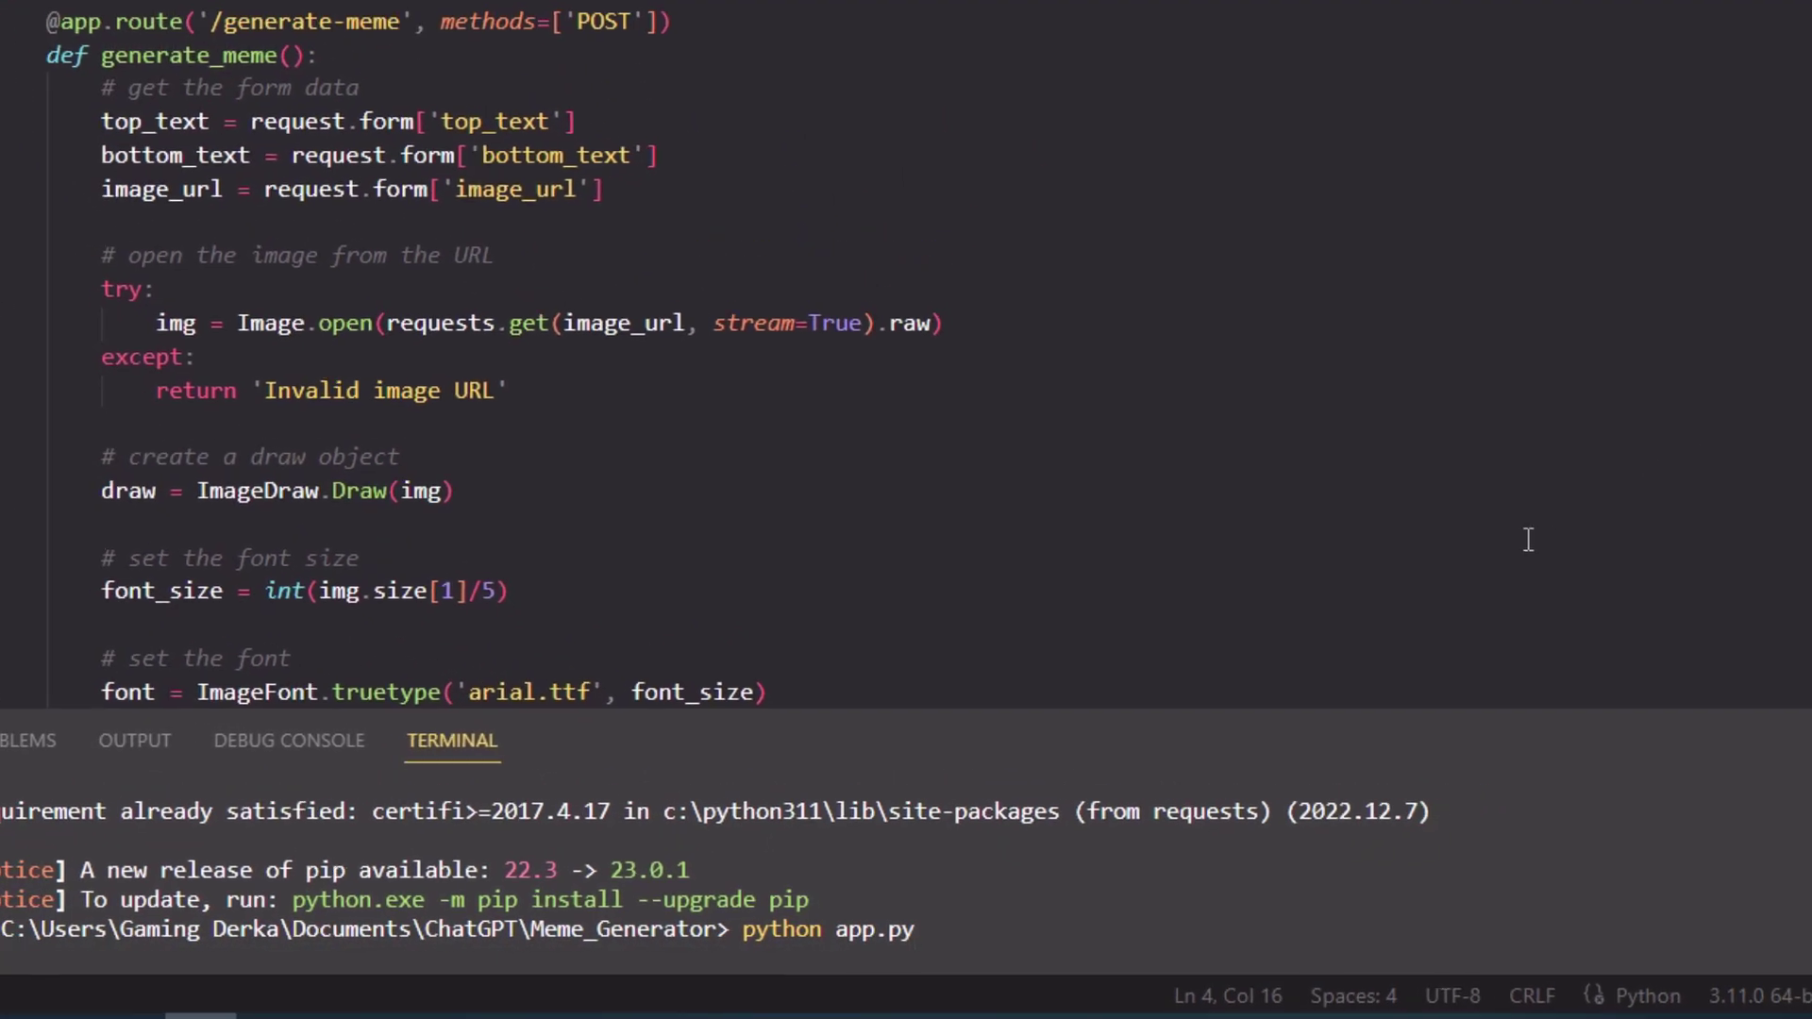
key("Return")
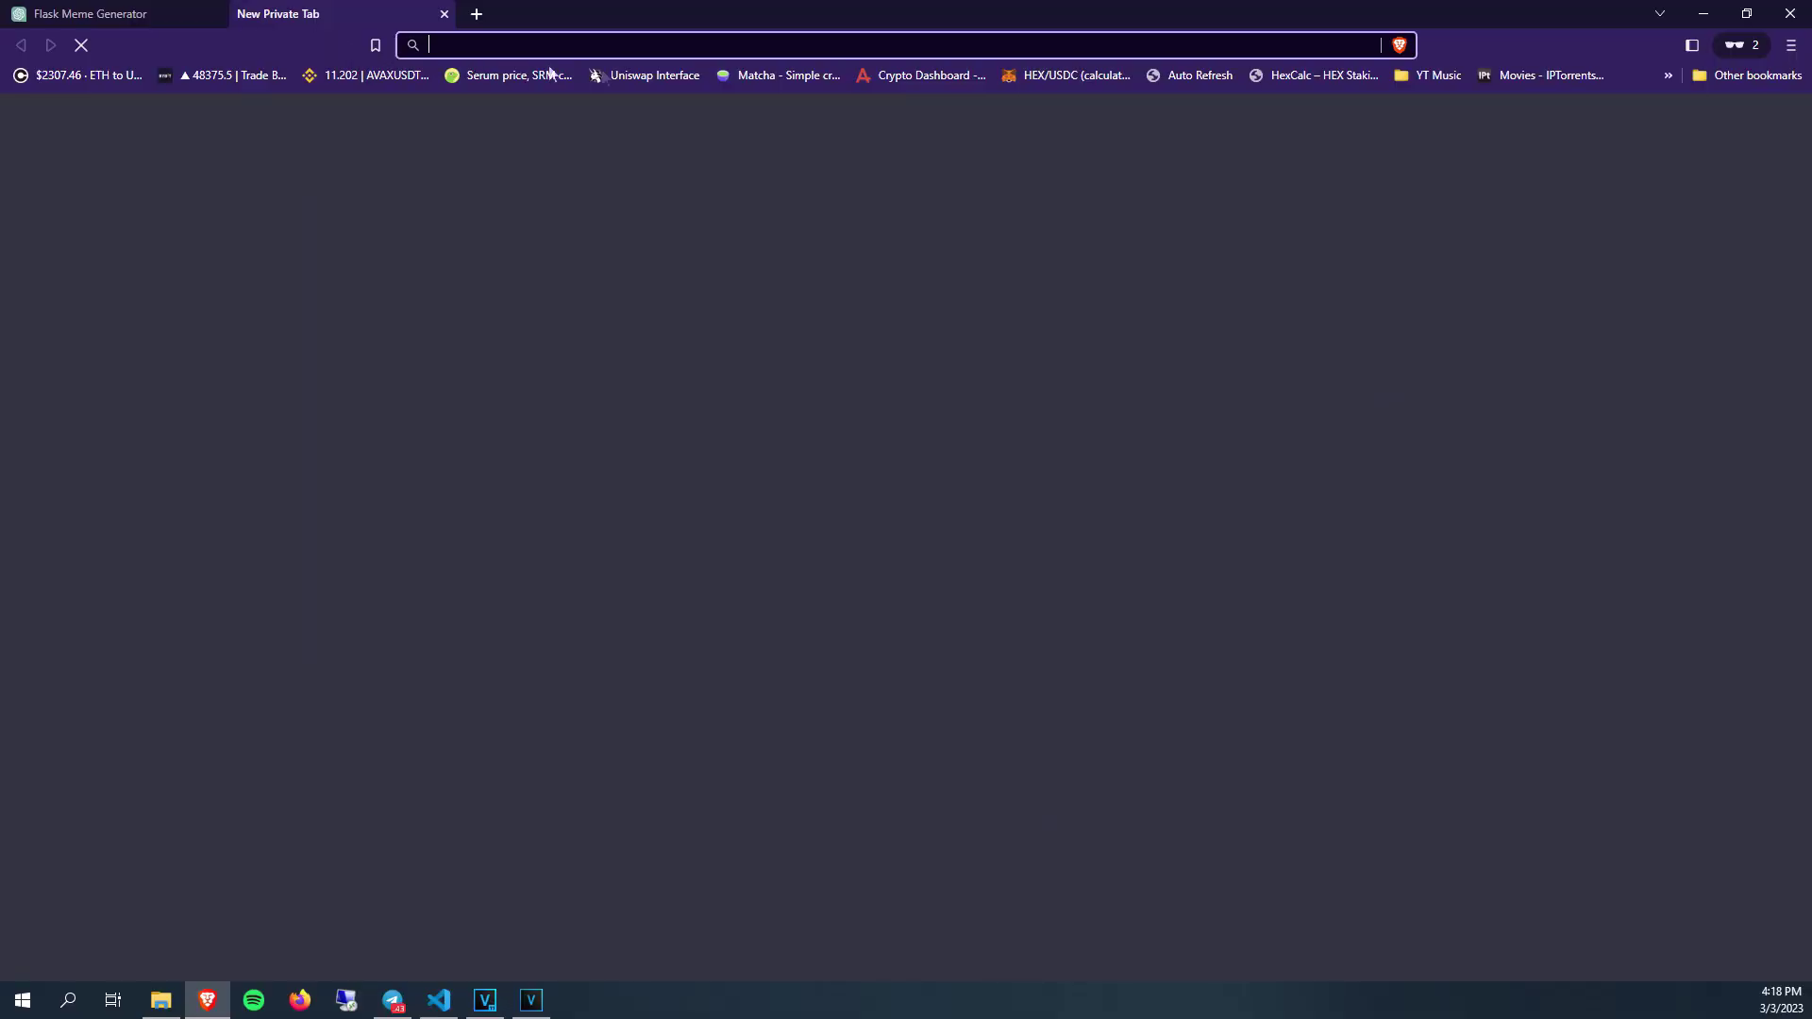
type("127.0.0.1:5000")
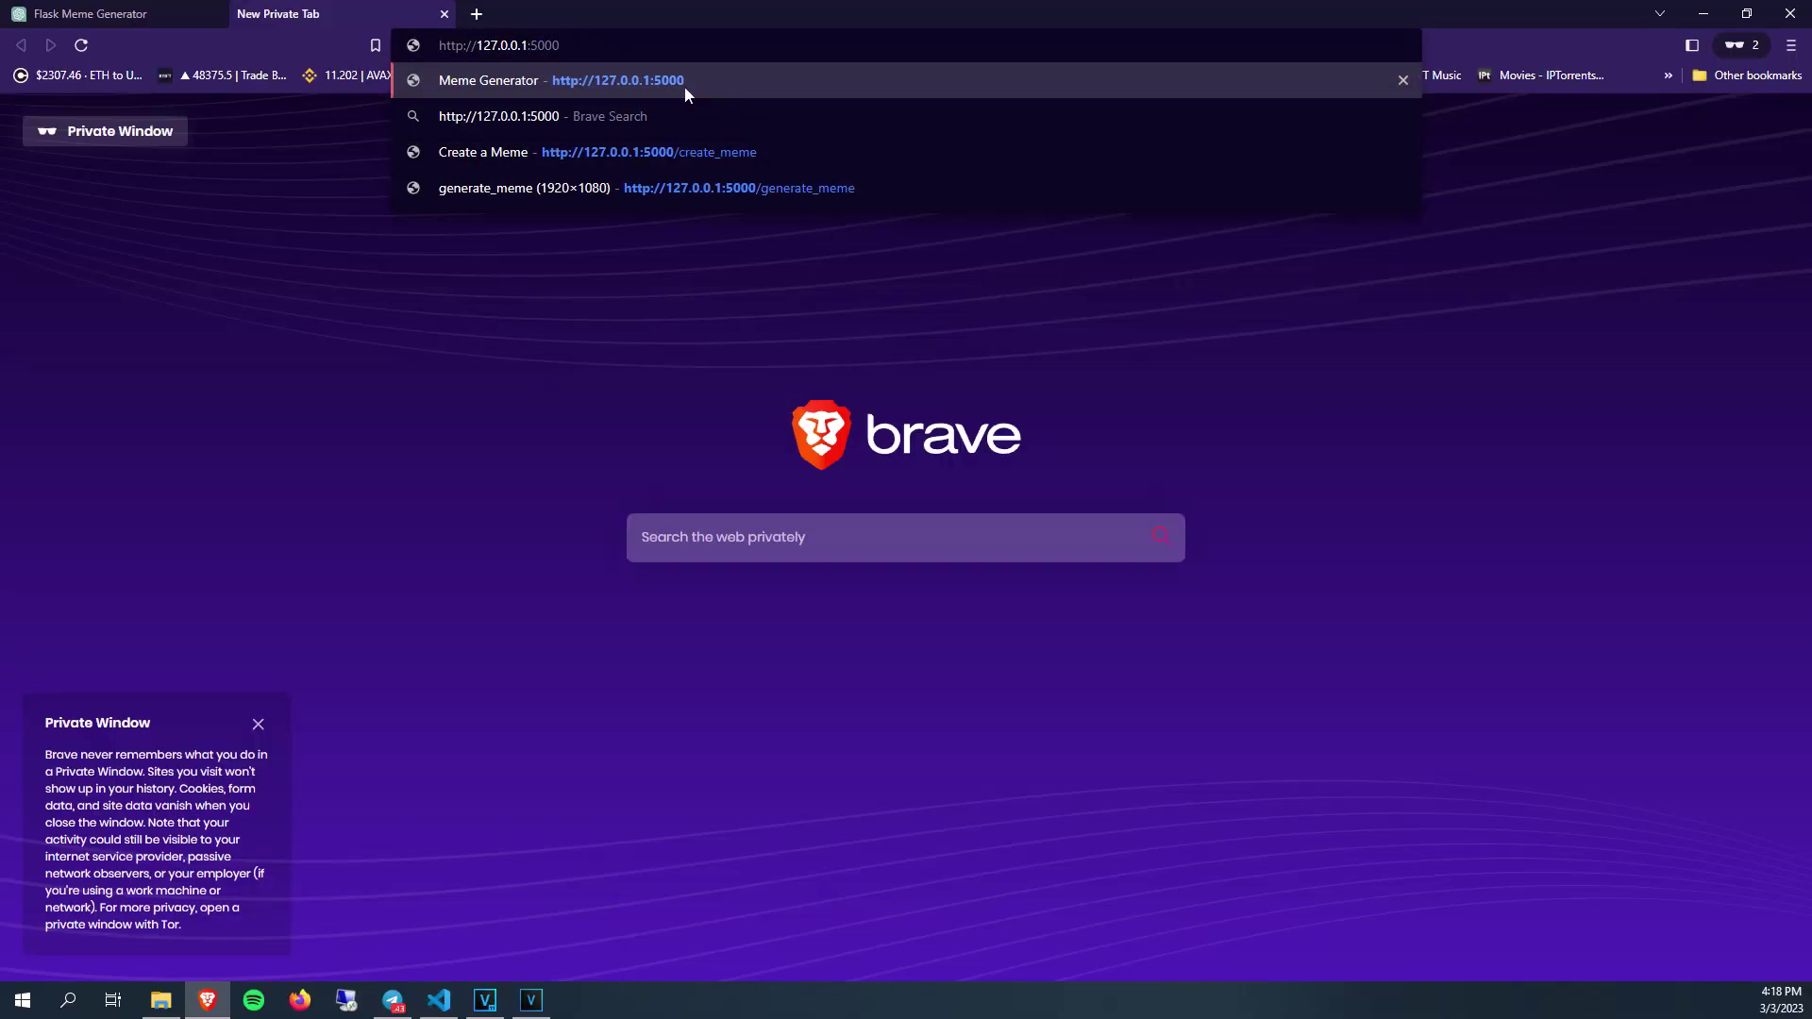
key("Return")
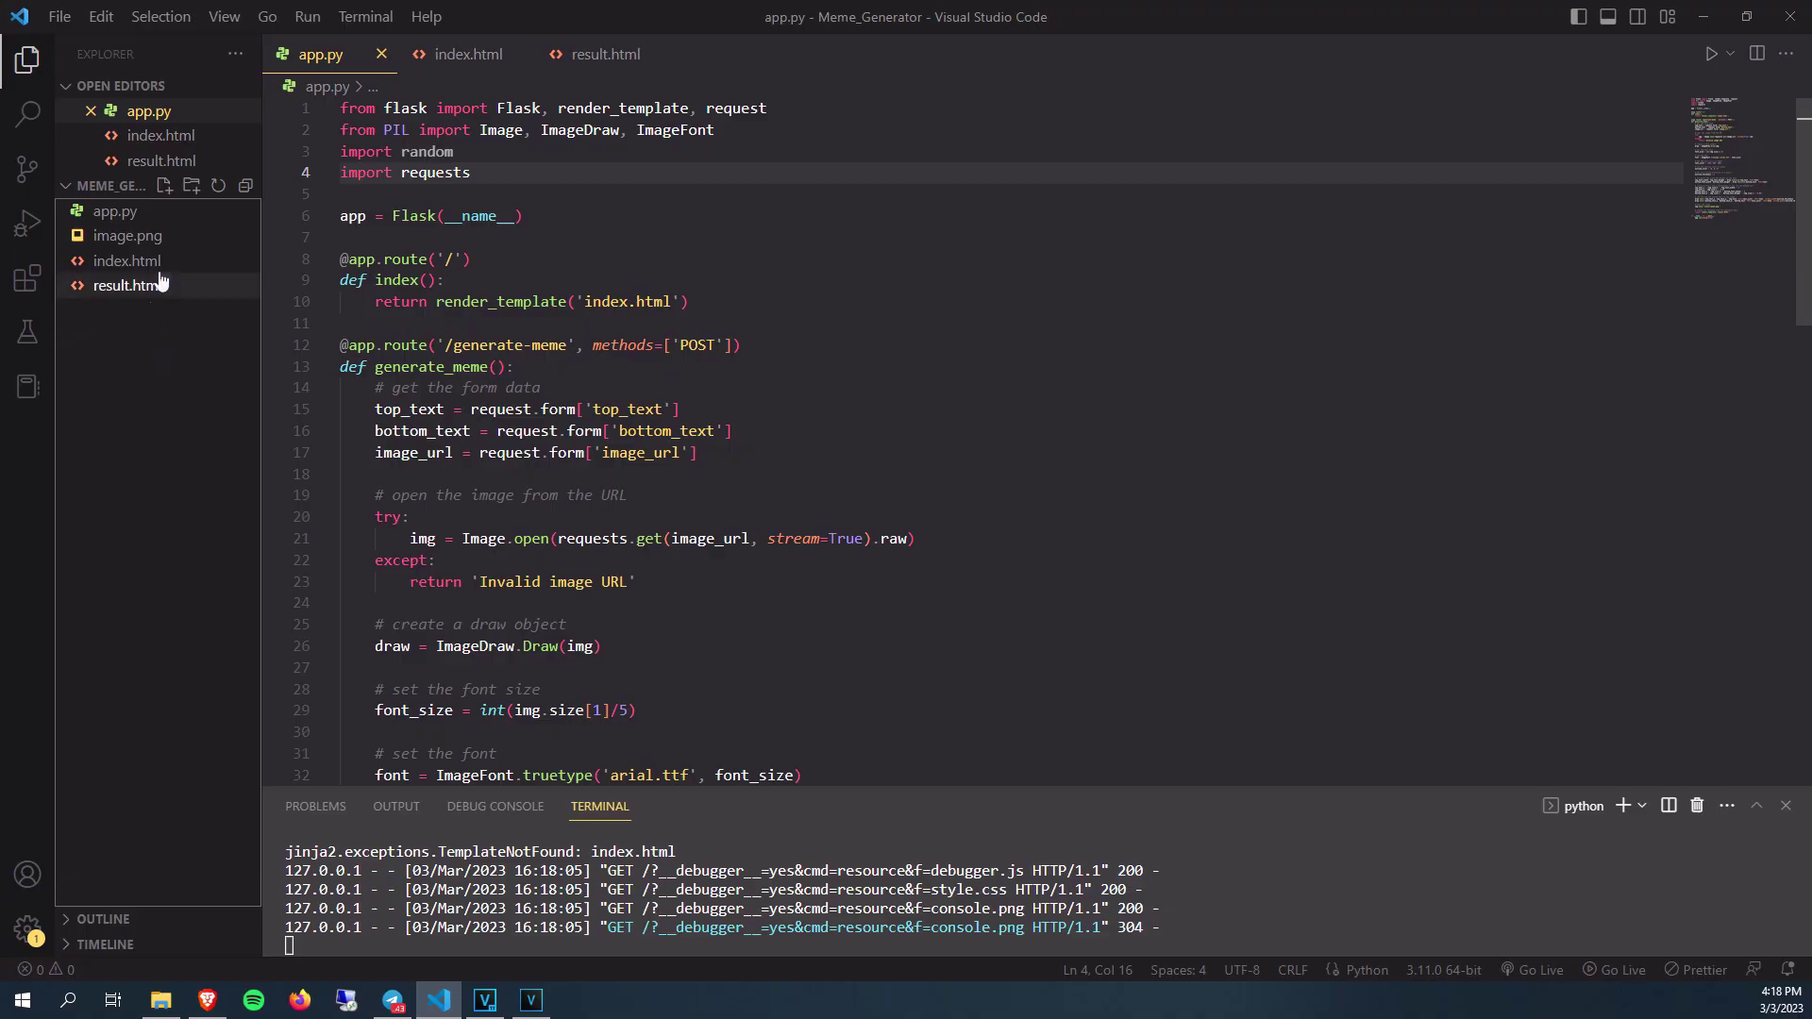
Step: Create a new folder named Template in the project
left_click(192, 185)
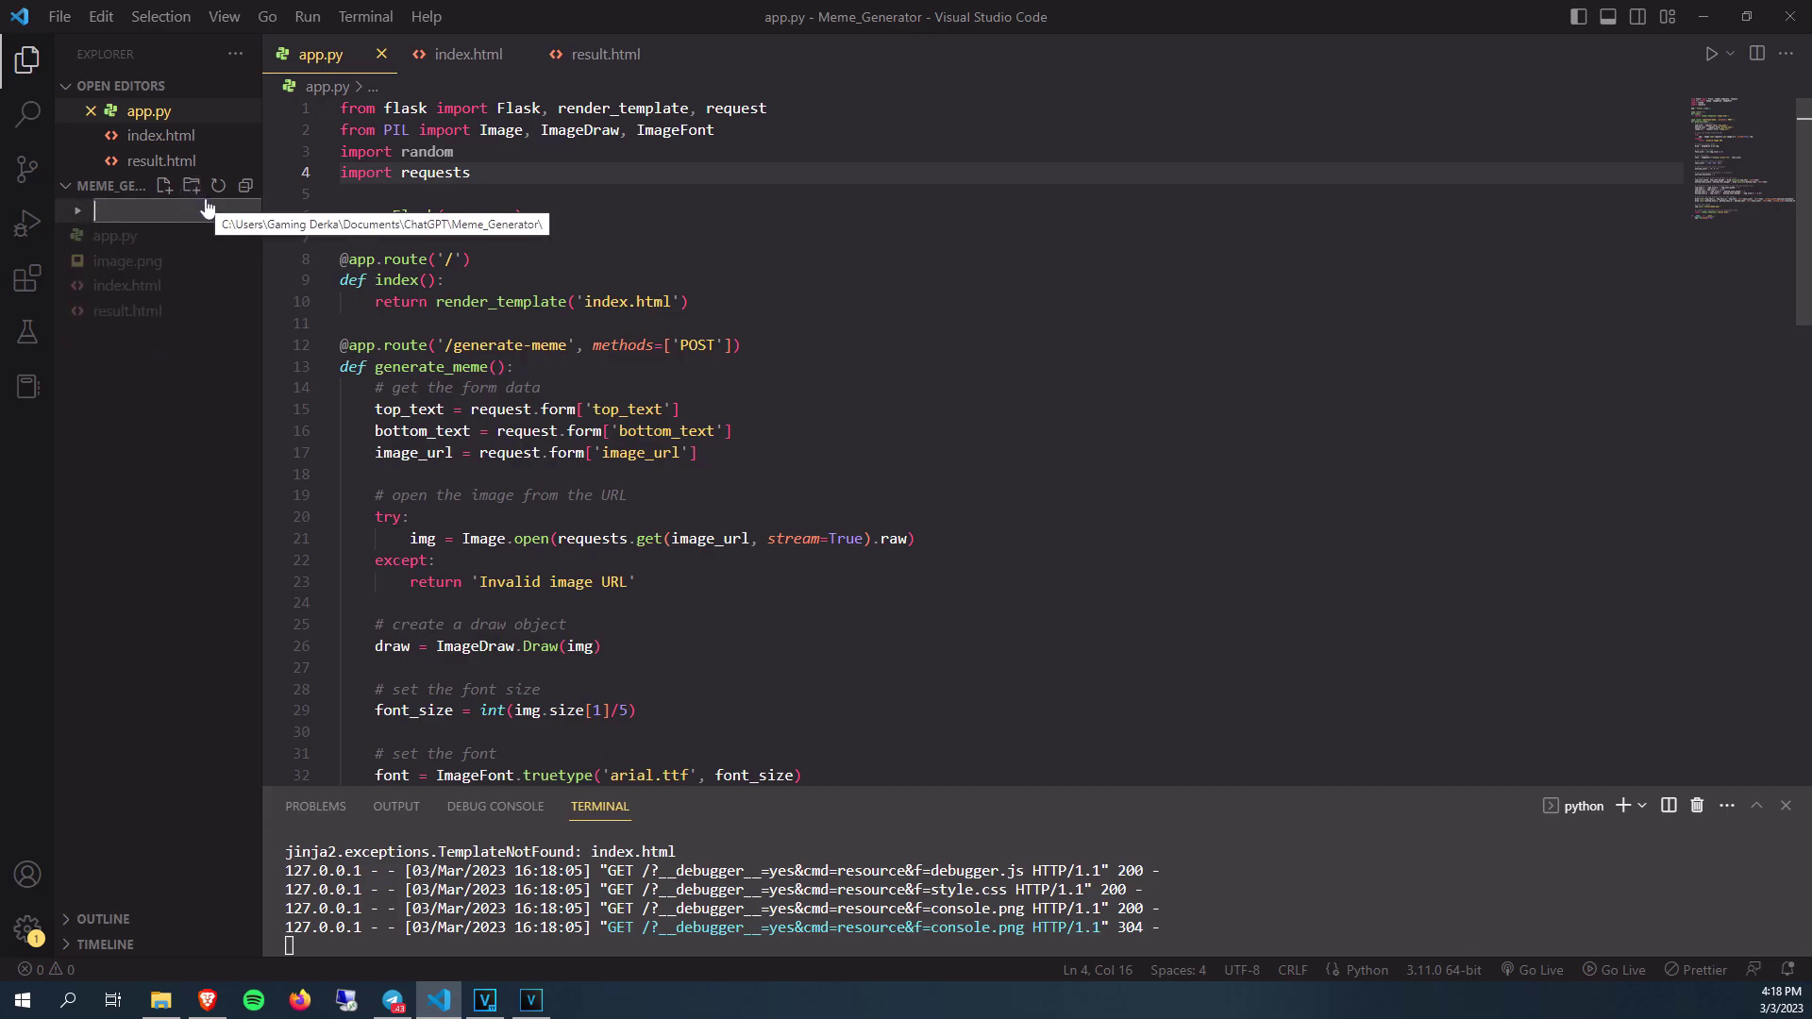
type("te")
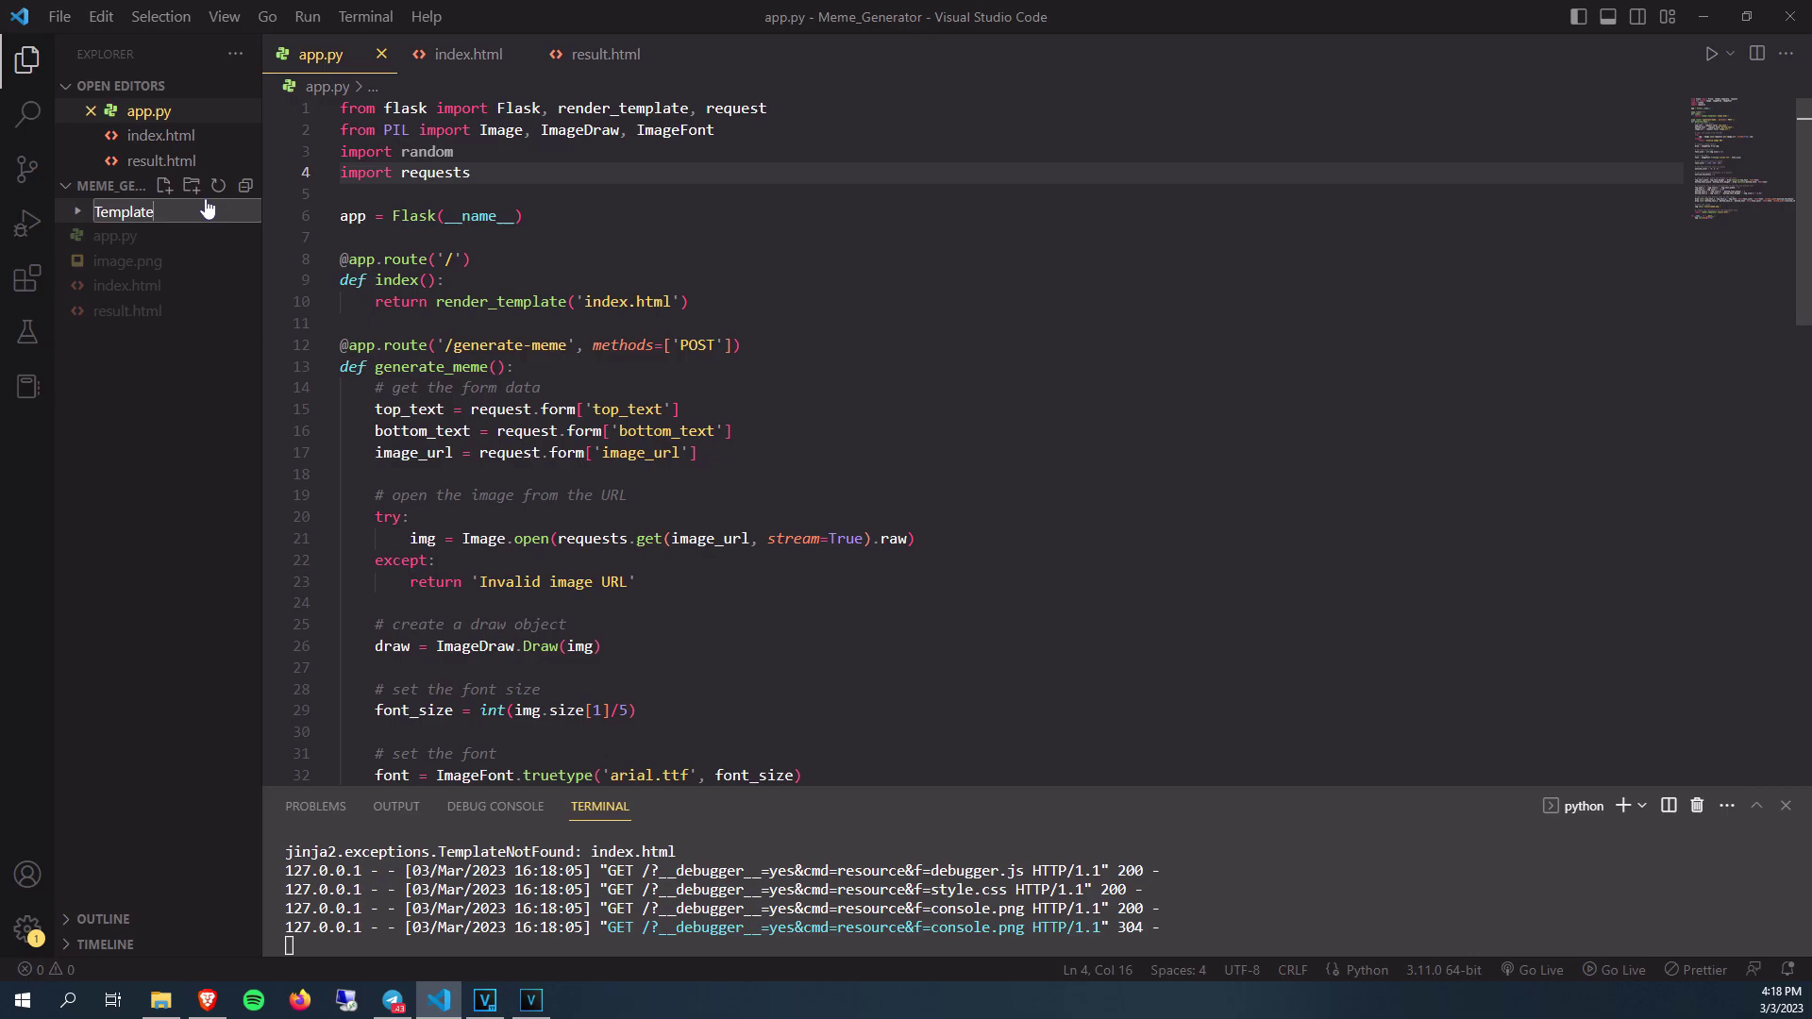
key("Return")
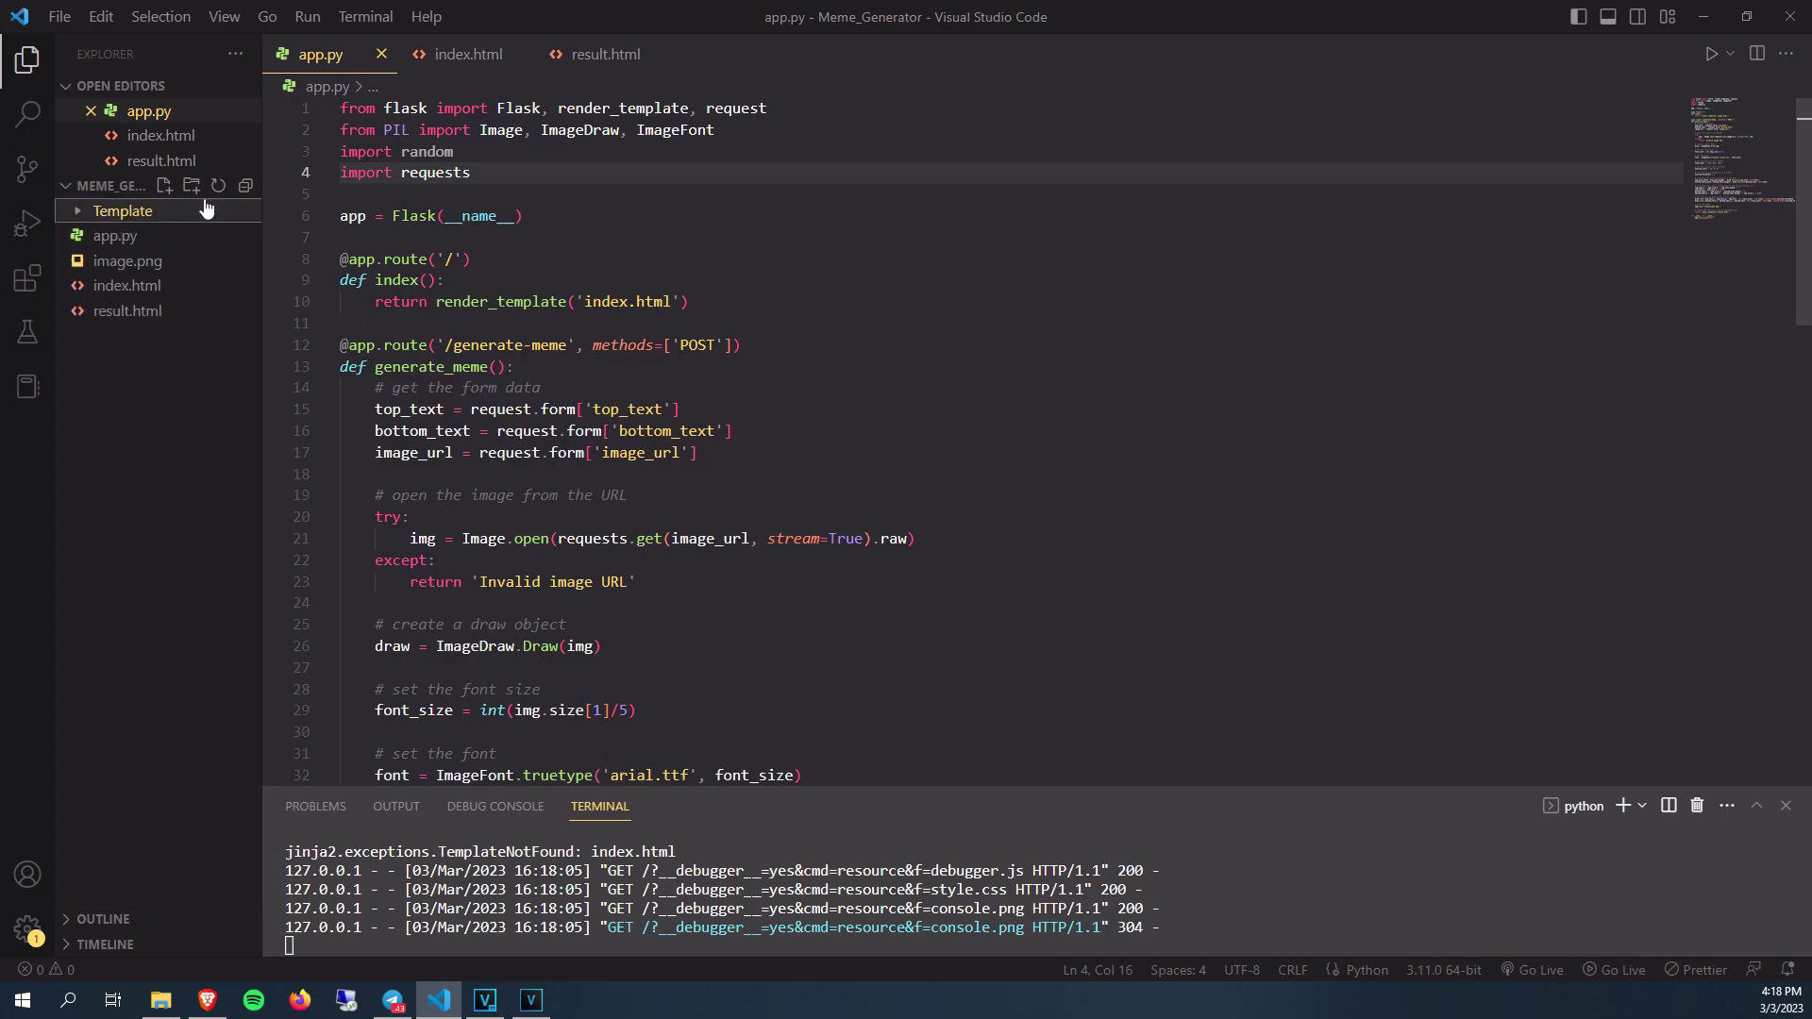
Step: Move index.html, result.html and image.png into Template, keeping app.py at the root
left_click(138, 312)
left_click(126, 236, "shift")
left_click_drag(142, 275, 140, 216)
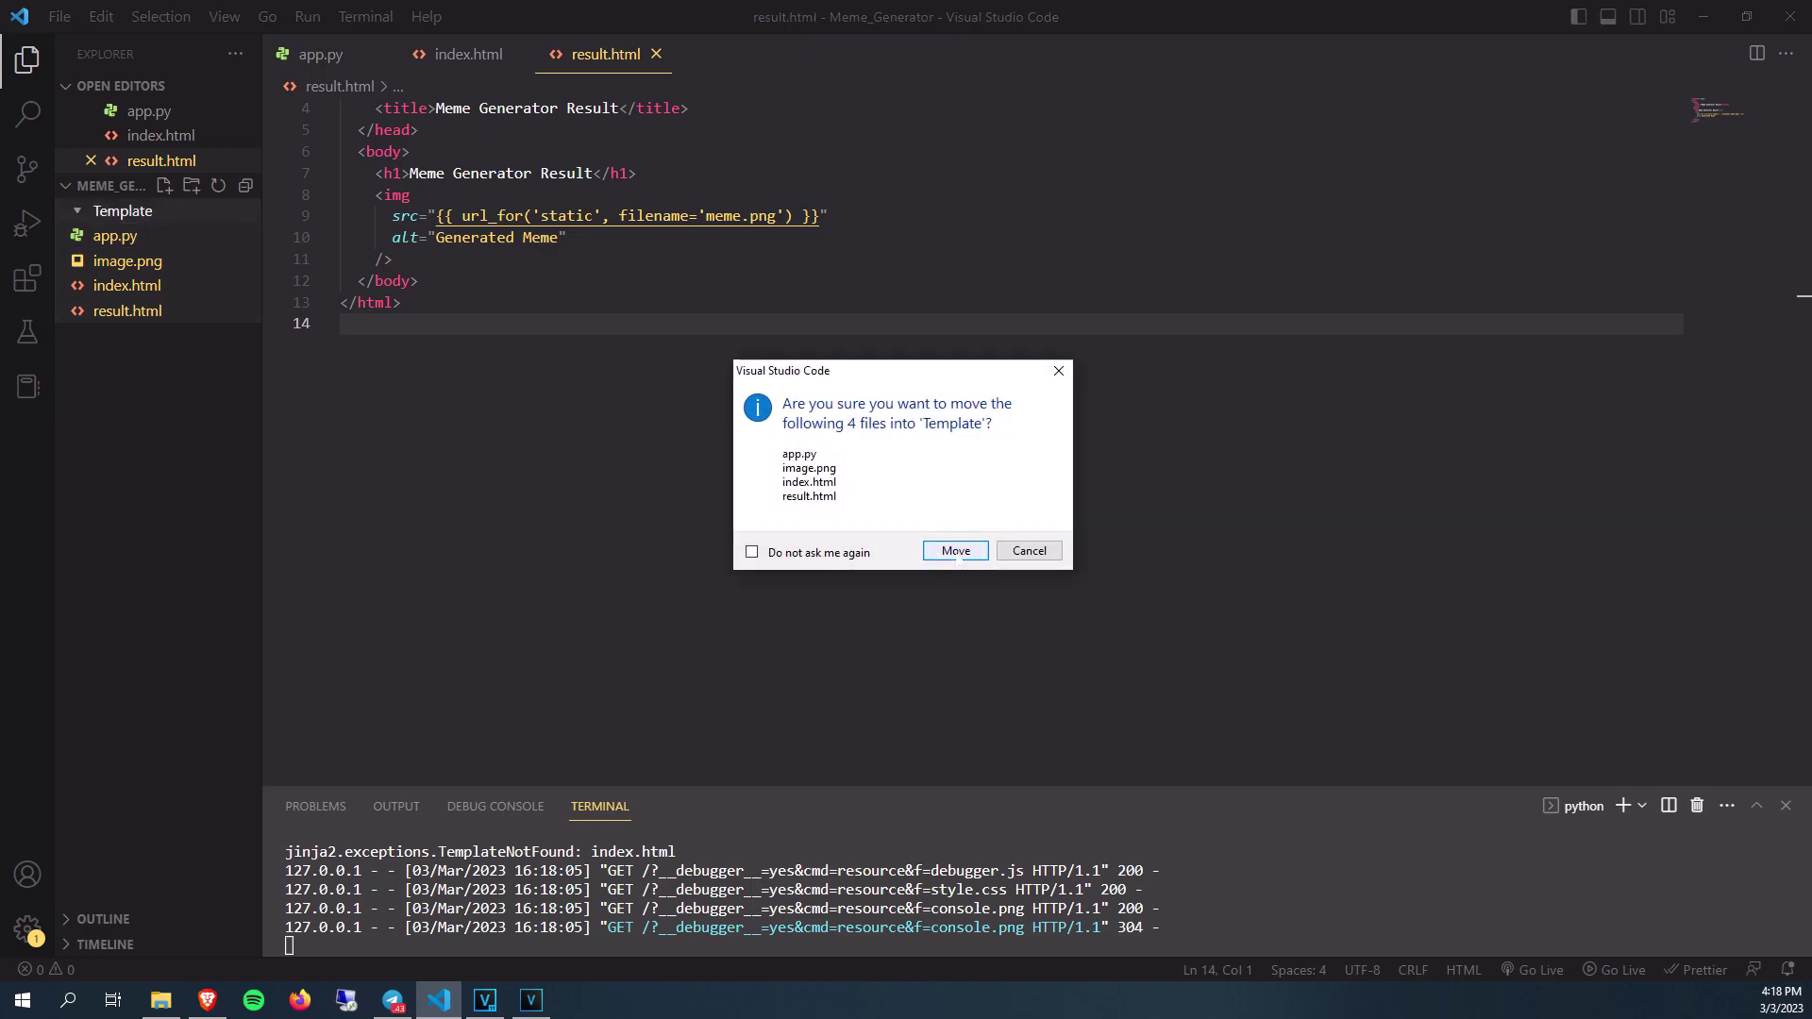
left_click(955, 550)
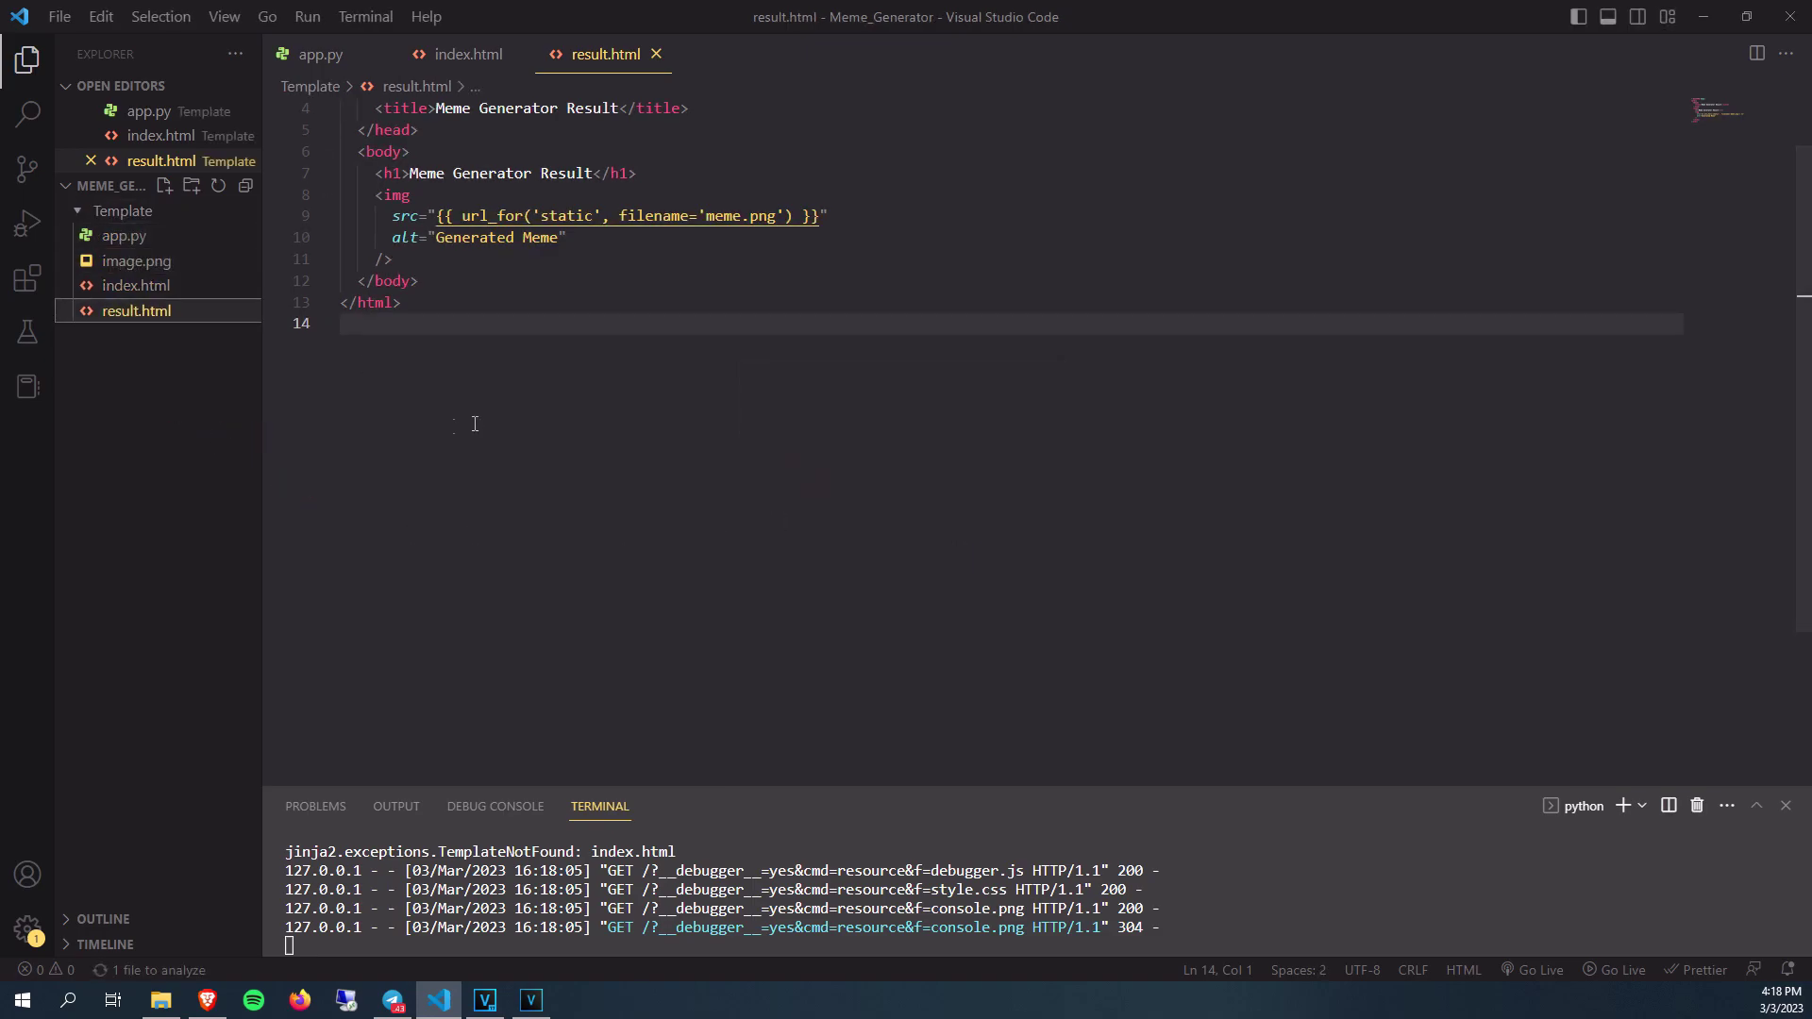
left_click_drag(123, 235, 128, 356)
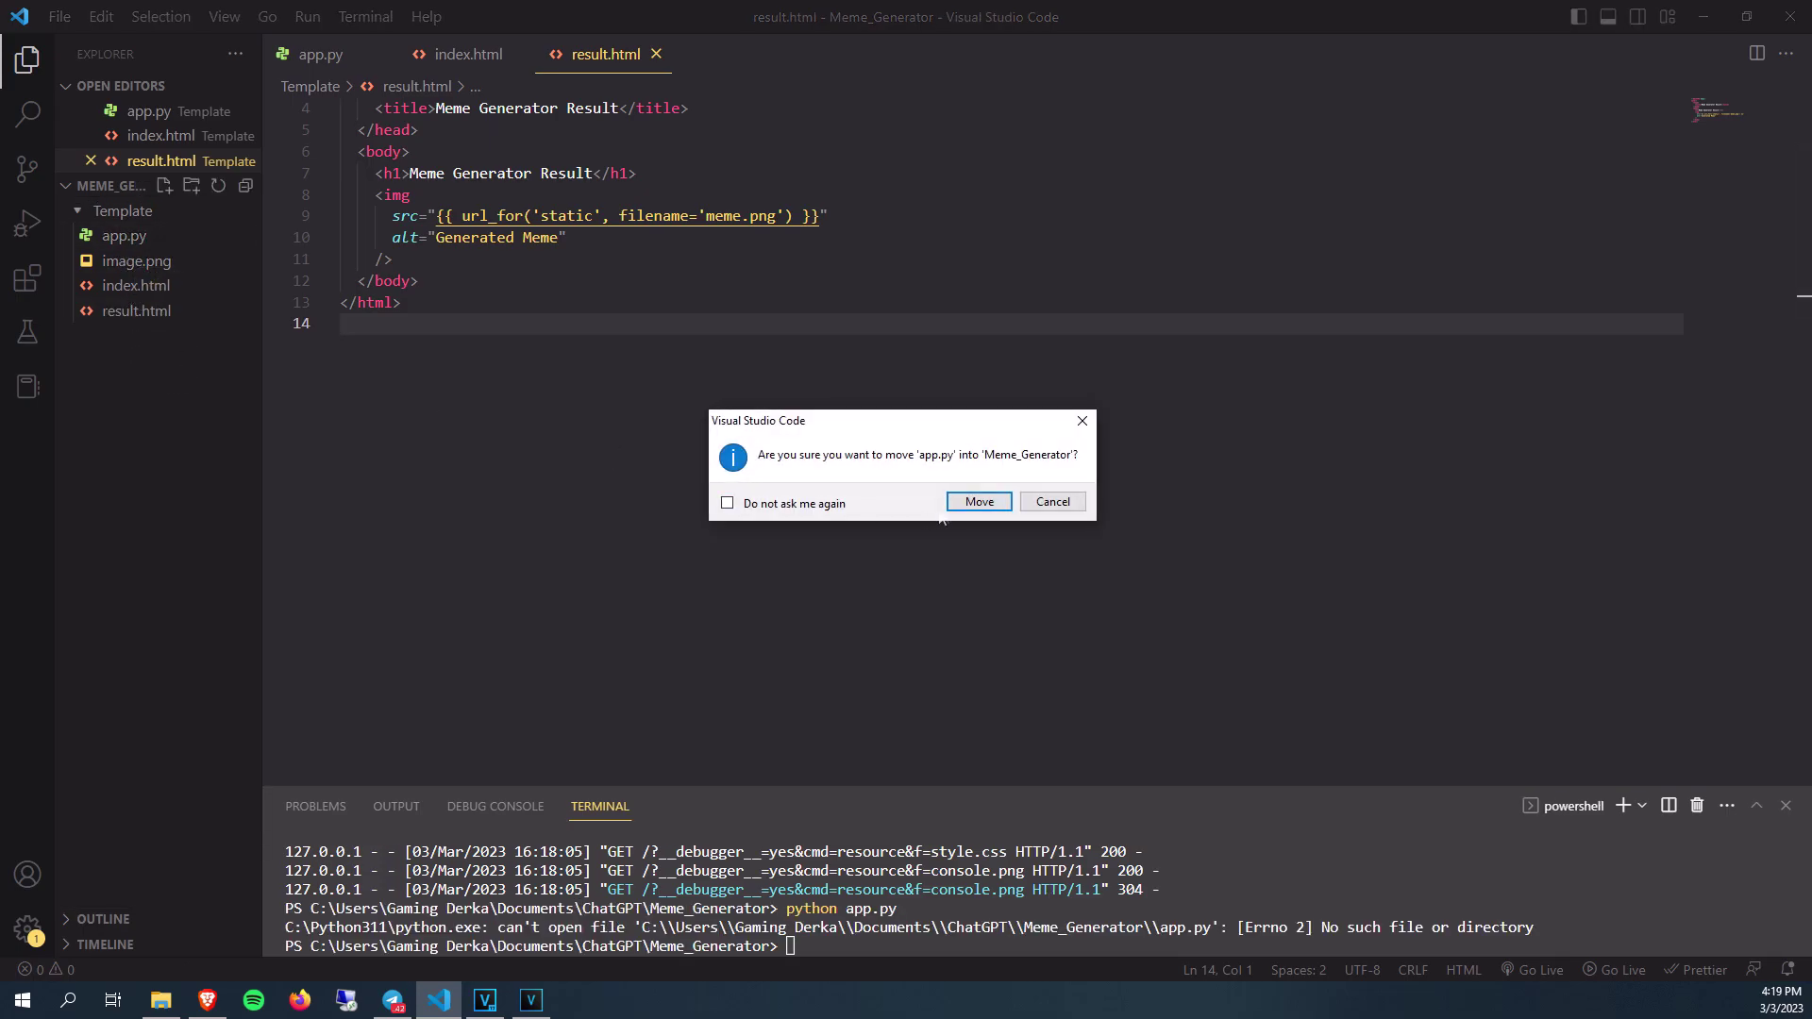
left_click(951, 506)
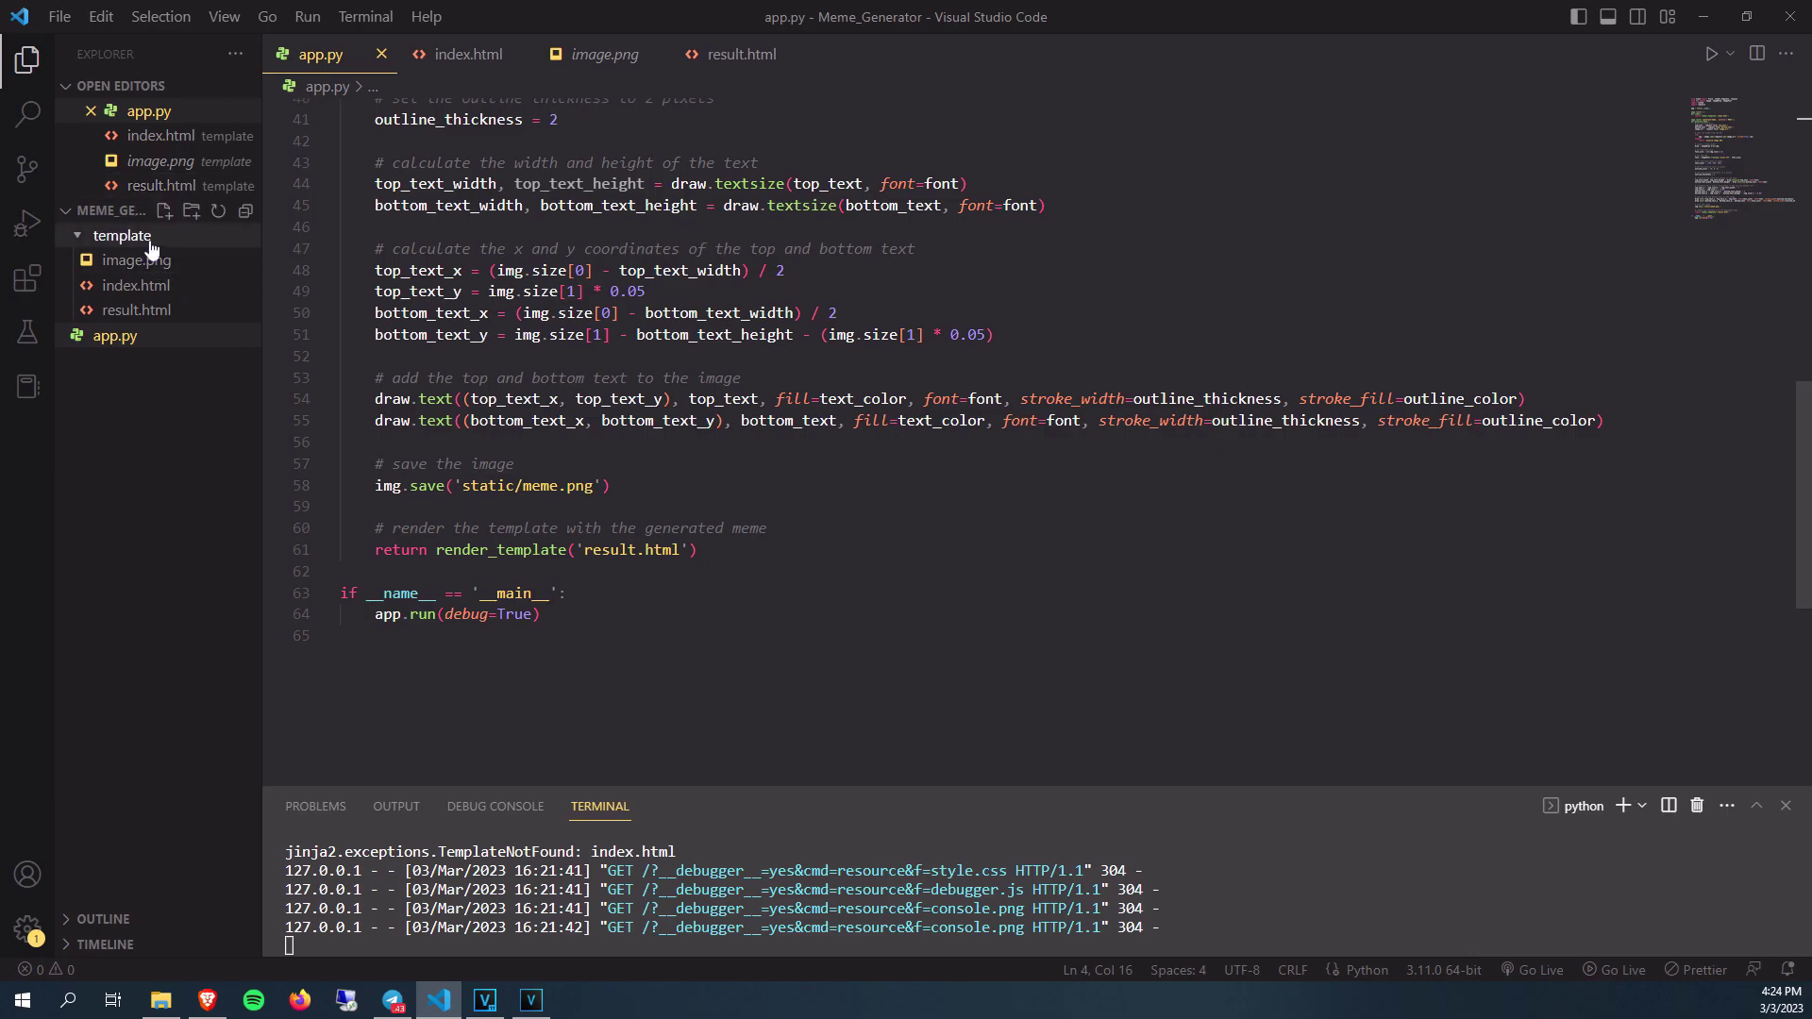
Step: Rename the template folder to 'templates'
right_click(157, 239)
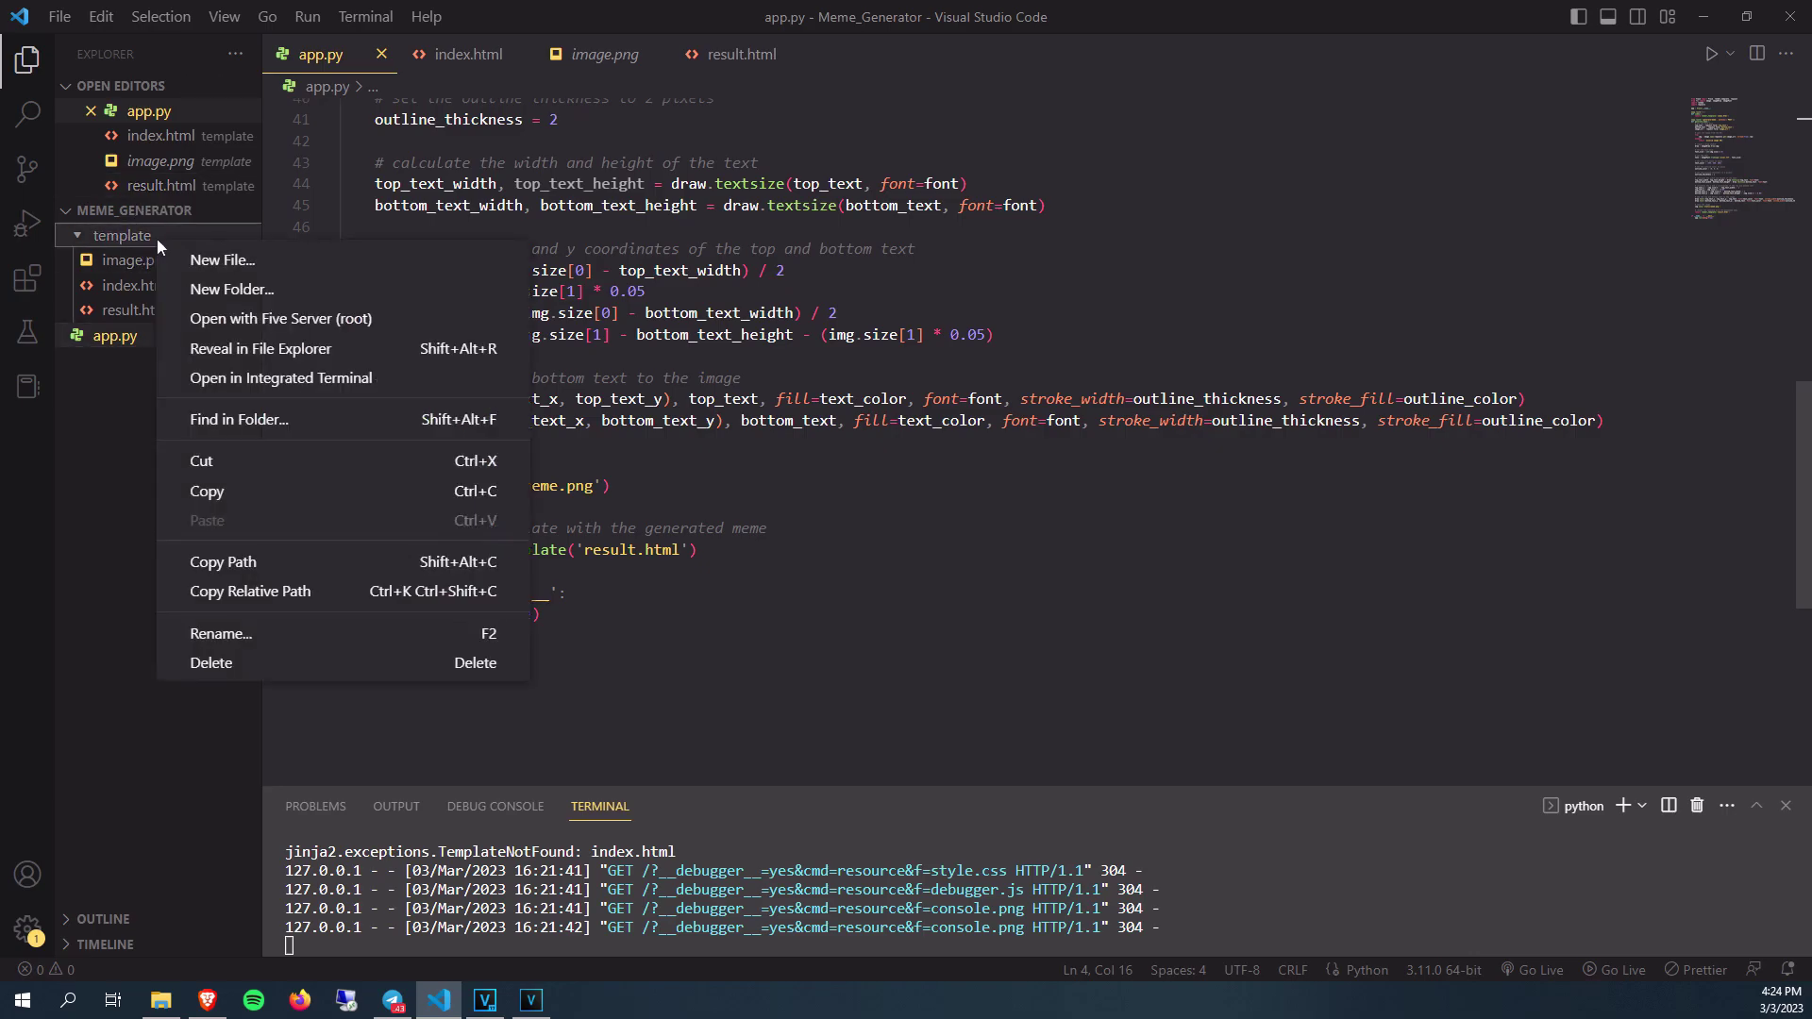
left_click(257, 633)
key("BackSpace")
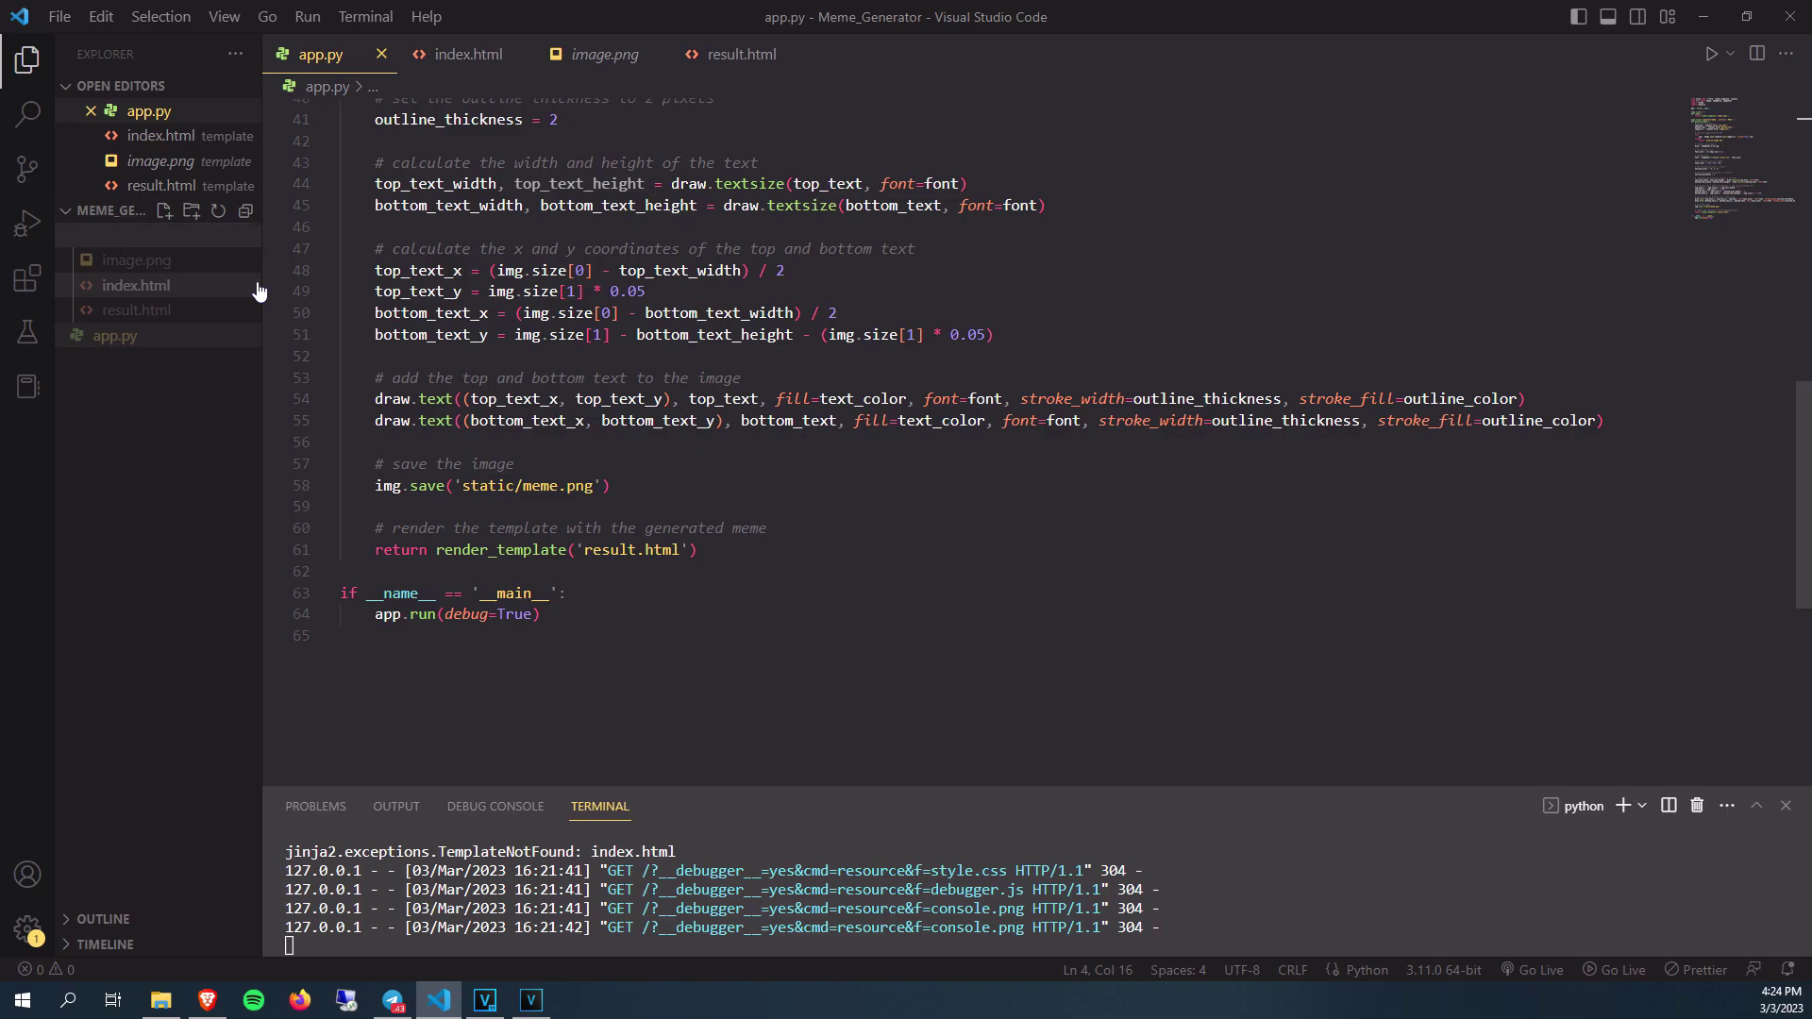
type("templates")
key("Return")
left_click(119, 285)
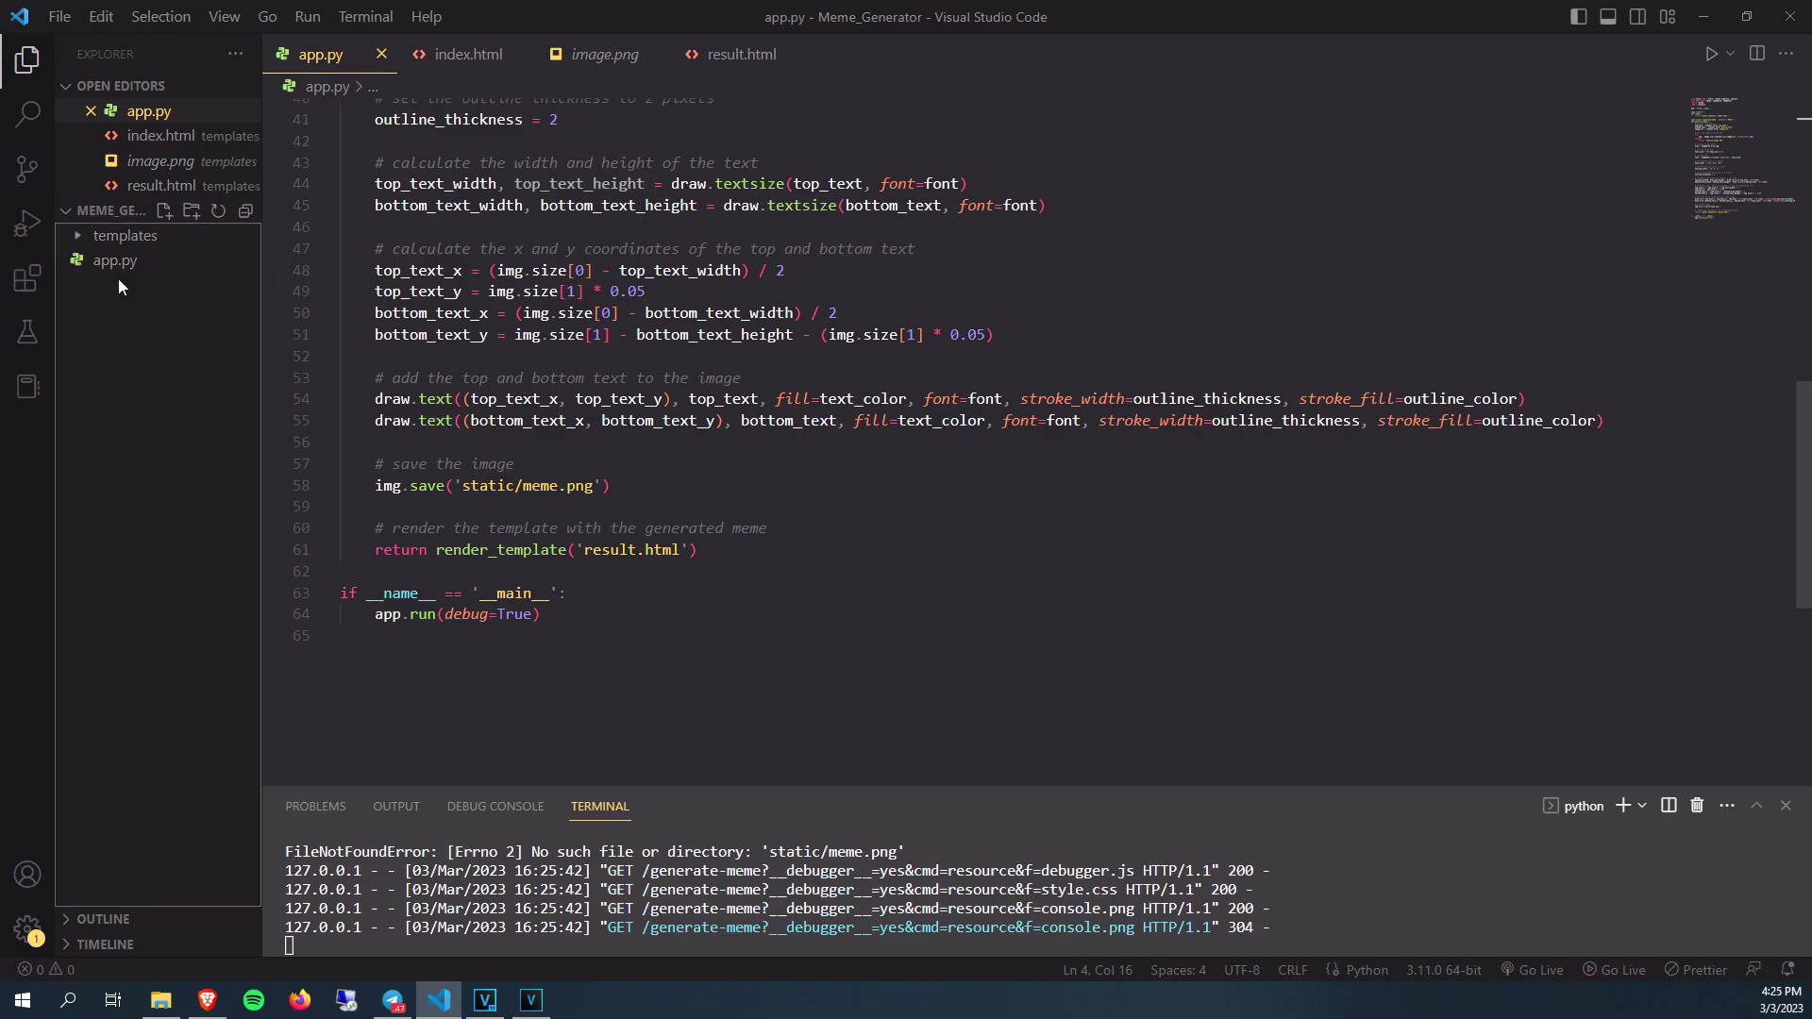
left_click(121, 235)
Step: Create a 'static' folder and move it out to the project root
right_click(132, 238)
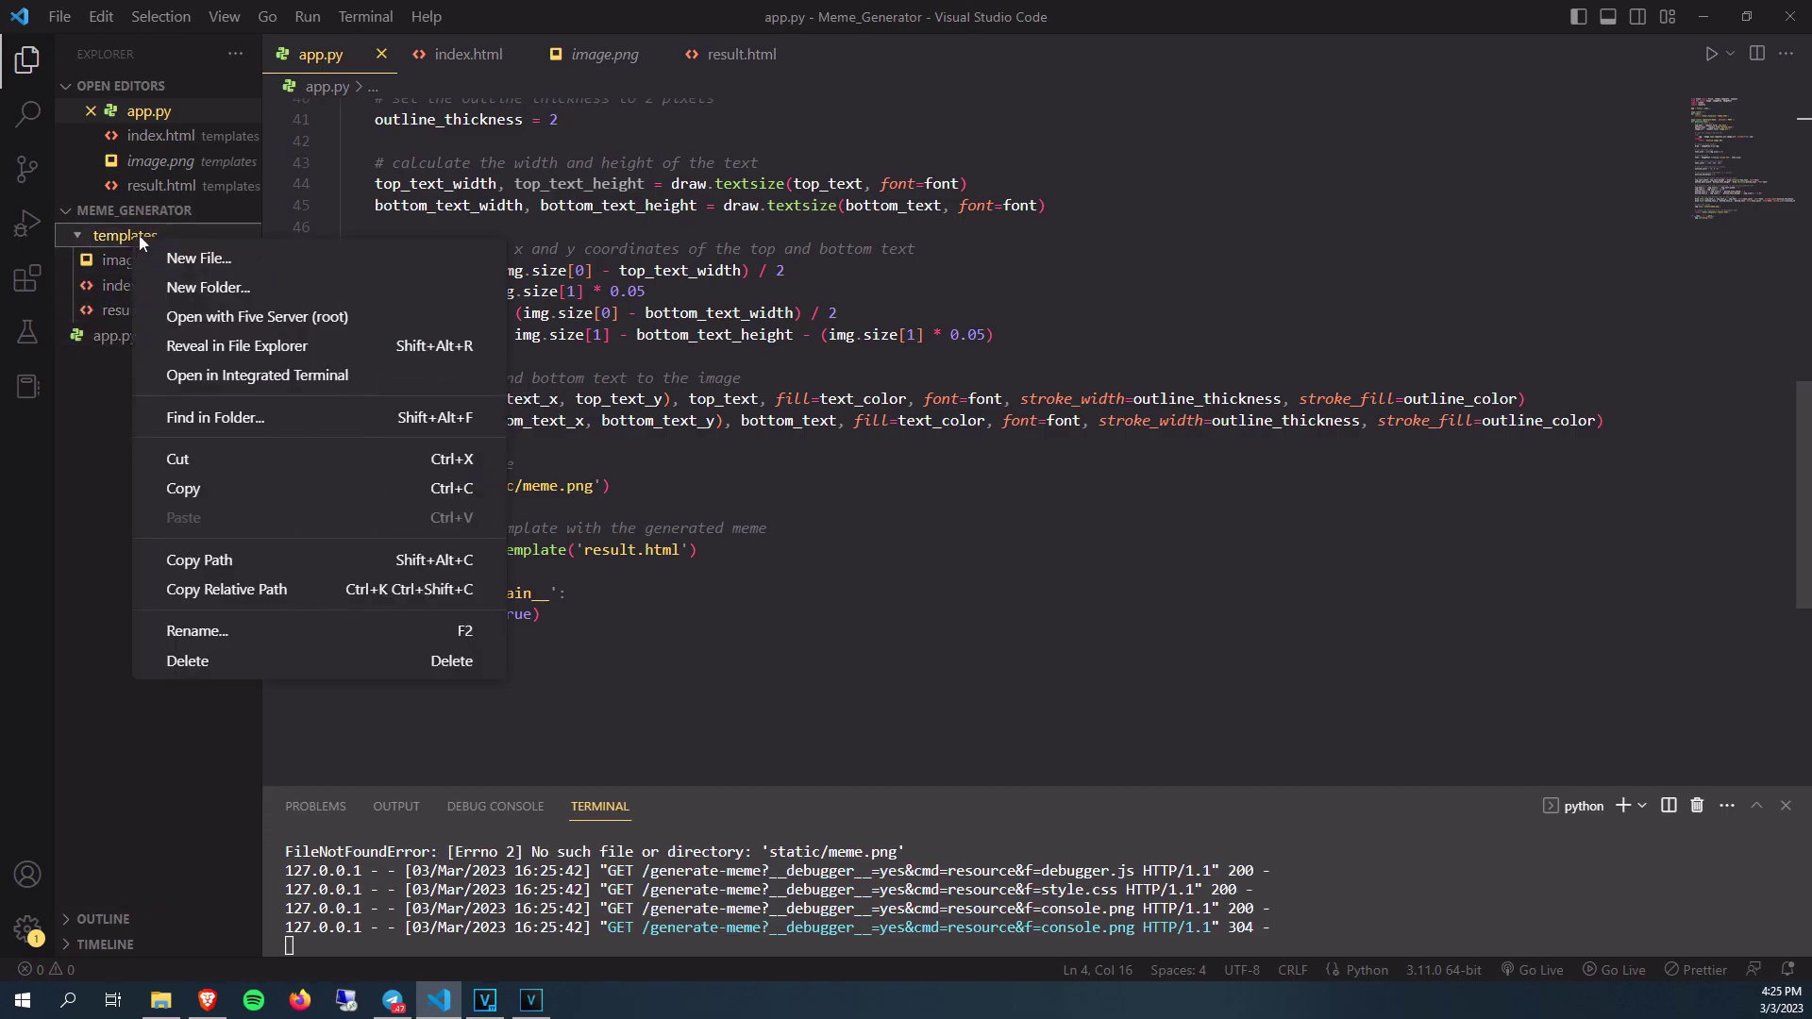
left_click(279, 293)
type("static")
key("Return")
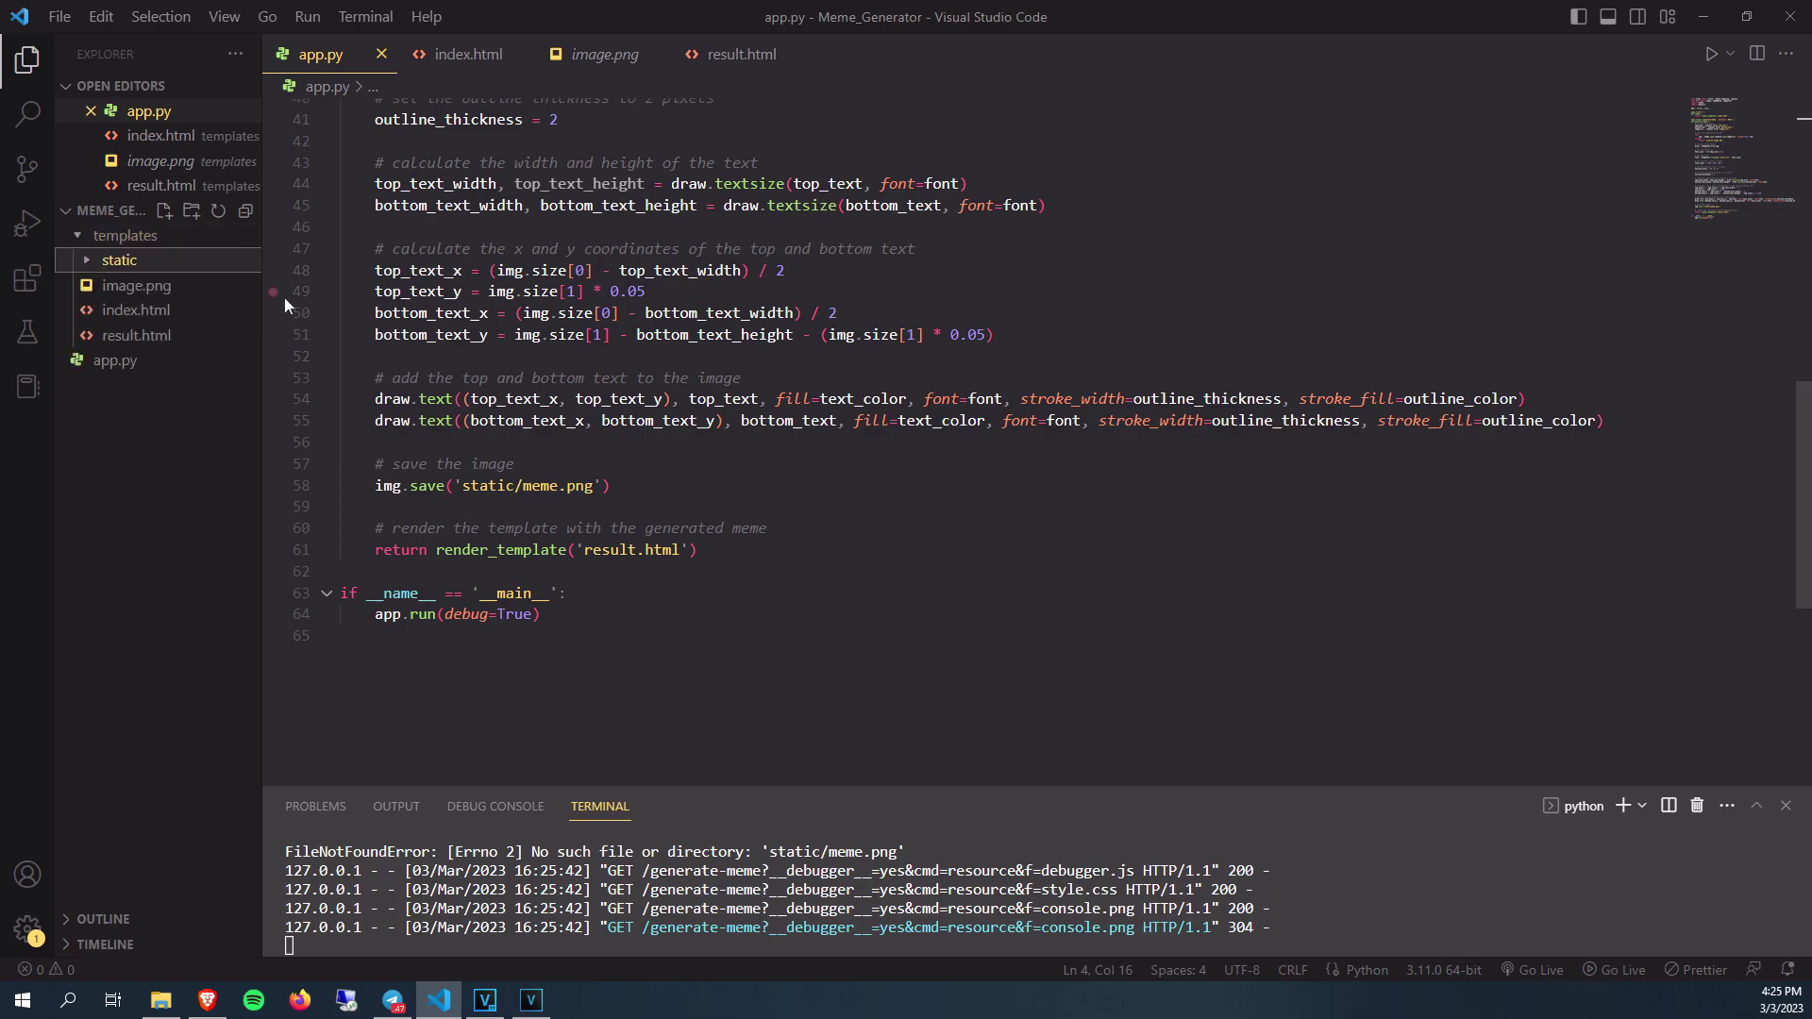
left_click(136, 309)
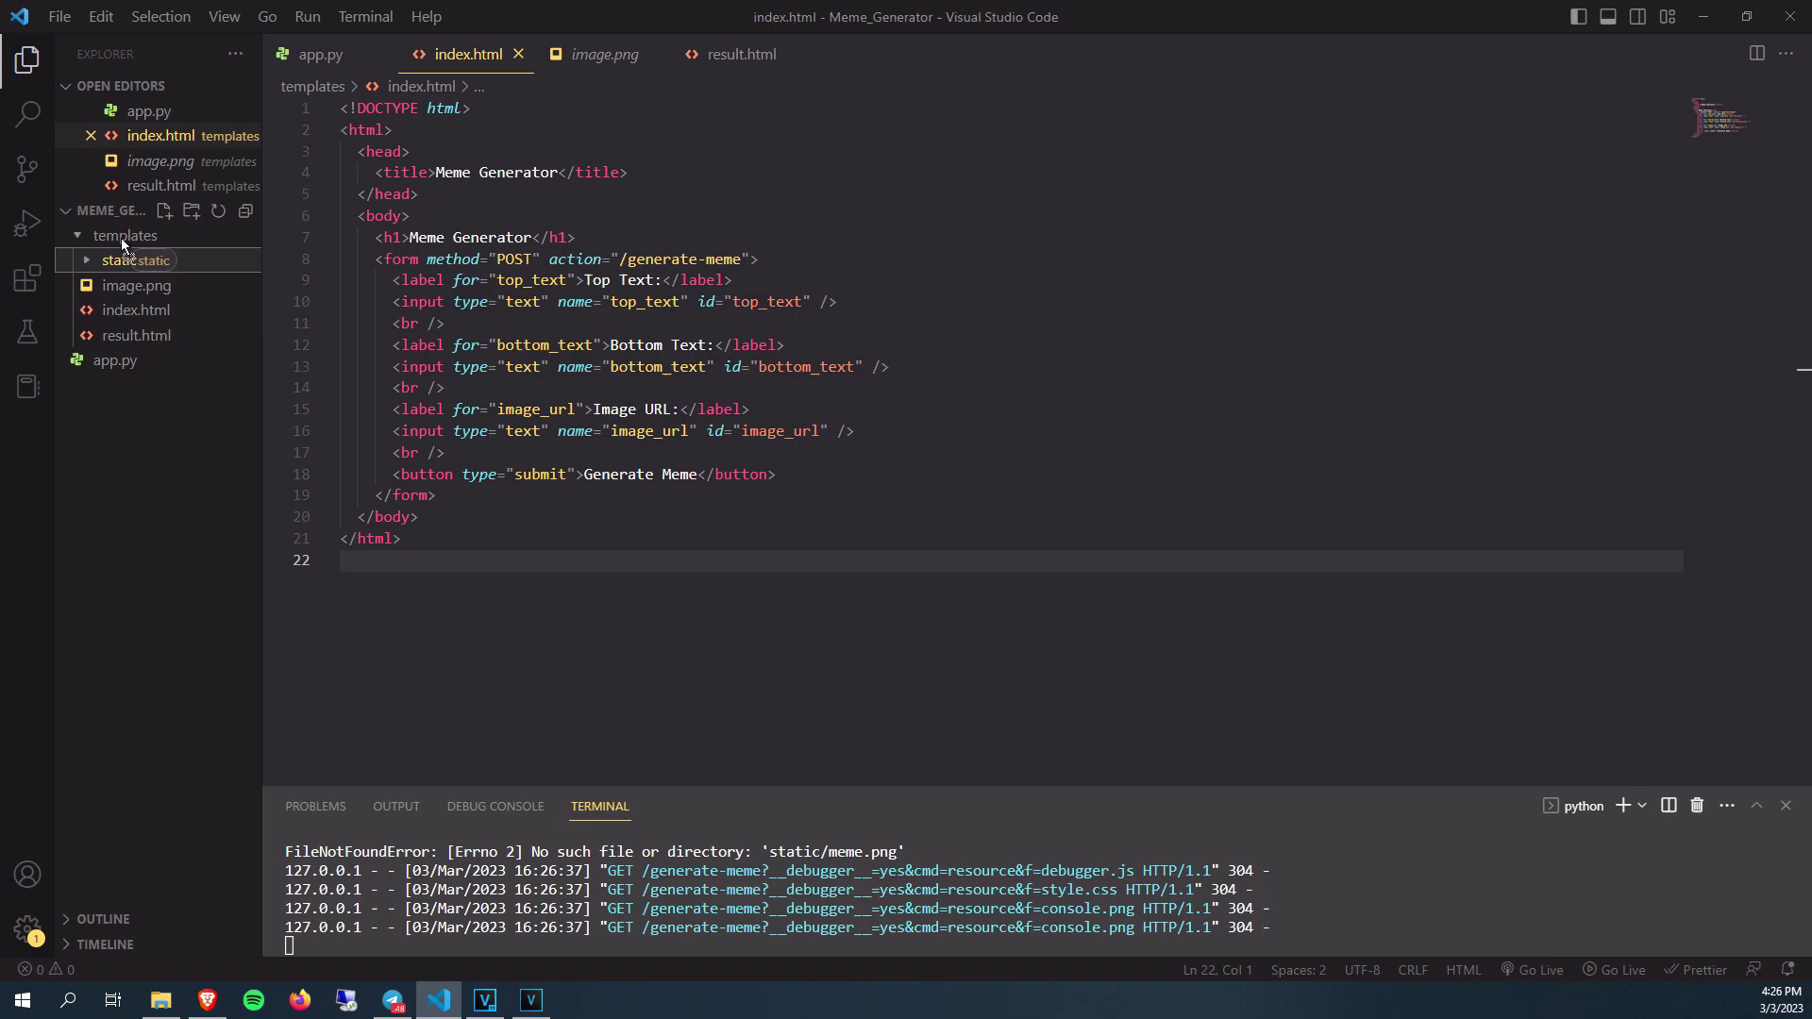
left_click_drag(119, 259, 134, 388)
left_click(975, 501)
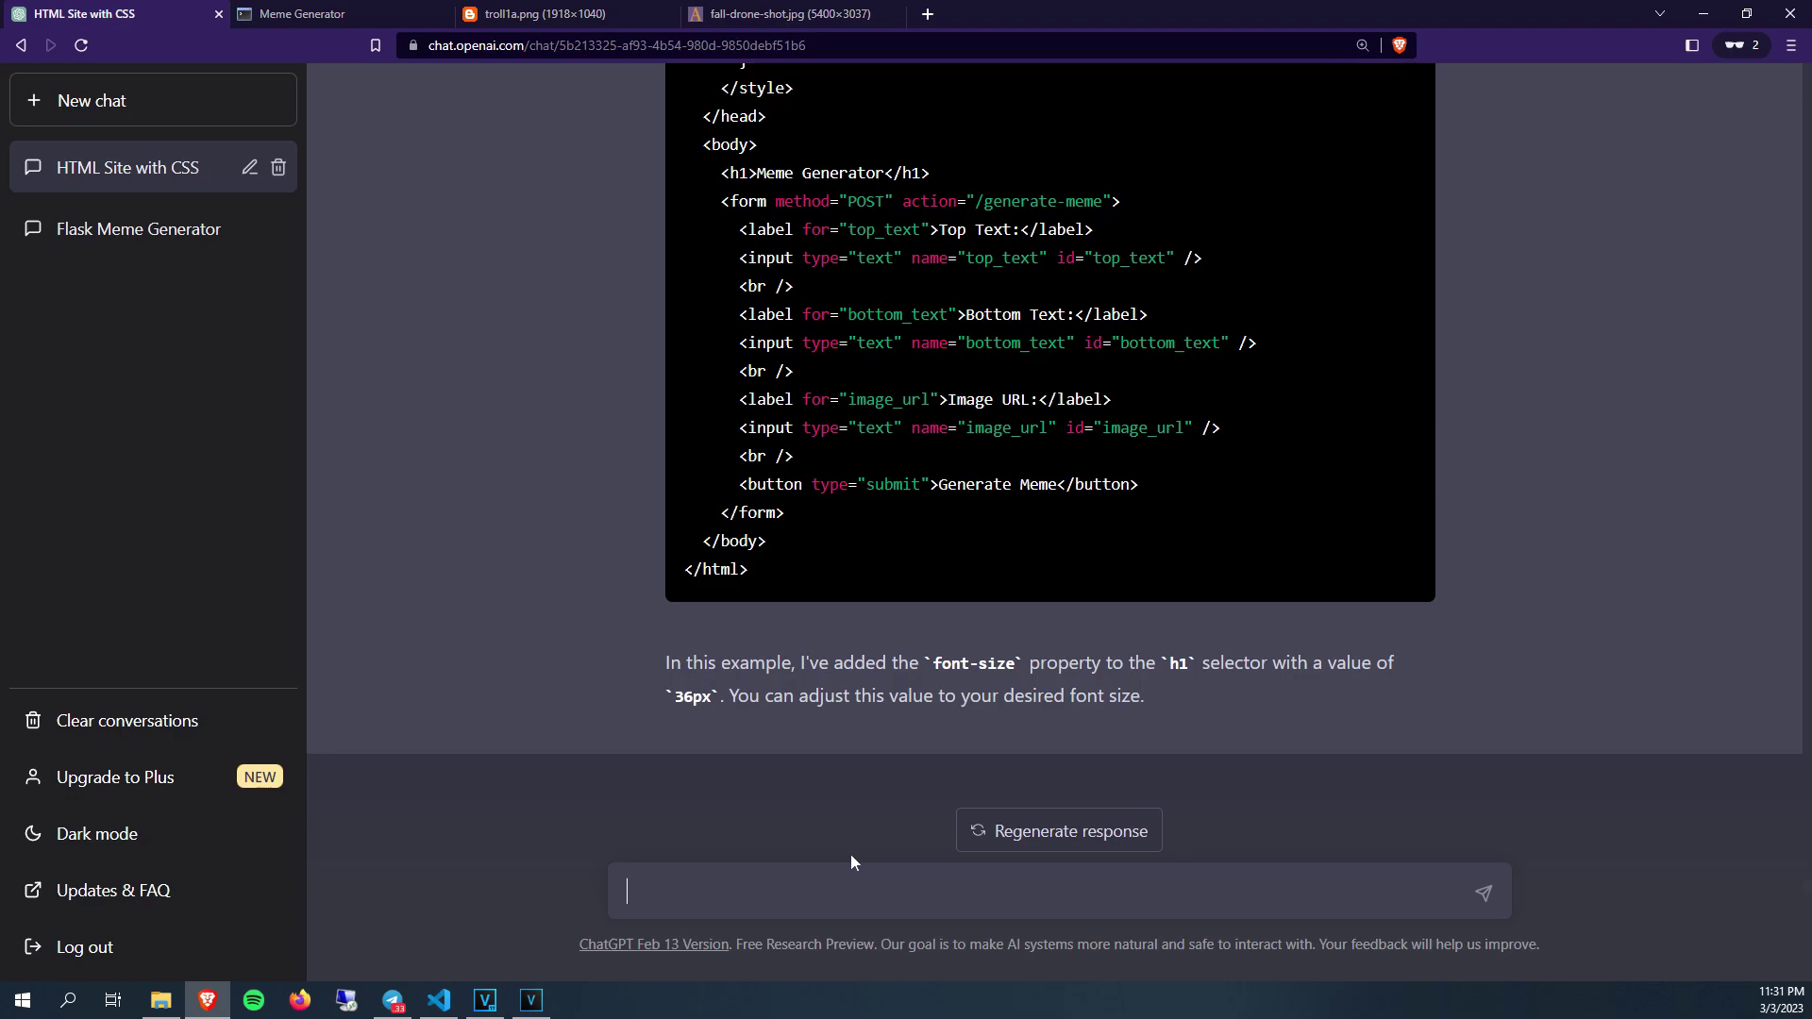
Step: Ask ChatGPT to 'generate CSS code that will compliment this html:' with index.html pasted below
type("generate")
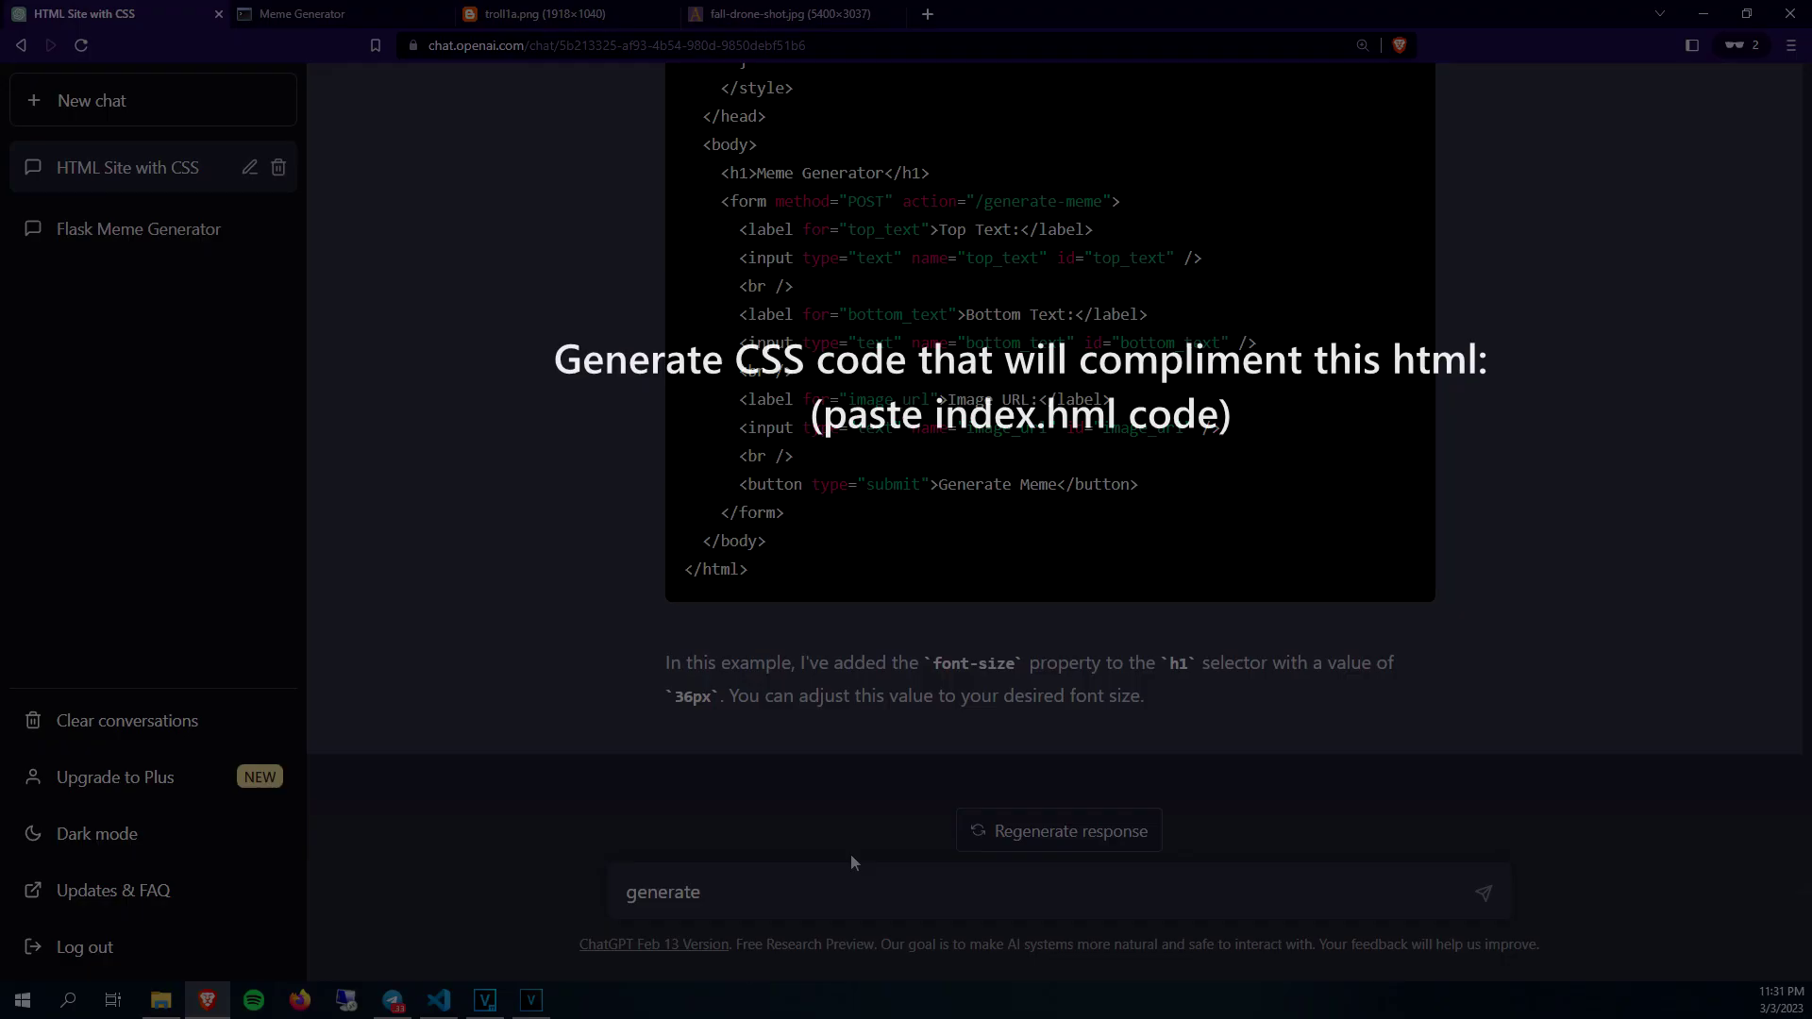
type("CSS code that will compliment this")
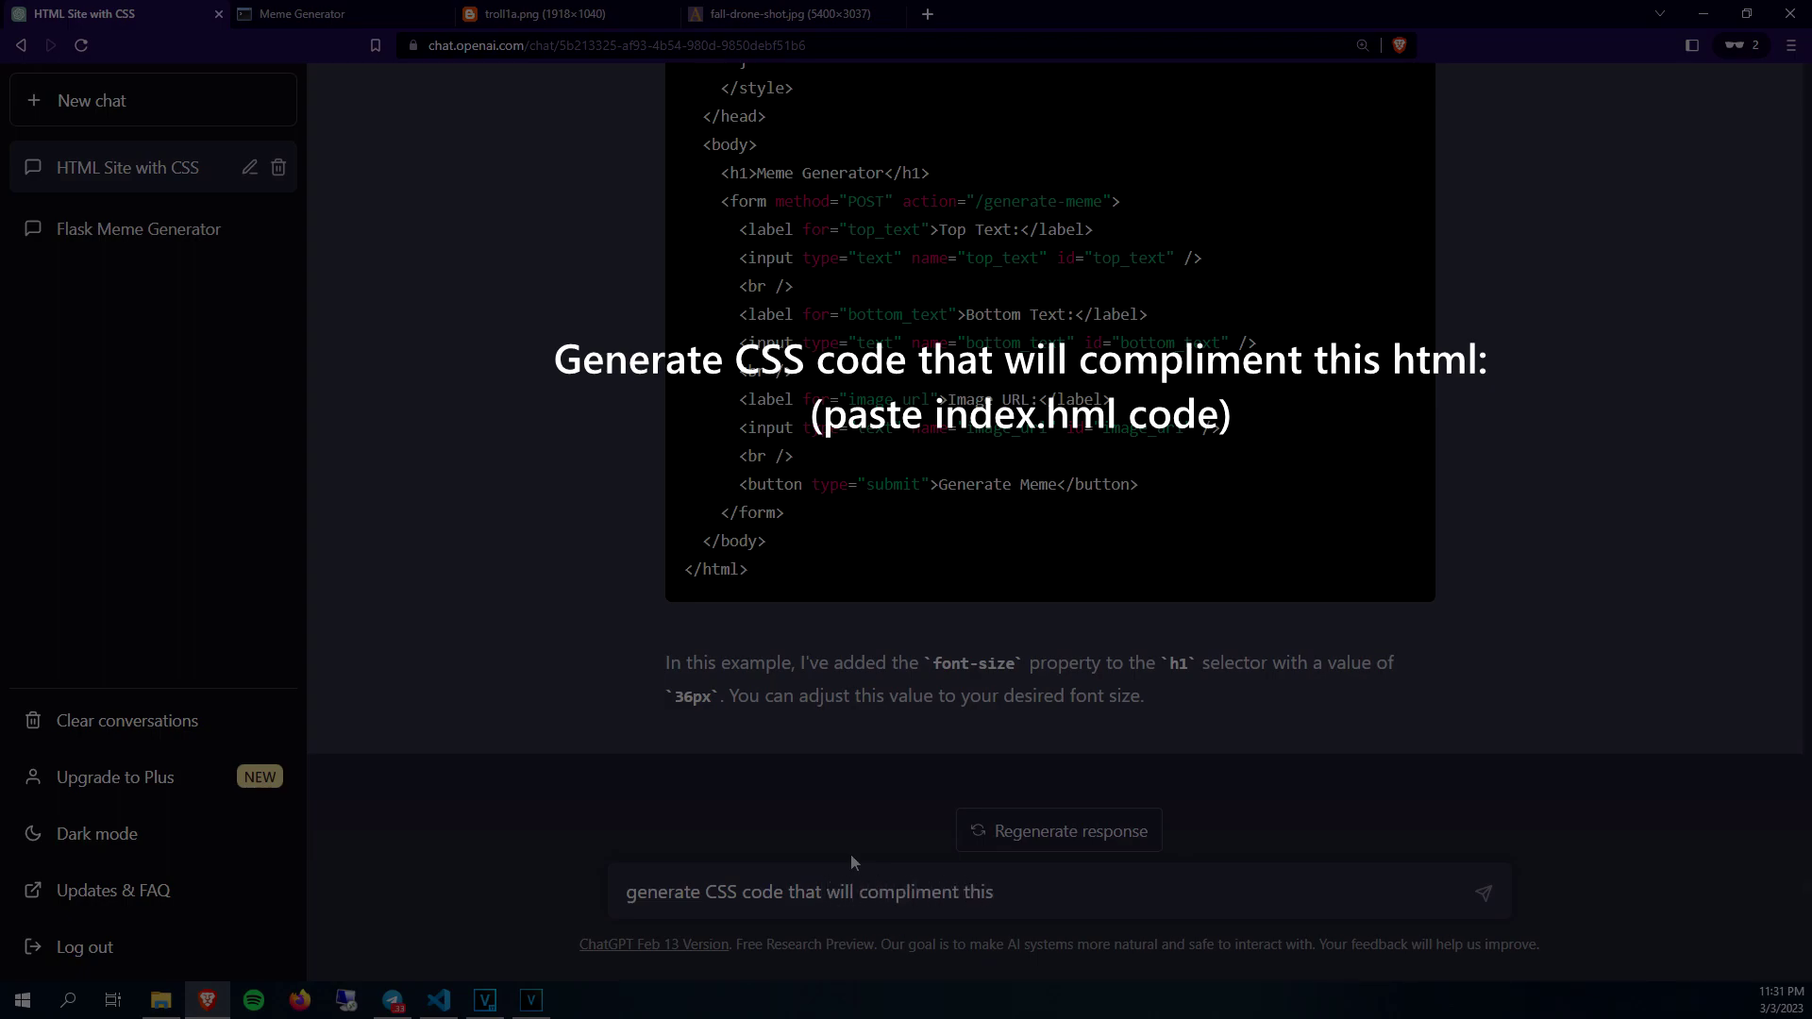
type(" html:")
key("shift+Return")
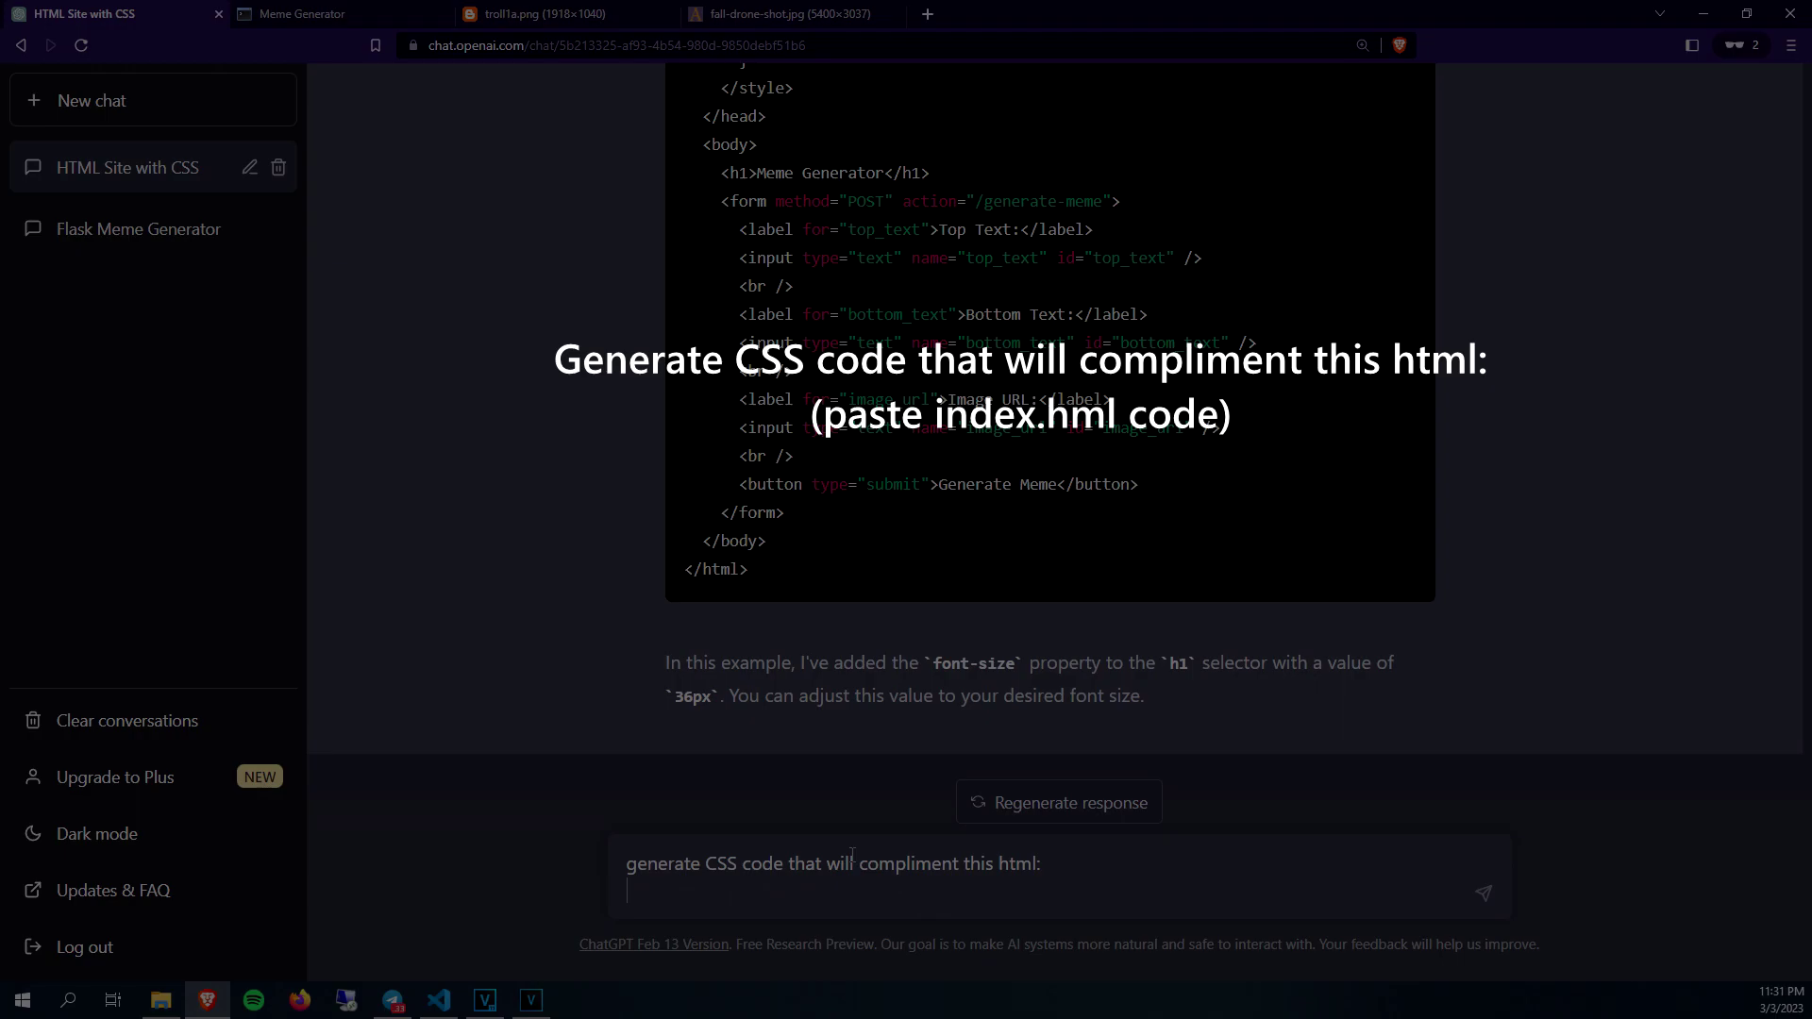
key("ctrl+v")
key("Return")
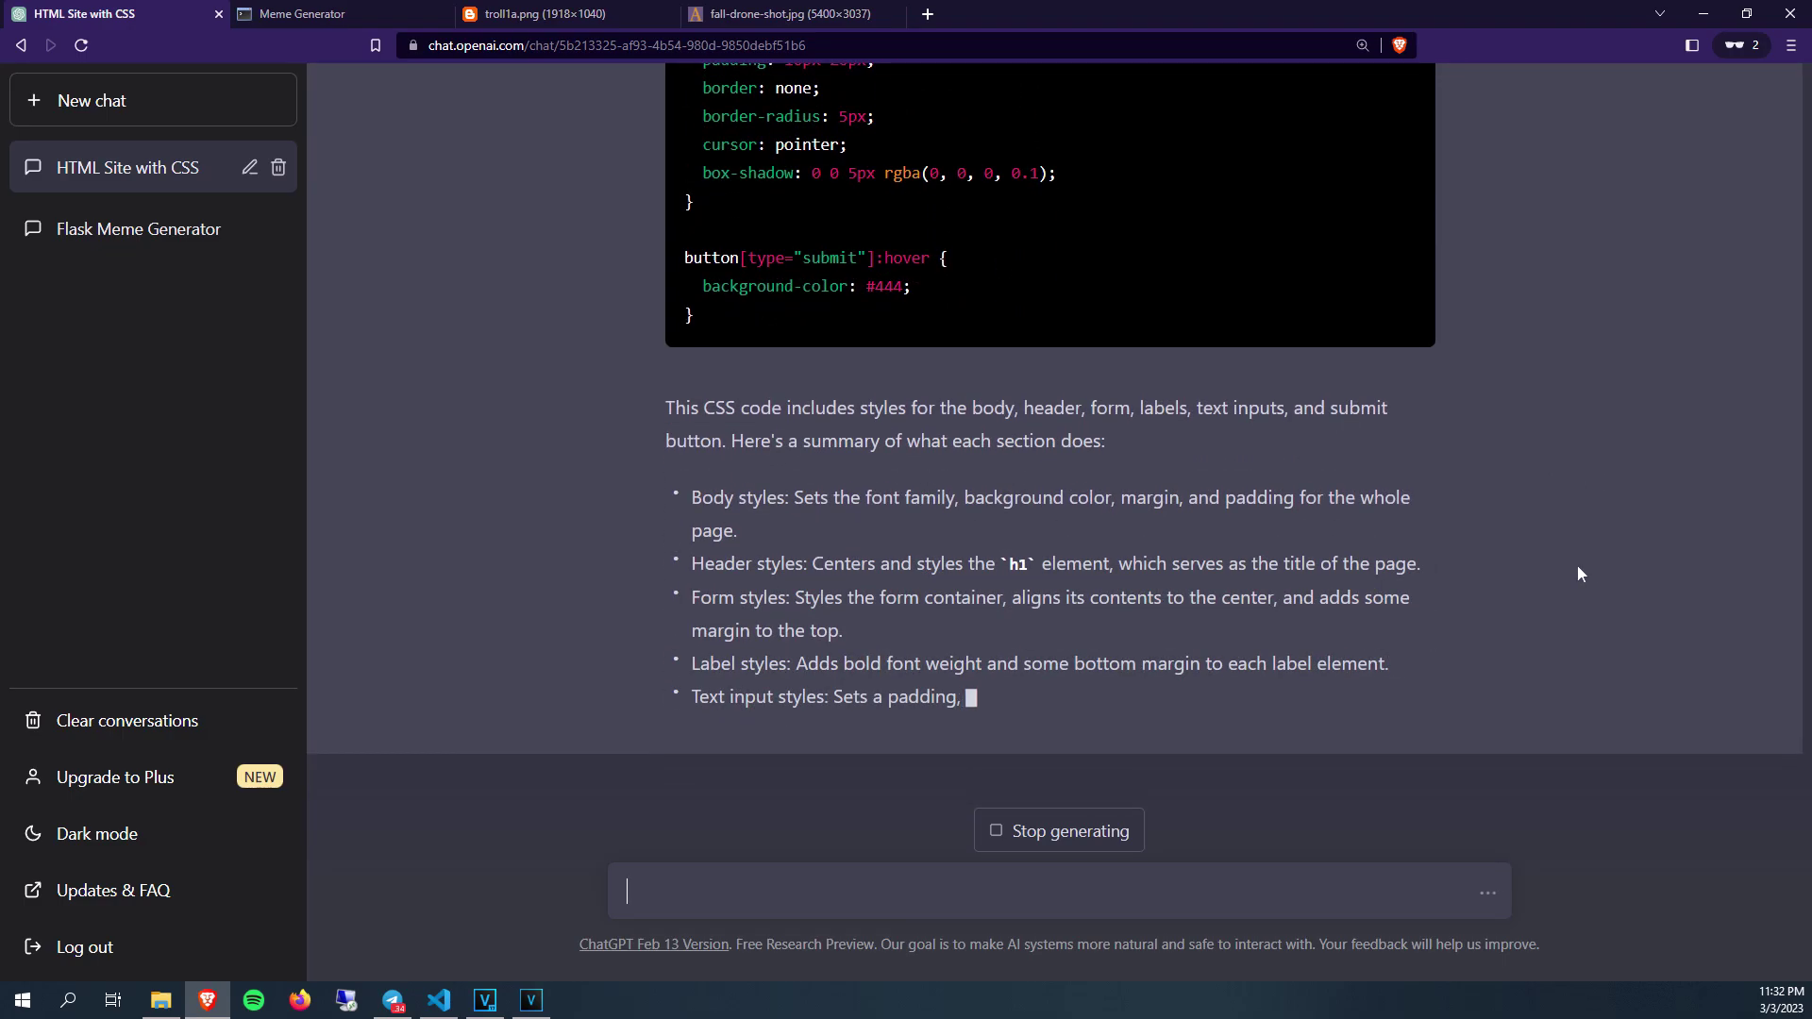
Step: Copy the CSS stylesheet ChatGPT generated
scroll(1485, 574, "up", 5)
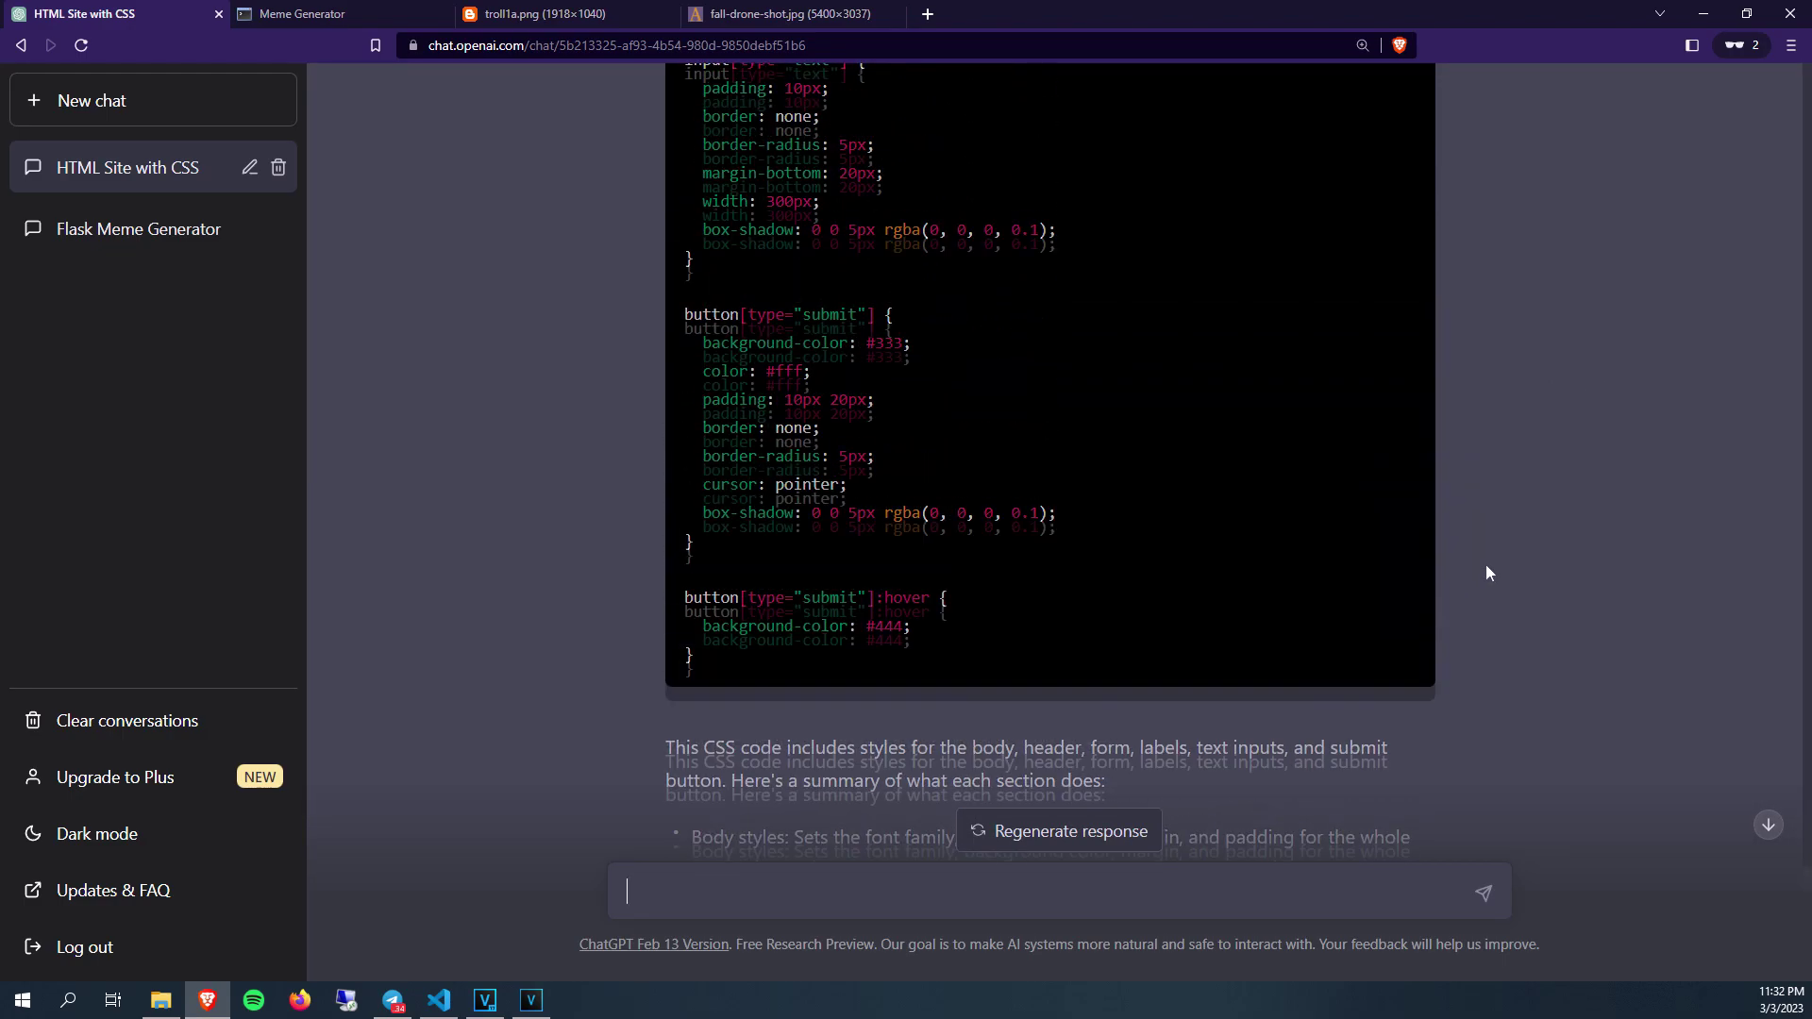
scroll(1486, 574, "up", 5)
scroll(1453, 547, "up", 5)
left_click(1384, 449)
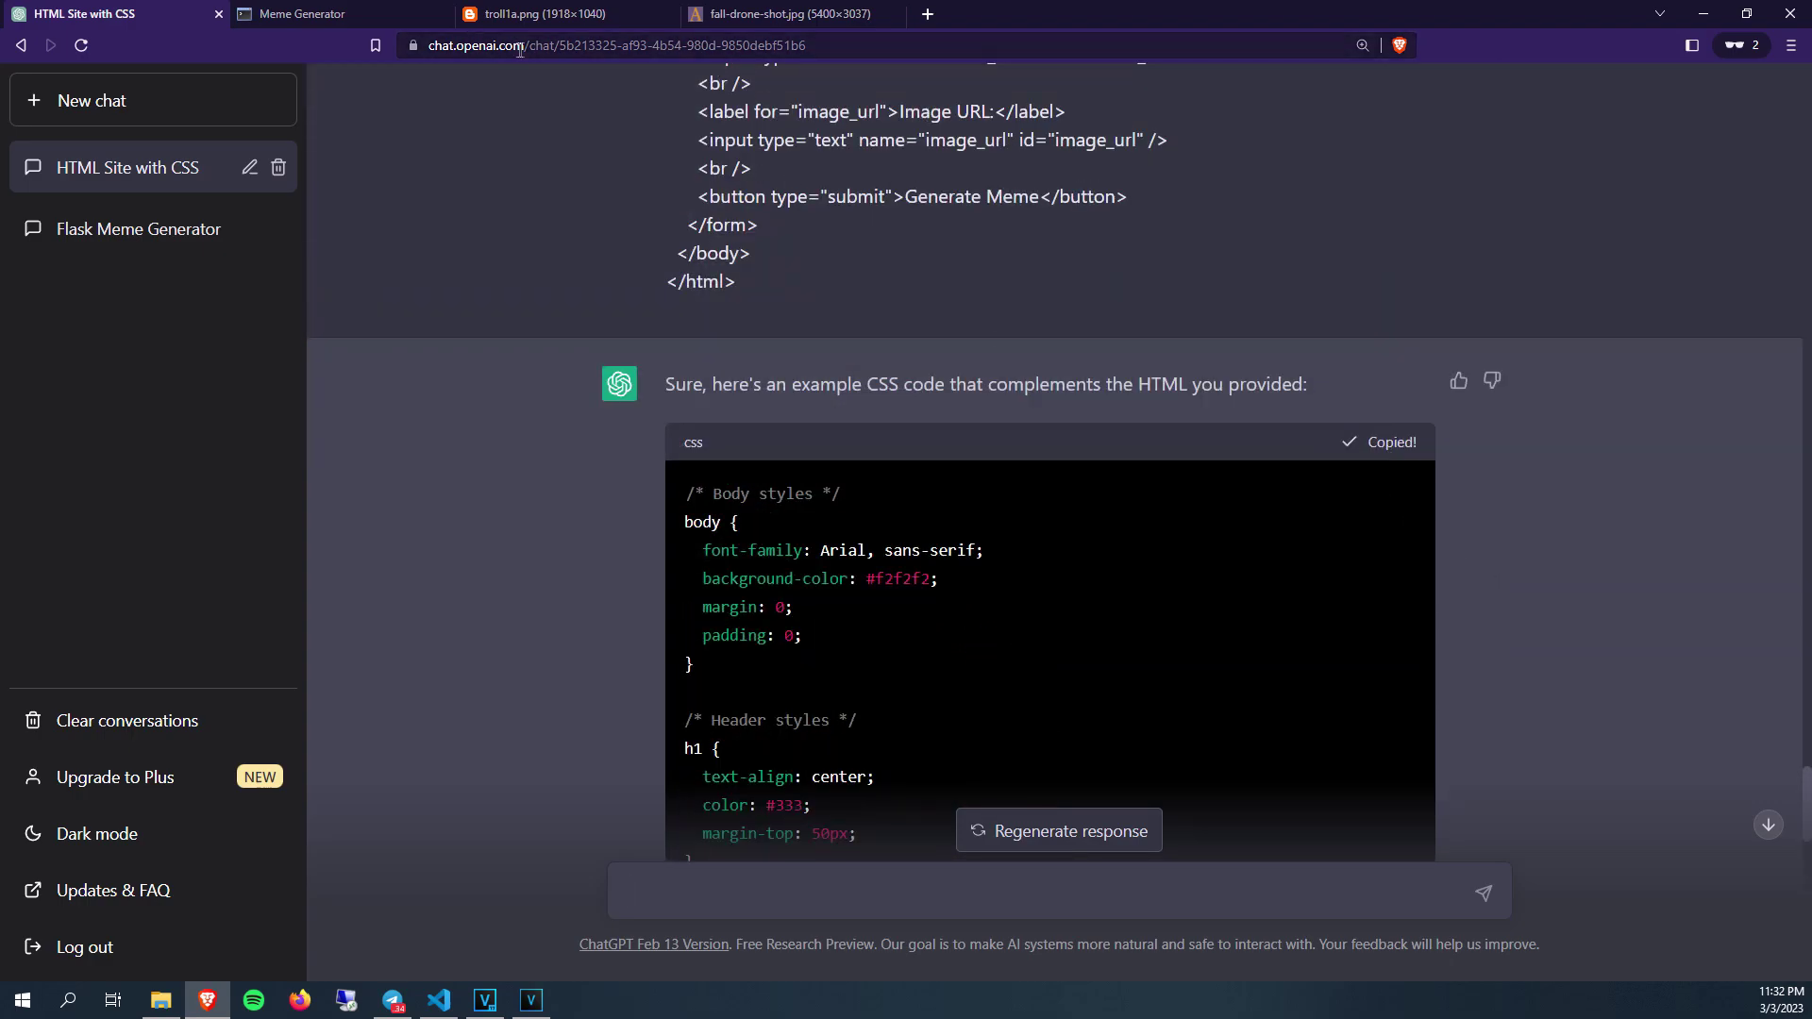
left_click(439, 1000)
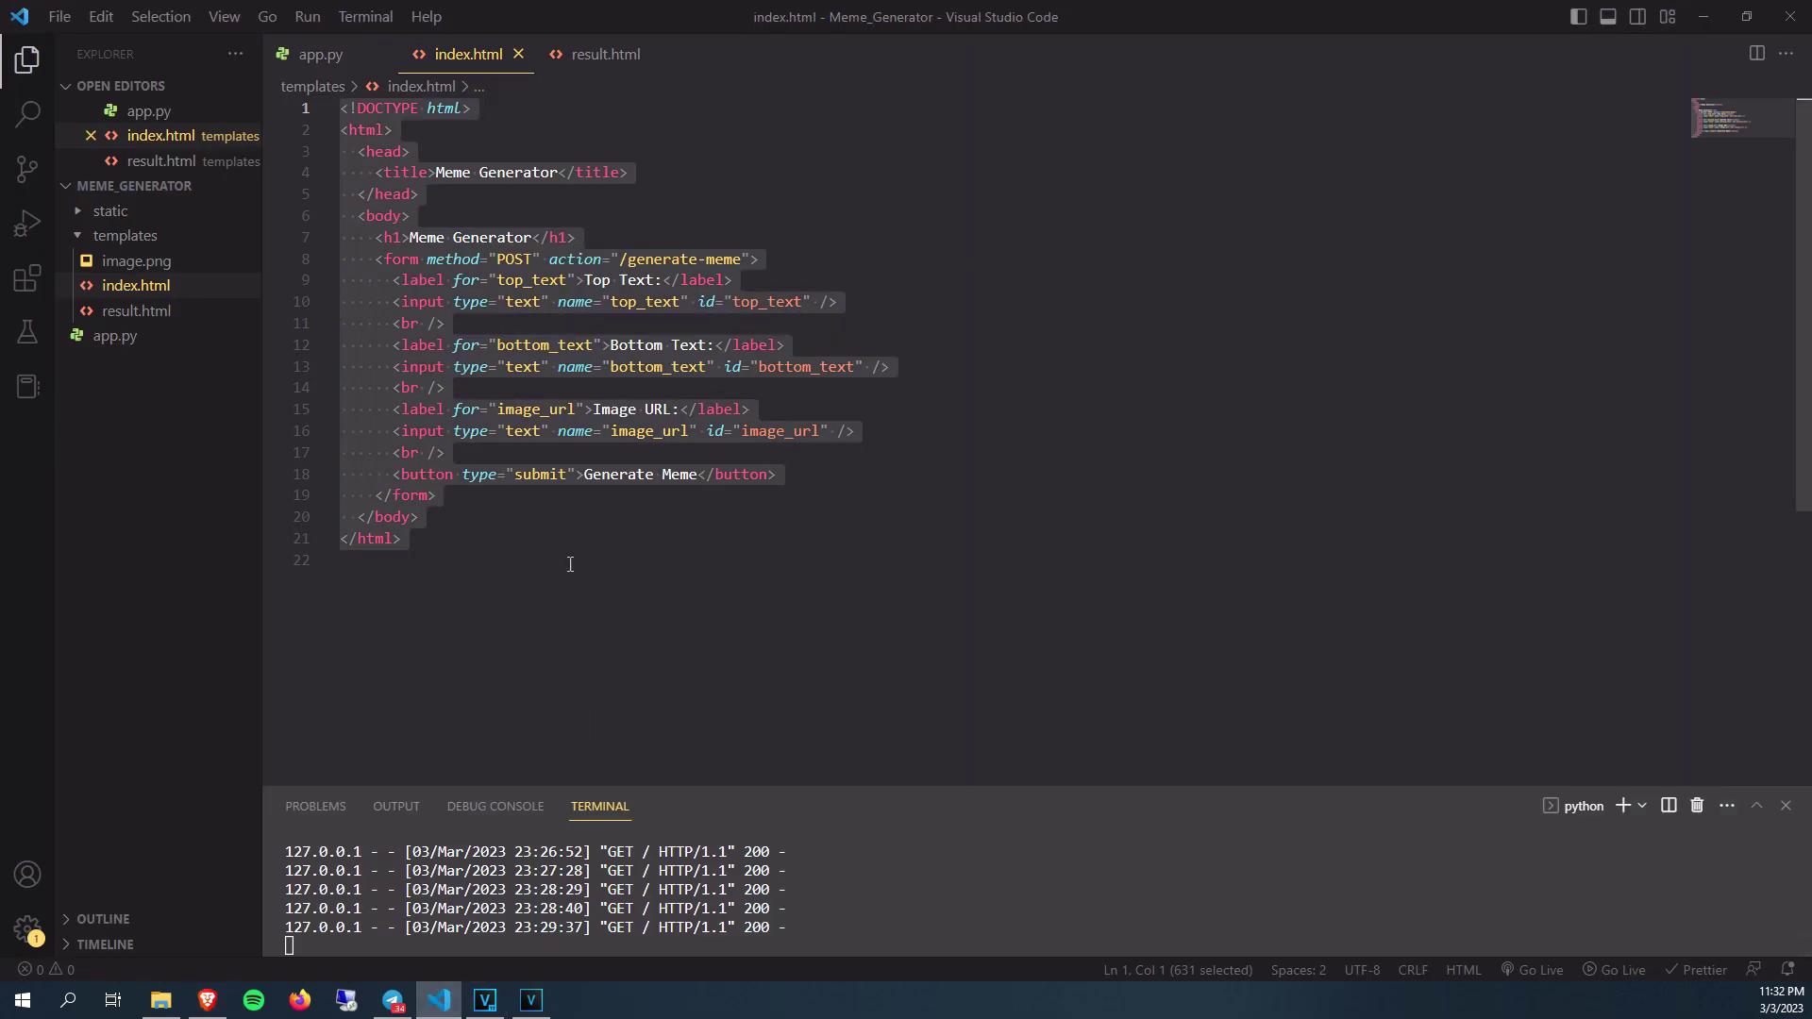
Step: Add a style block holding the copied CSS after <head> in index.html, save, and view the page
left_click(506, 520)
left_click(639, 175)
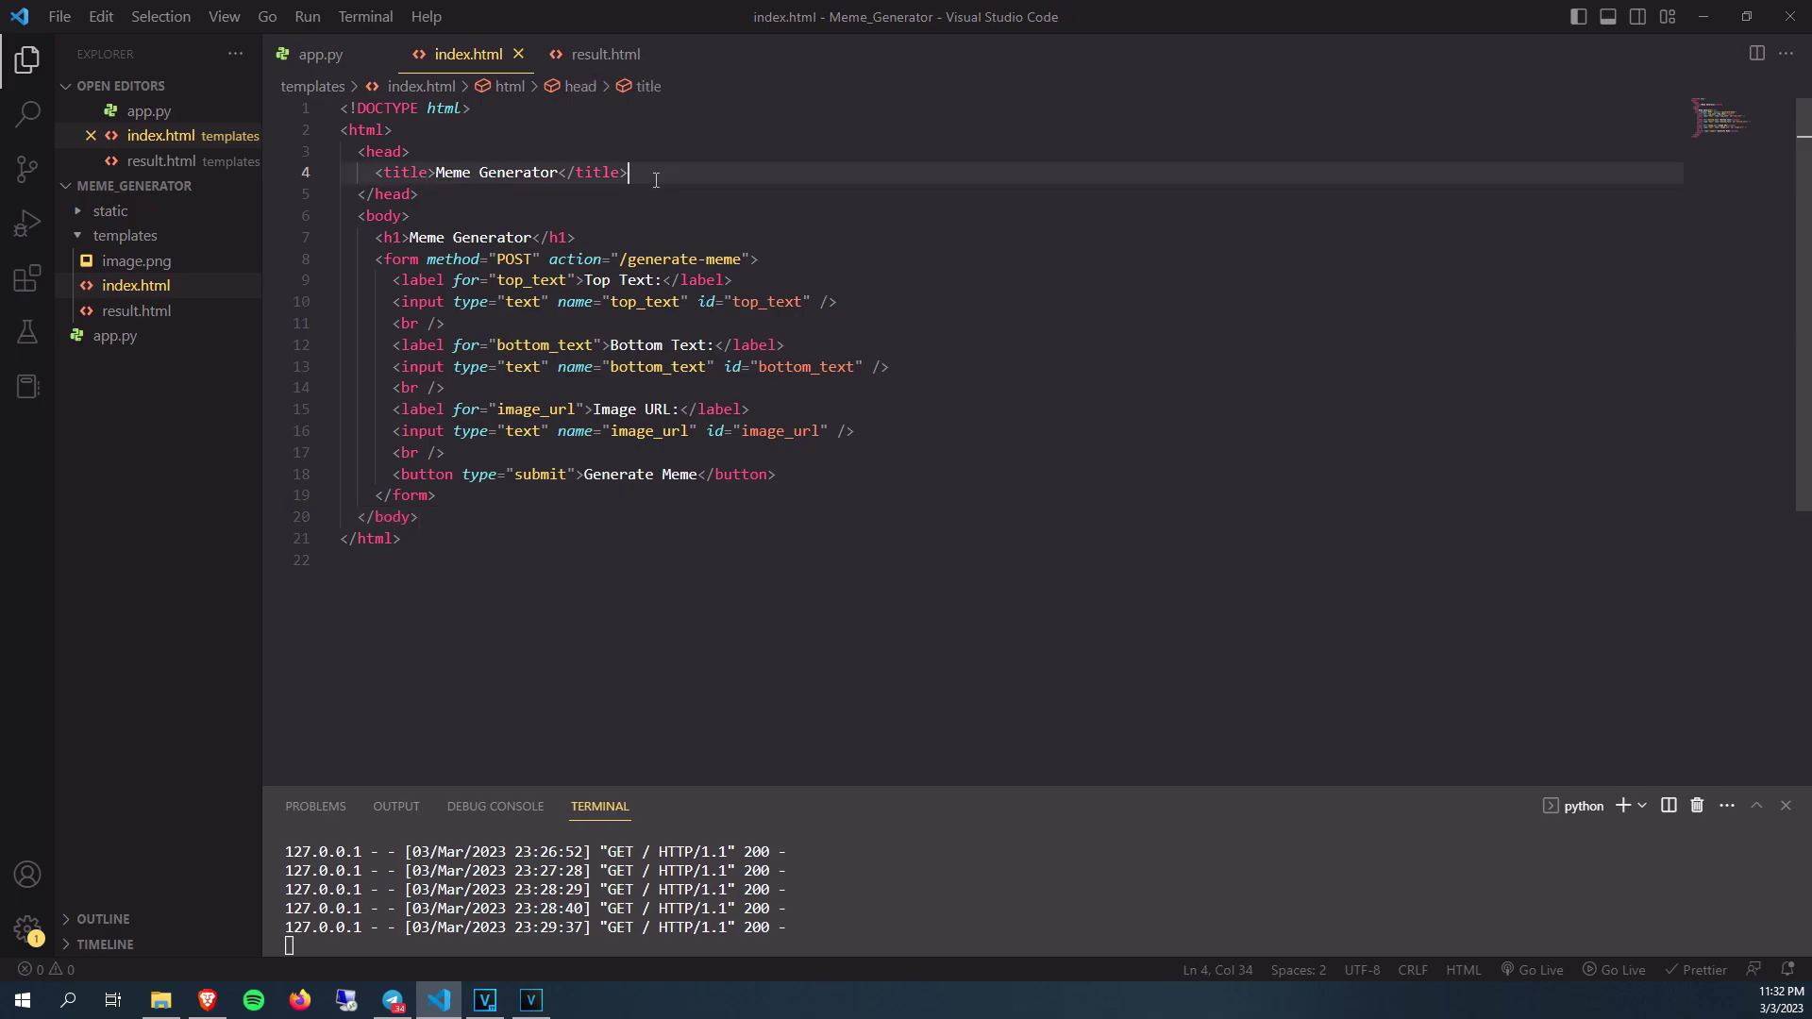
left_click(518, 150)
key("Return")
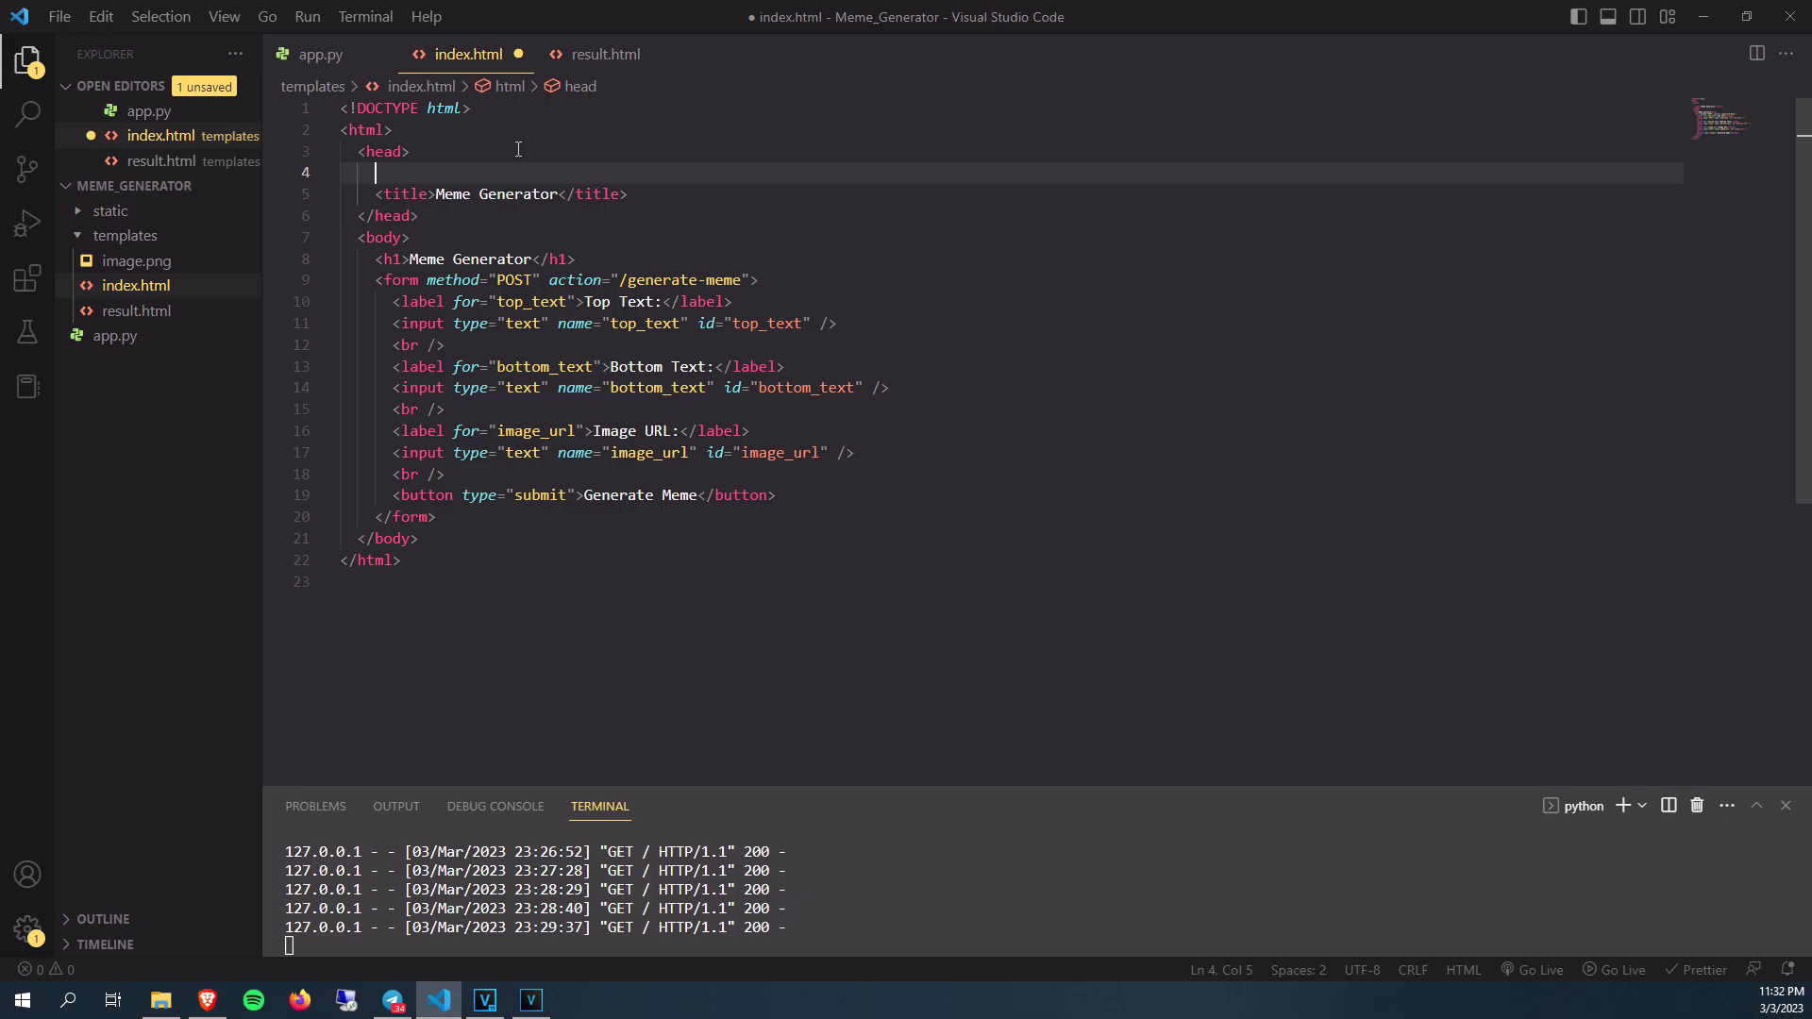
type("styl")
key("Tab")
key("Return")
key("ctrl+v")
key("ctrl+s")
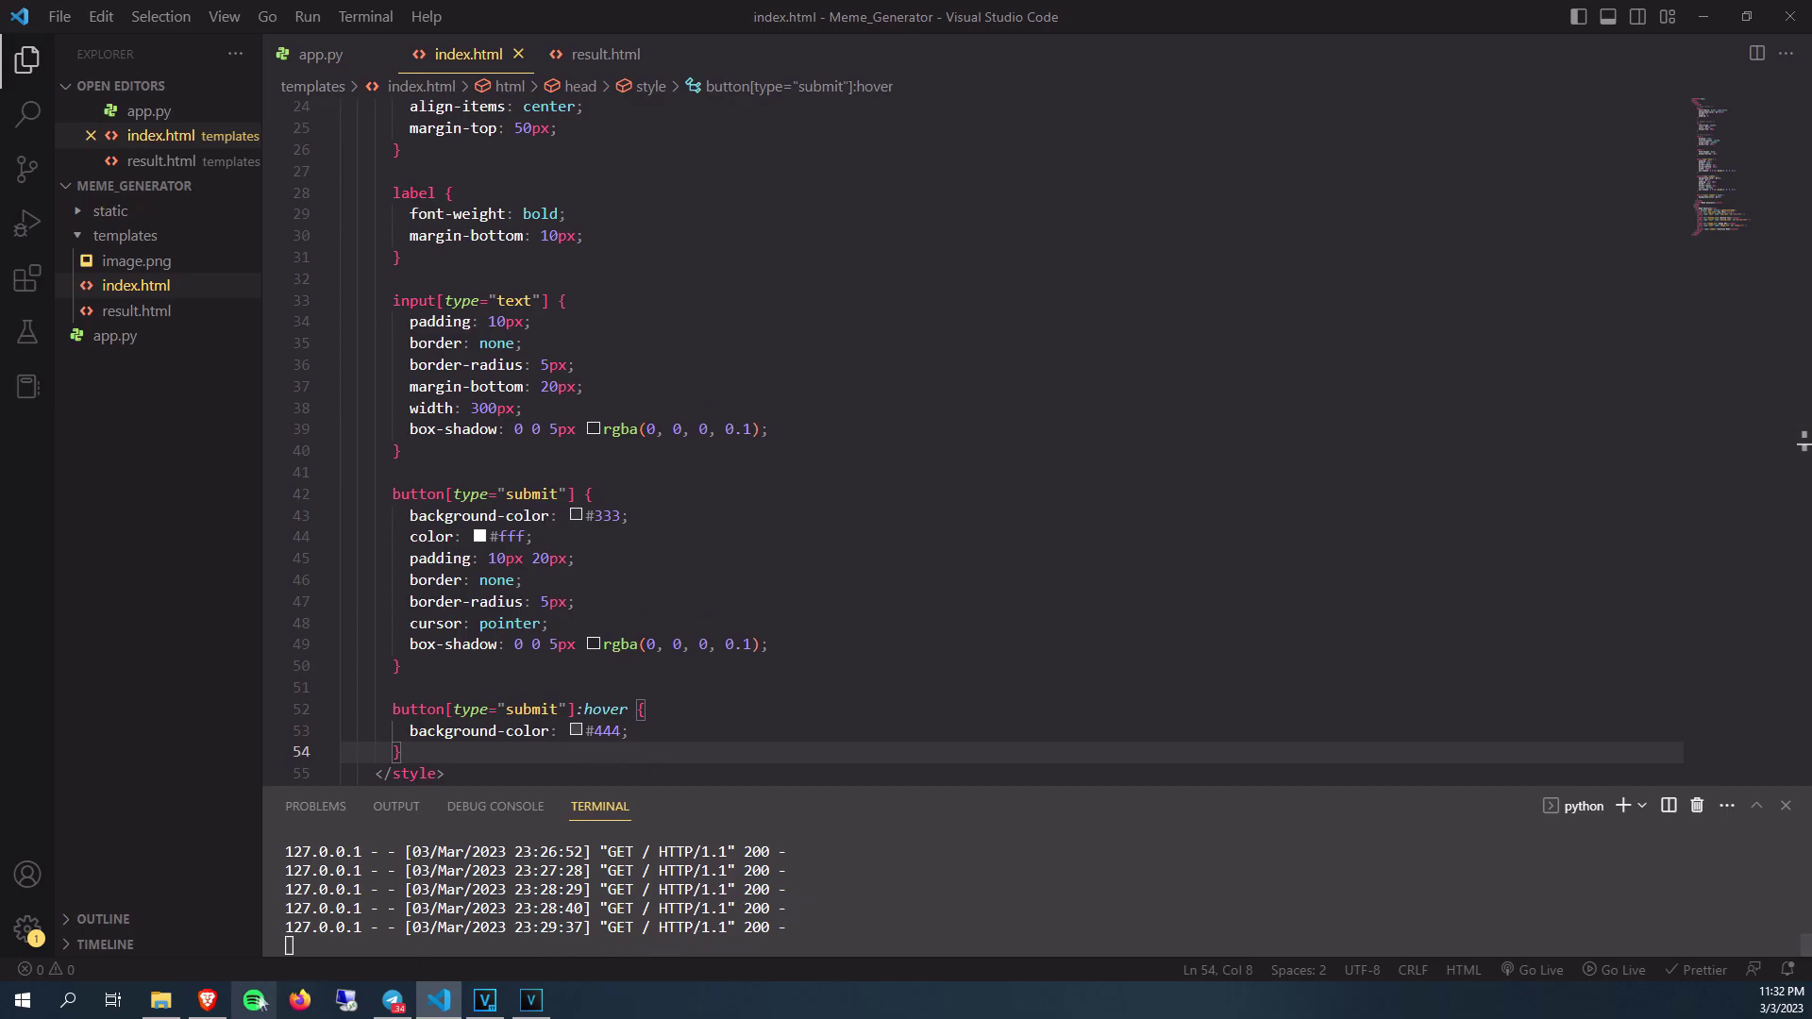
left_click(207, 1000)
left_click(332, 17)
Step: Generate a meme on the campus photo captioned 'Hello world' on top and 'good by world..' below
left_click(866, 236)
left_click(904, 291)
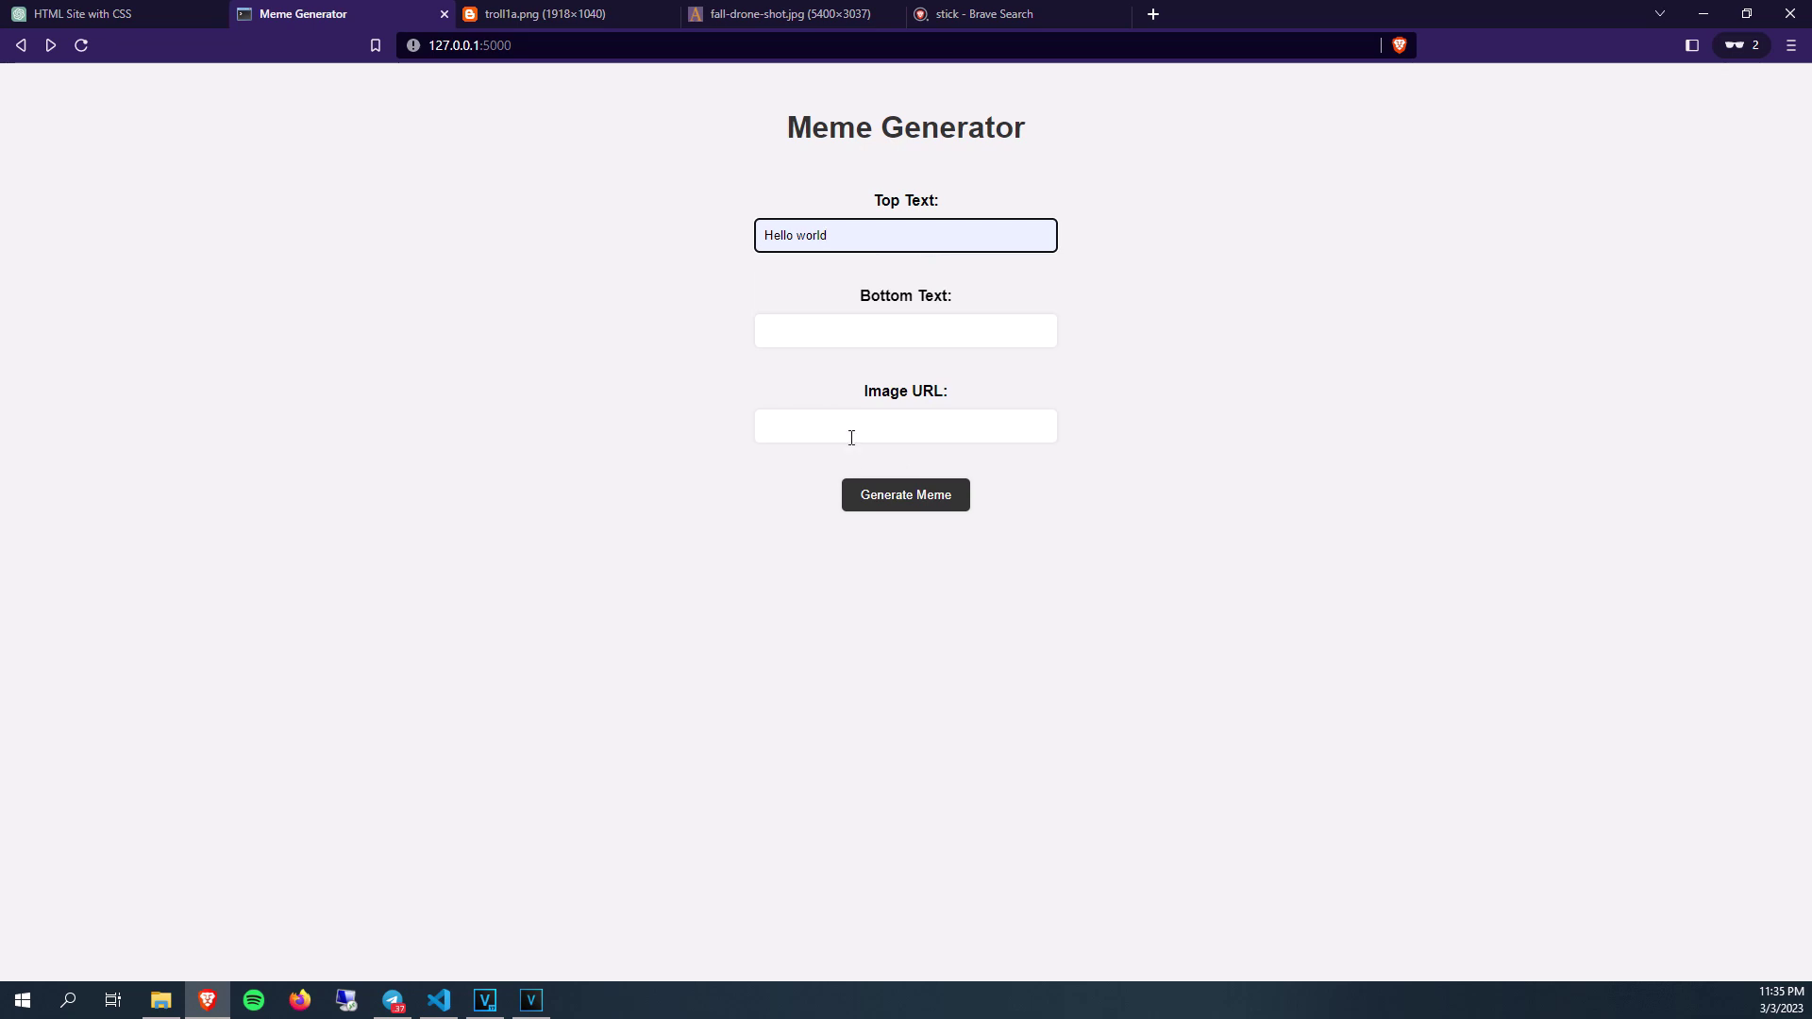
left_click(894, 332)
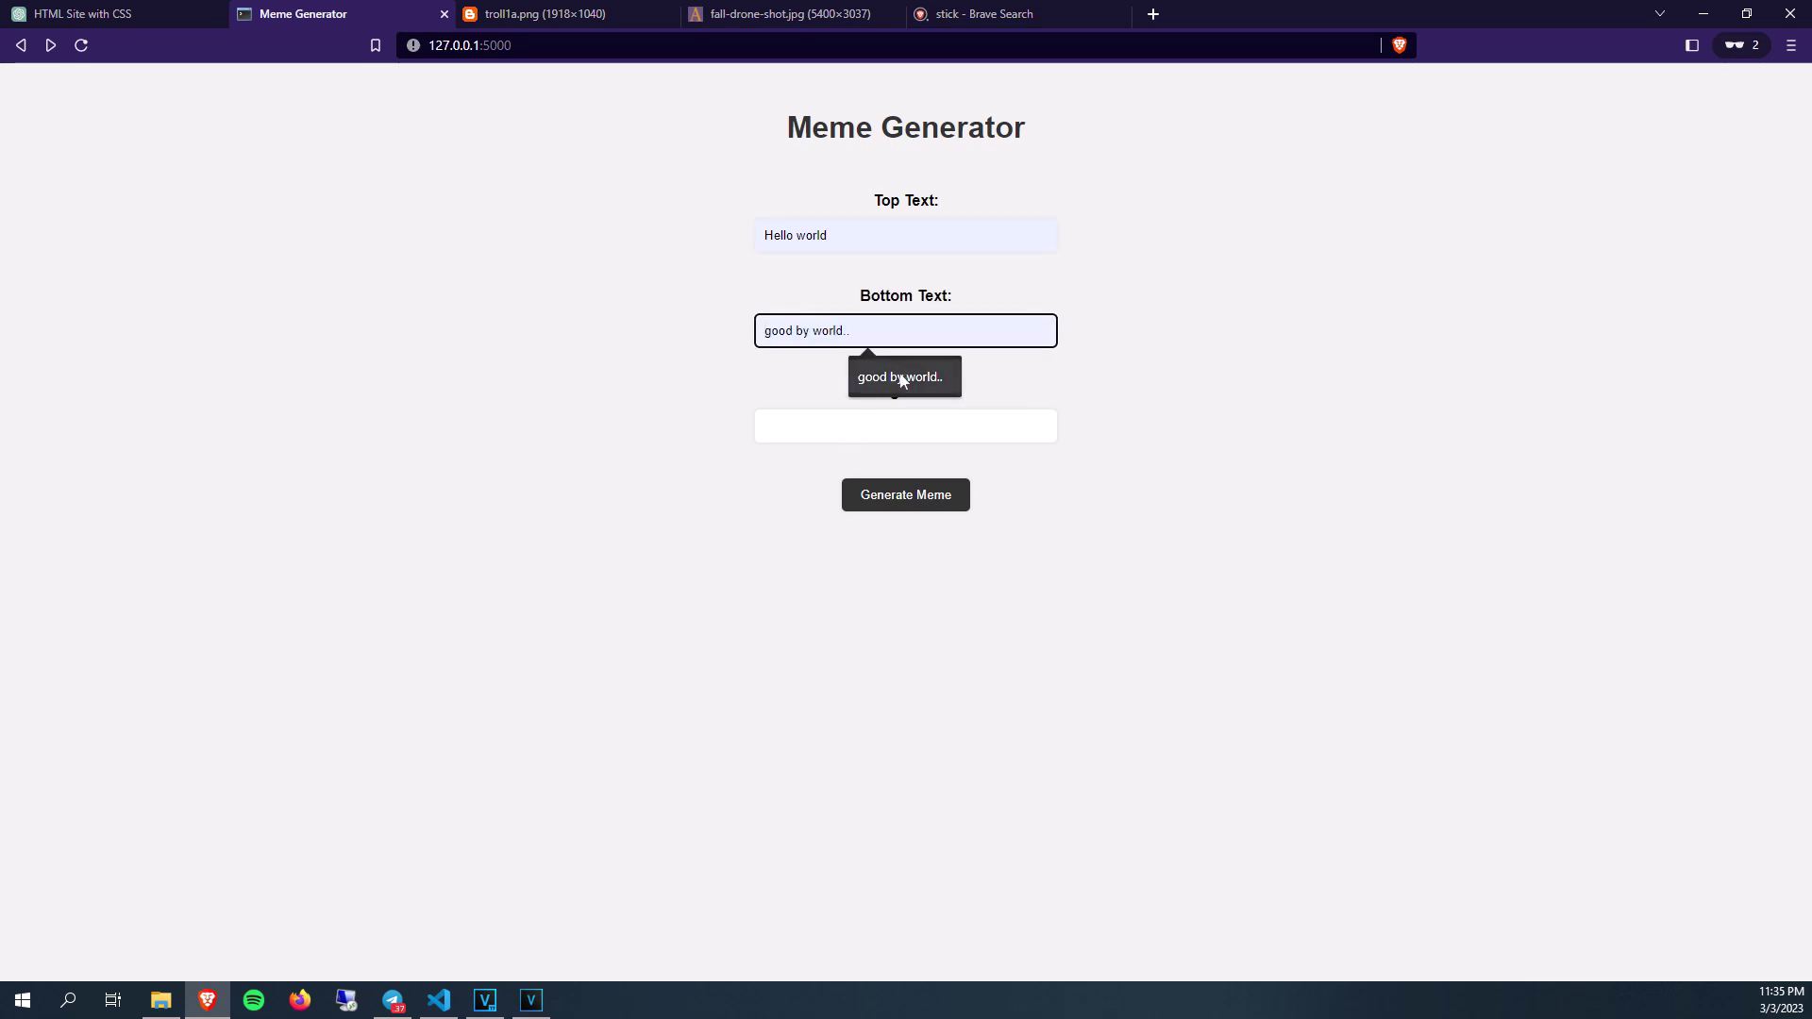
left_click(897, 375)
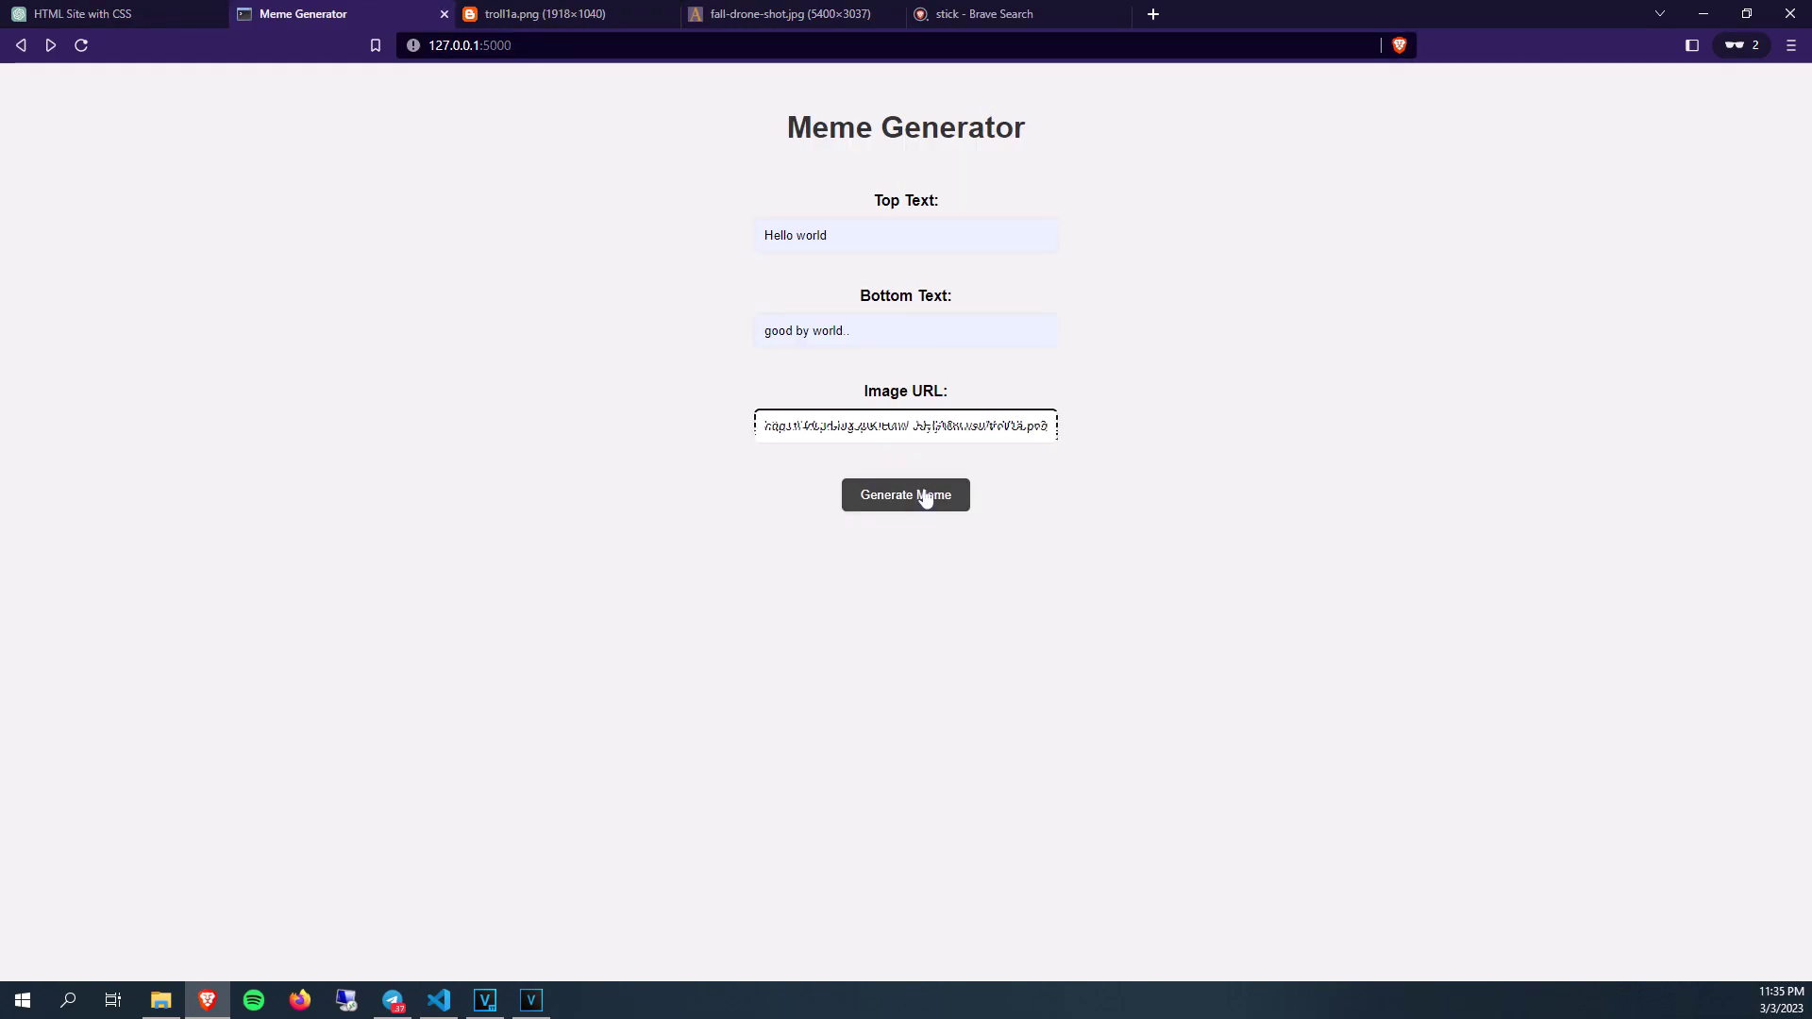
left_click(931, 493)
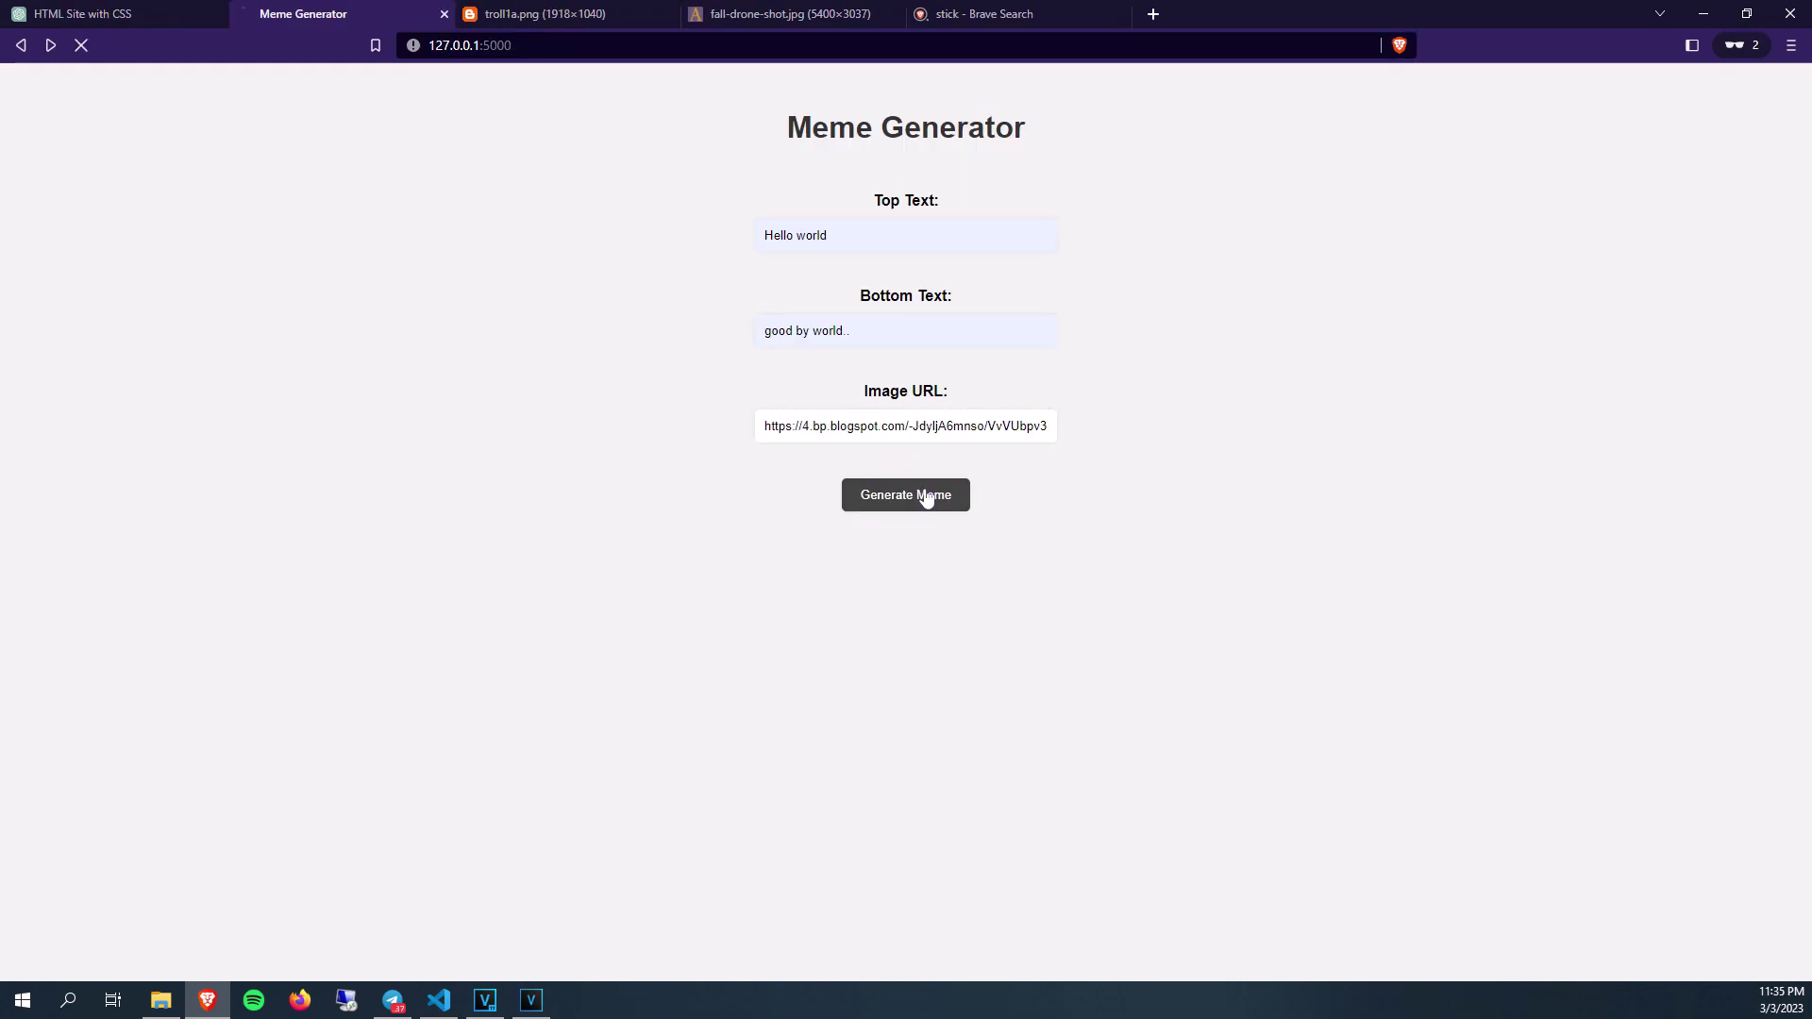
scroll(387, 353, "down", 5)
scroll(869, 483, "down", 5)
scroll(780, 465, "down", 3, "ctrl")
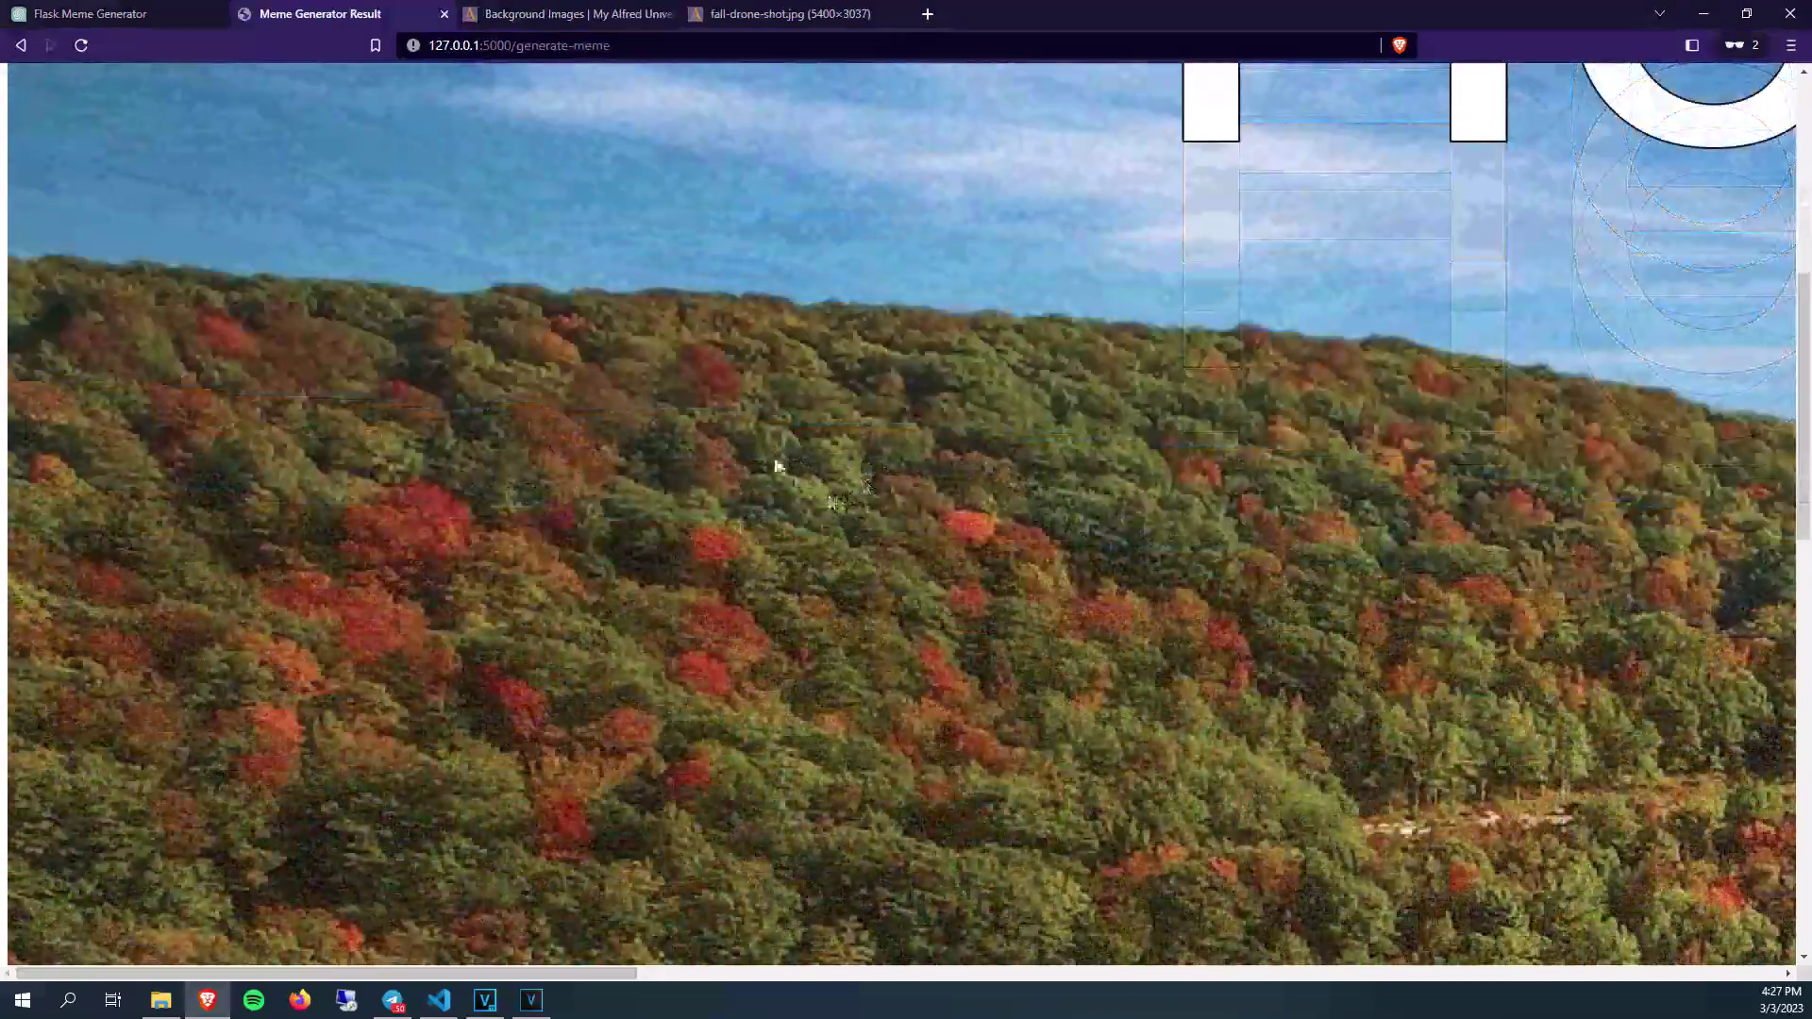
scroll(791, 447, "down", 3, "ctrl")
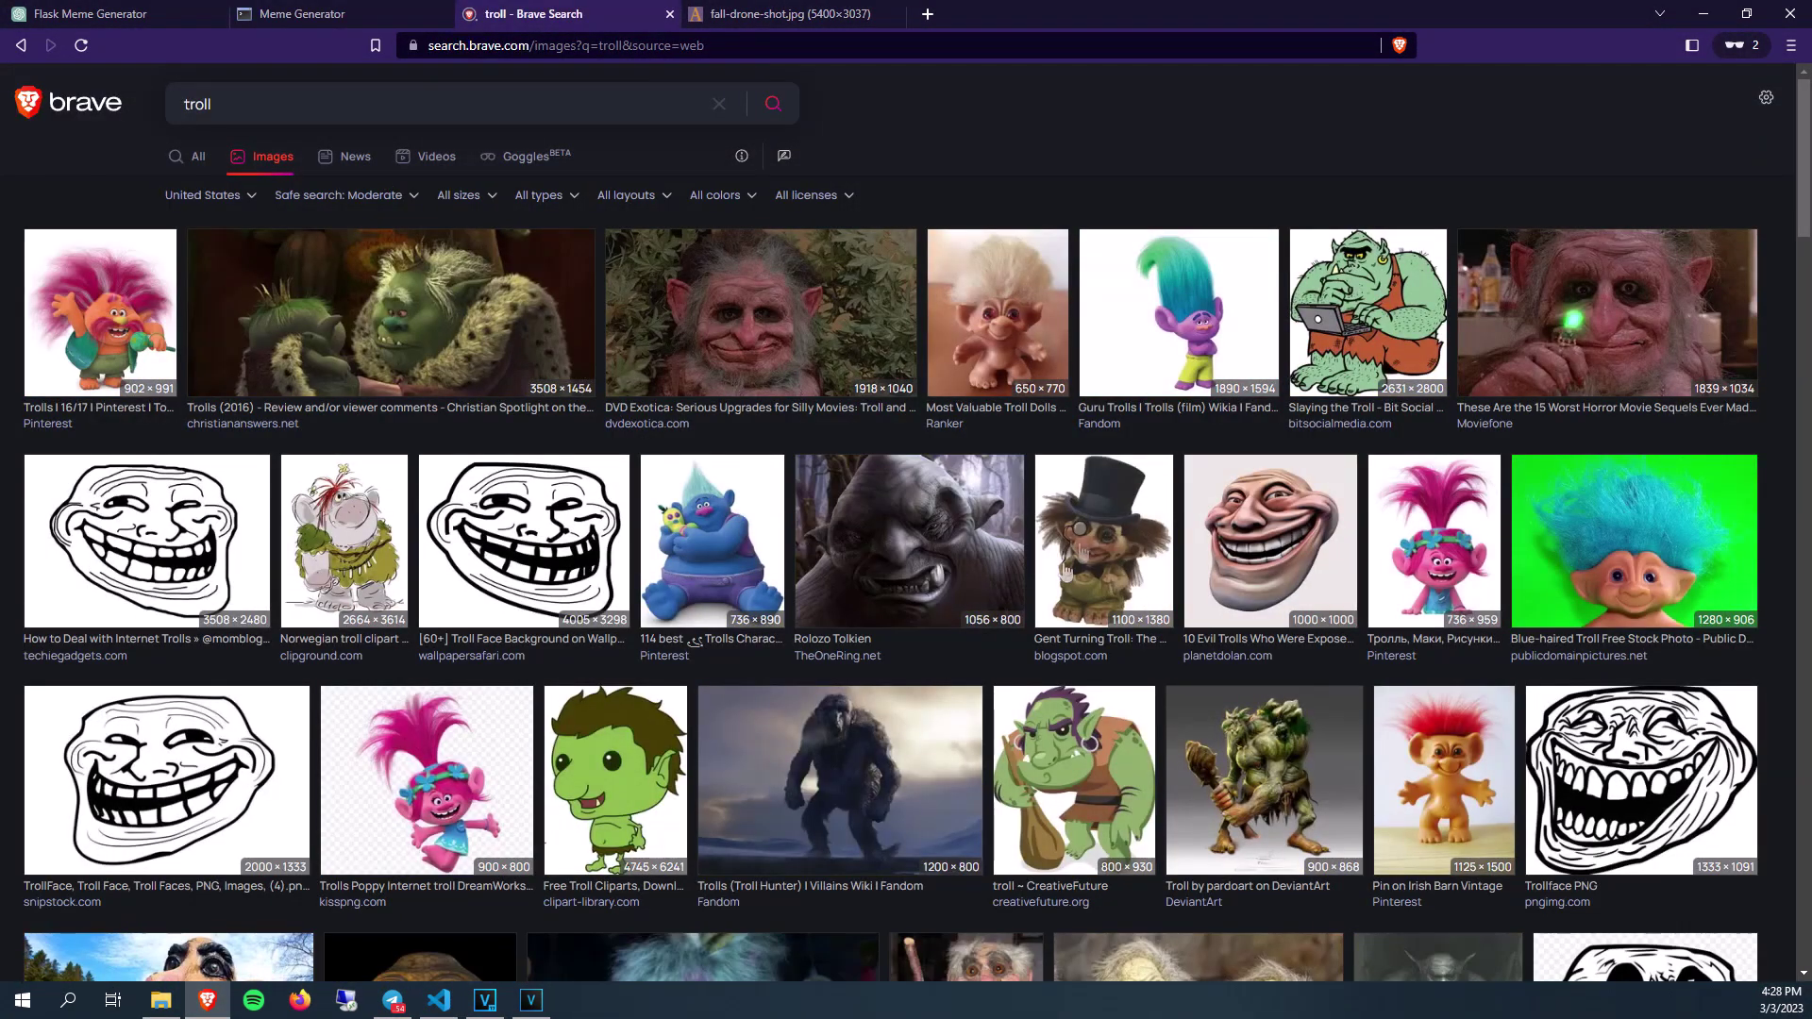
Step: Open the DVD Exotica troll result full-size as troll1a.png and select its web address
left_click(826, 302)
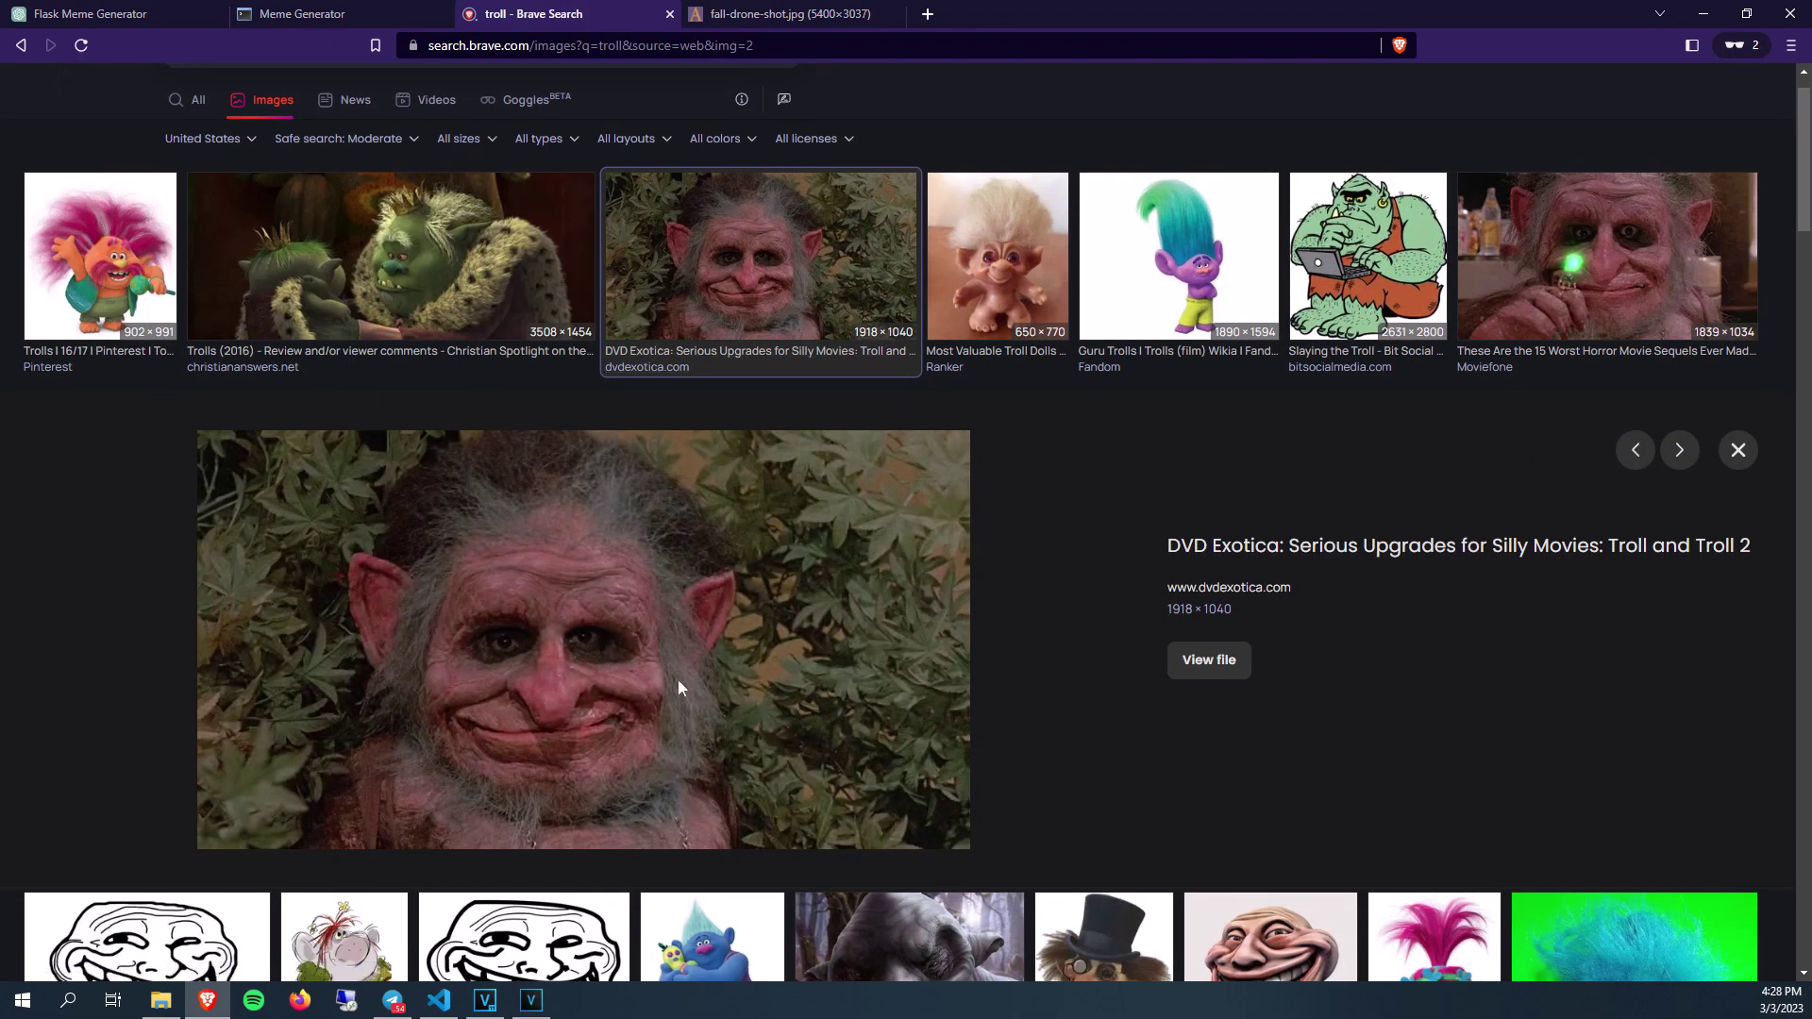
left_click(1334, 546)
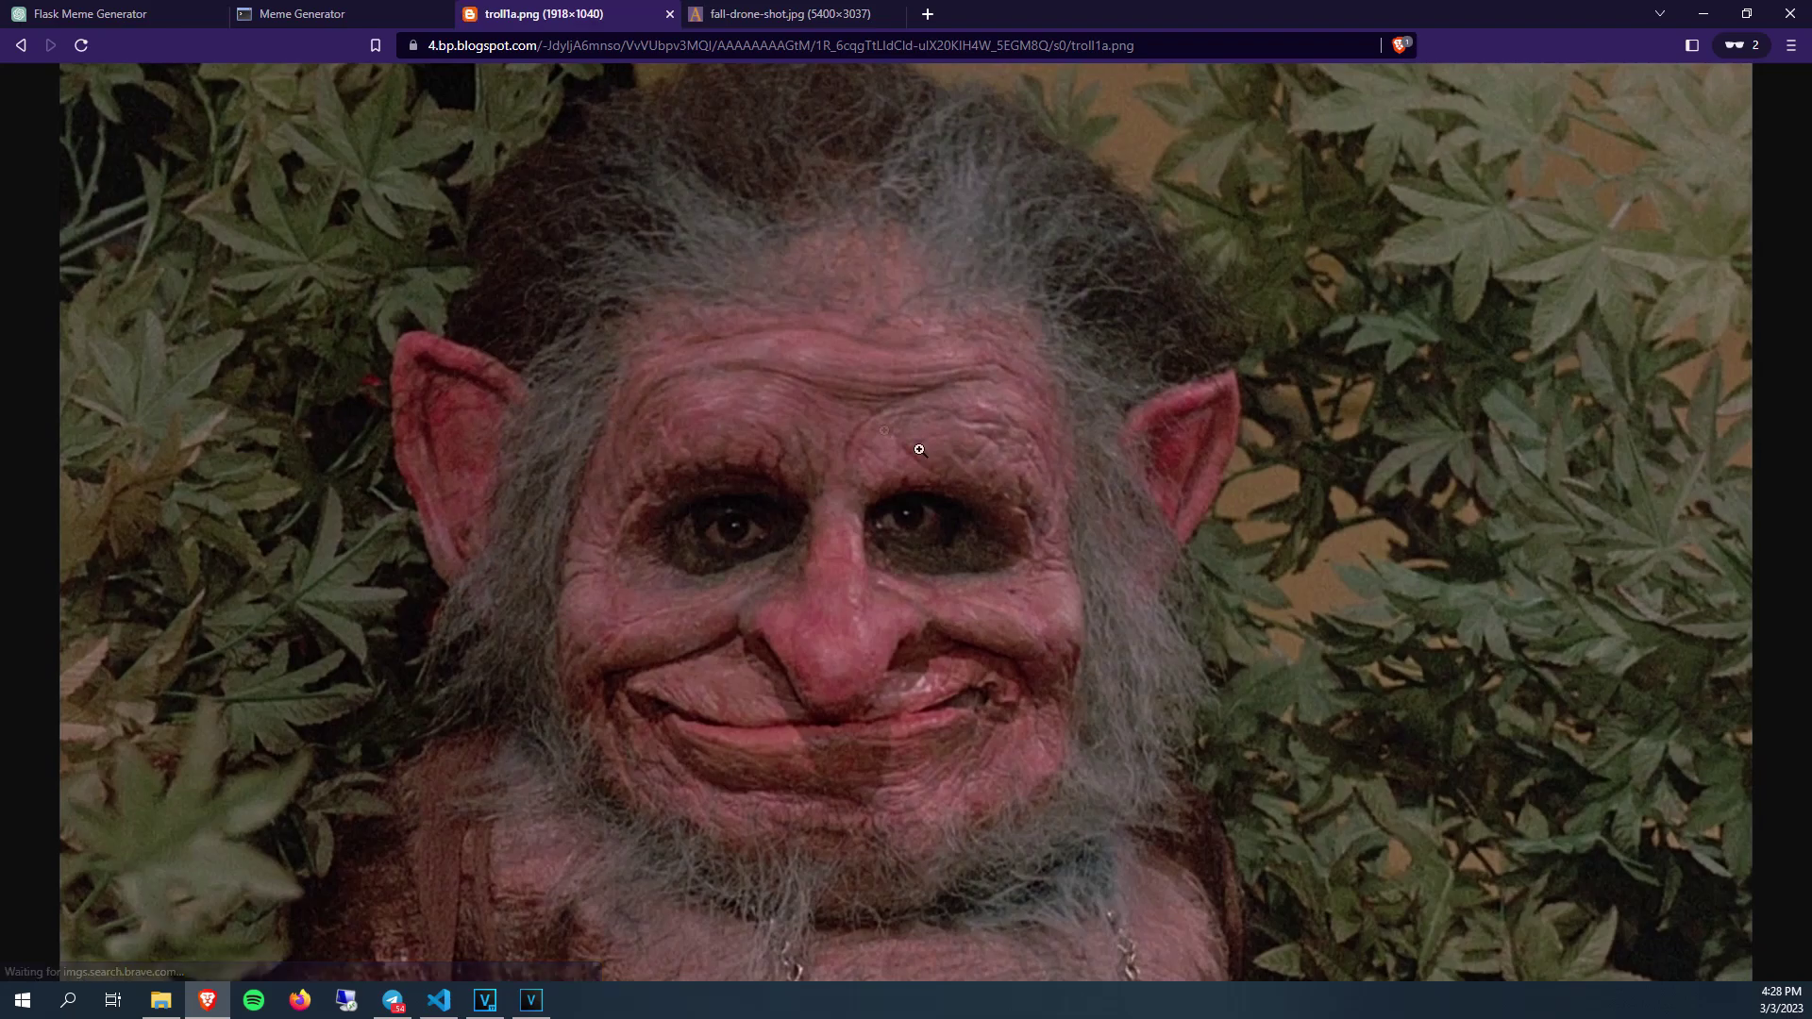
right_click(521, 202)
left_click(575, 48)
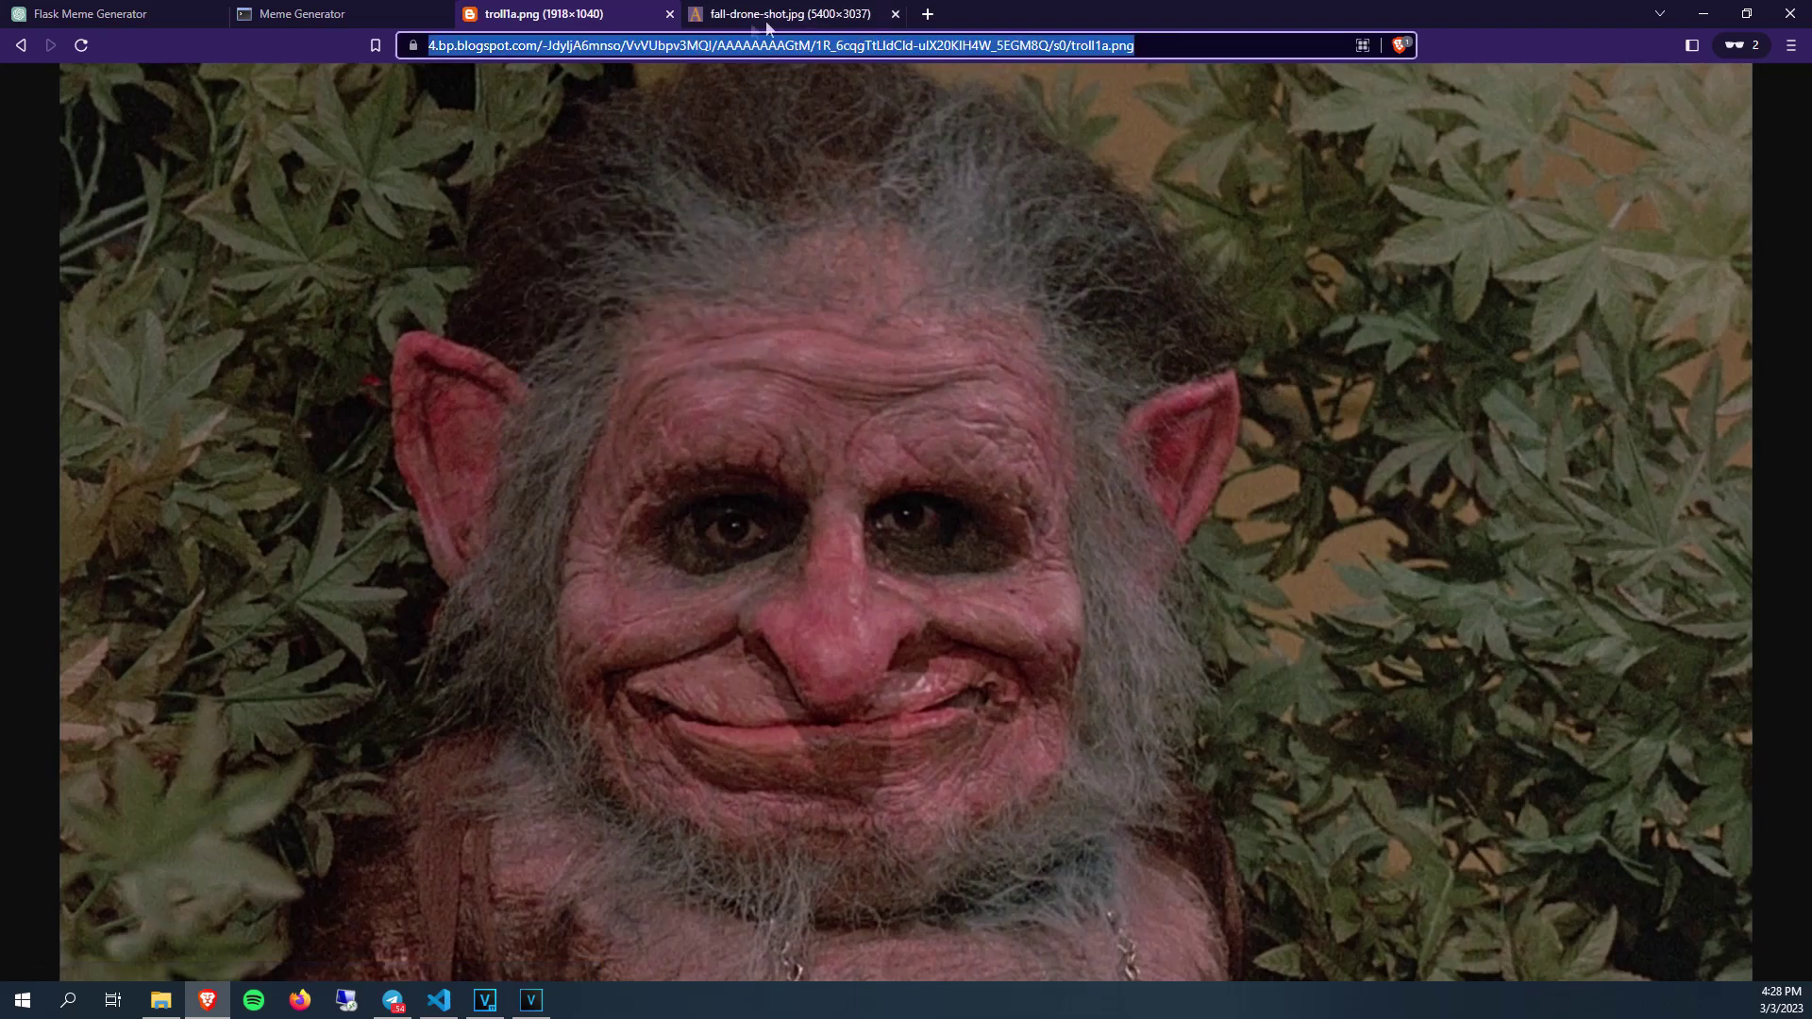